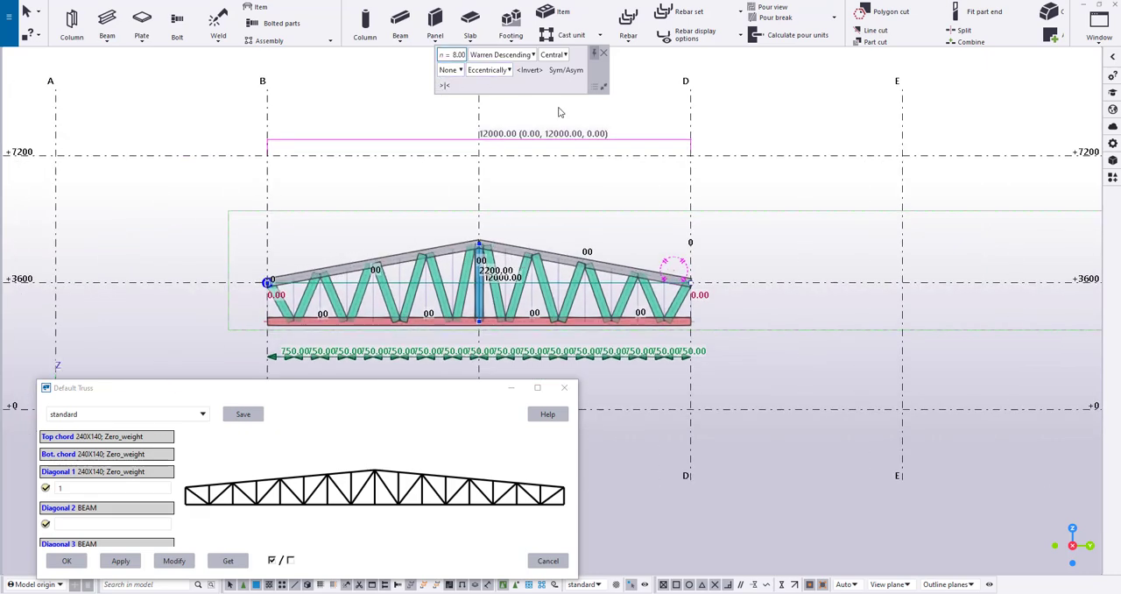
Set the truss division count to 3 and raise the apex to the +7200 level
text(3)
scroll(480, 238, up, 1)
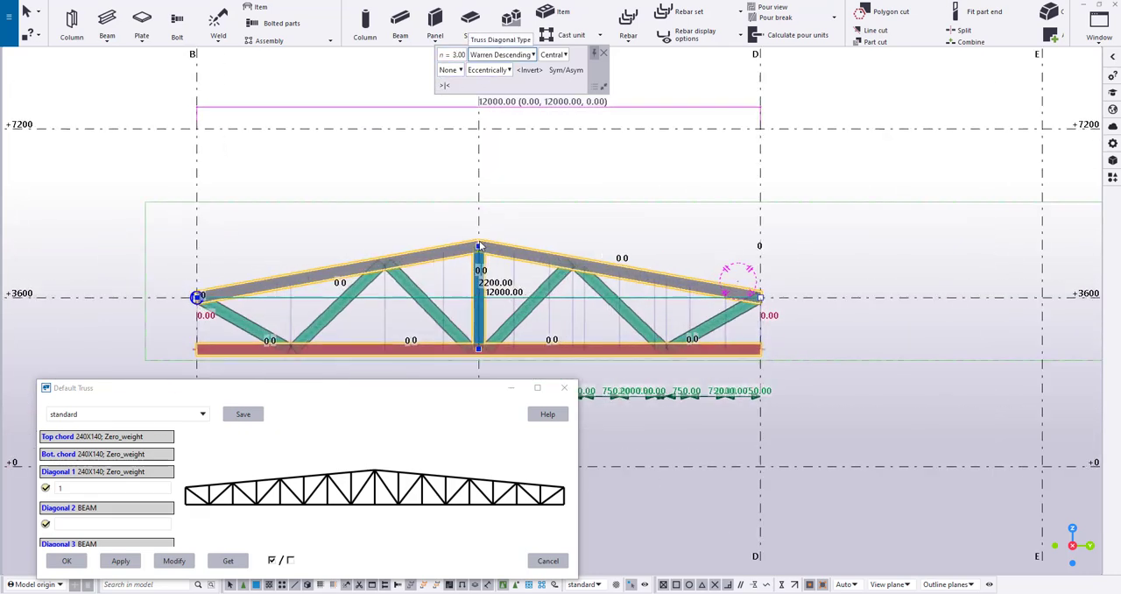
drag(480, 245, 480, 129)
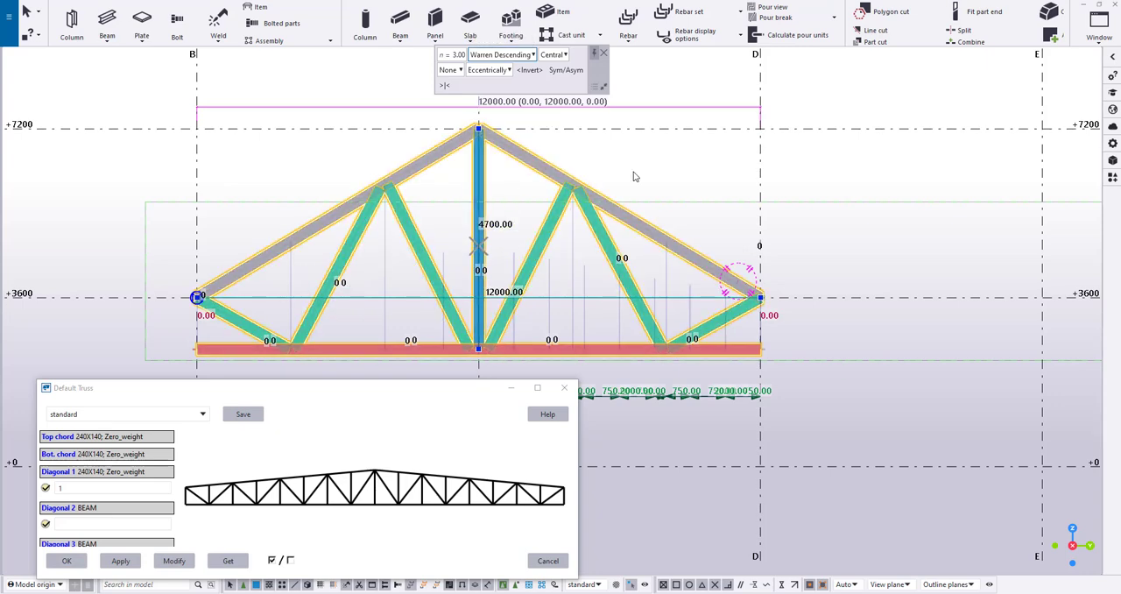
click(633, 173)
click(603, 253)
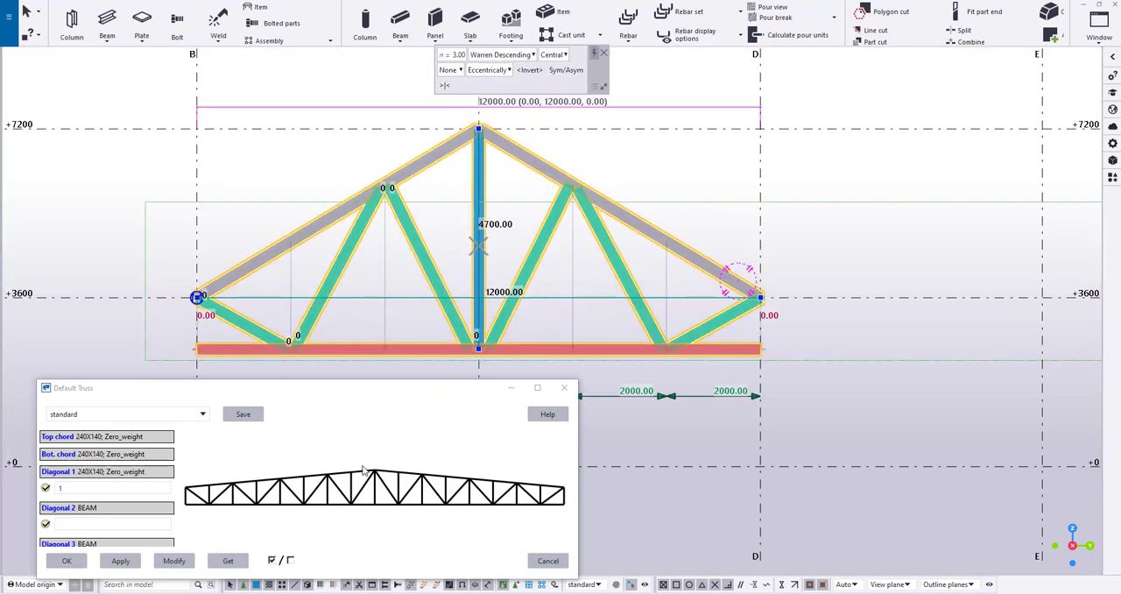
click(231, 562)
click(568, 388)
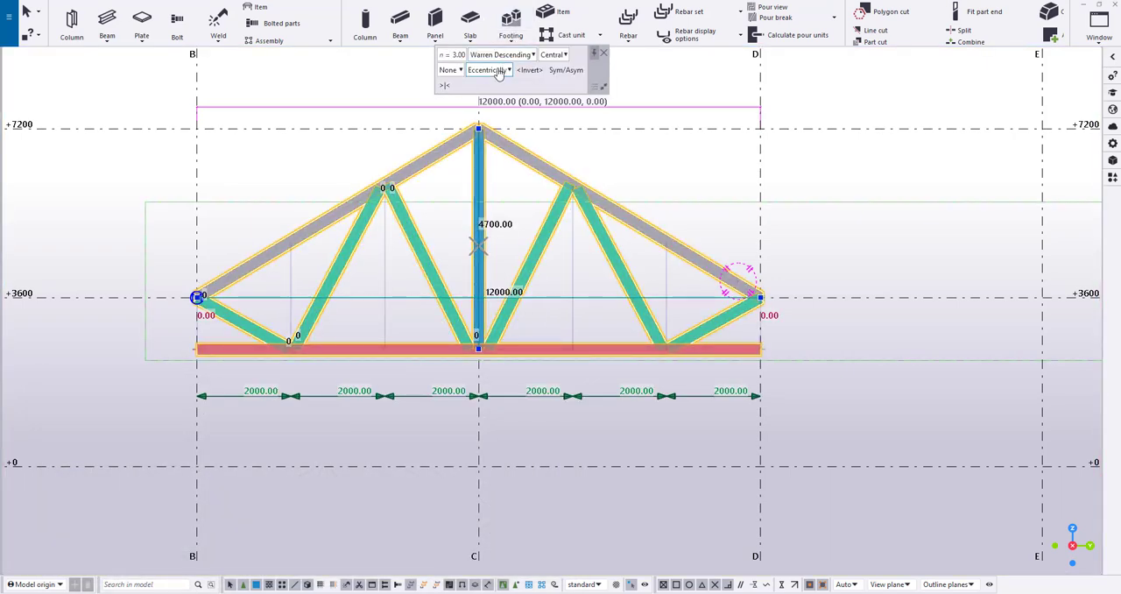
Switch the truss to Pratt diagonals with all verticals and raise its bottom chord to the +3600 level
click(509, 56)
click(496, 107)
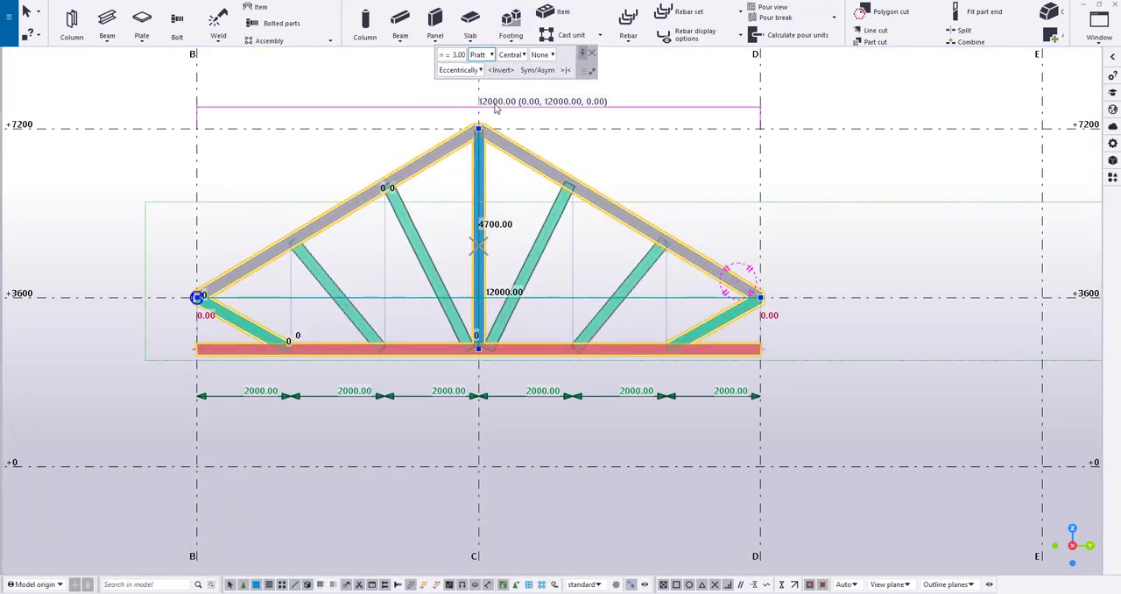
click(552, 55)
click(539, 81)
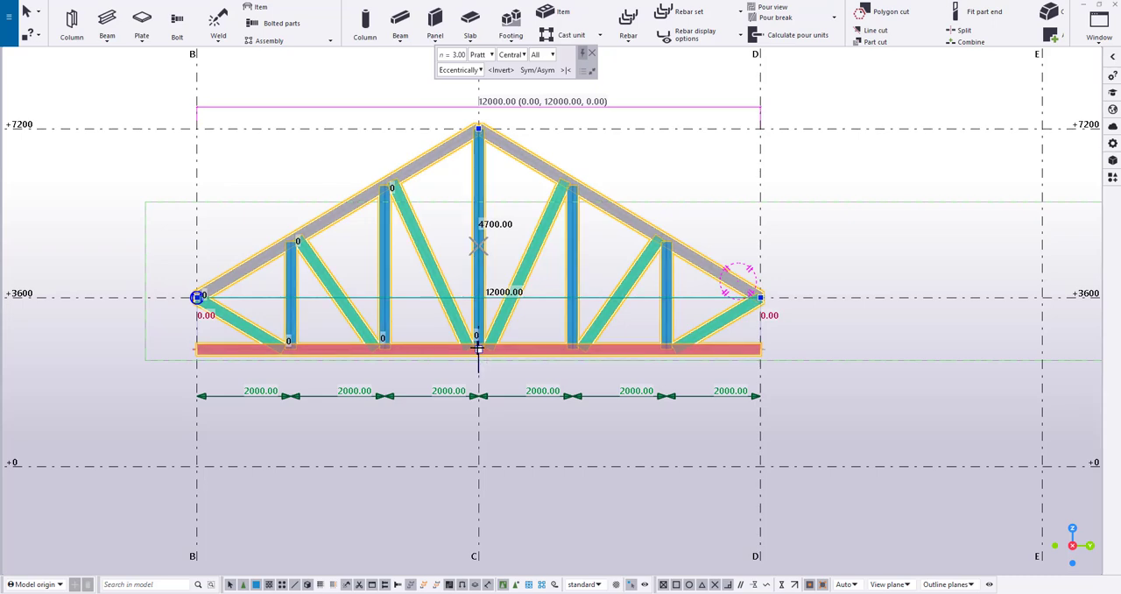
drag(478, 348, 478, 297)
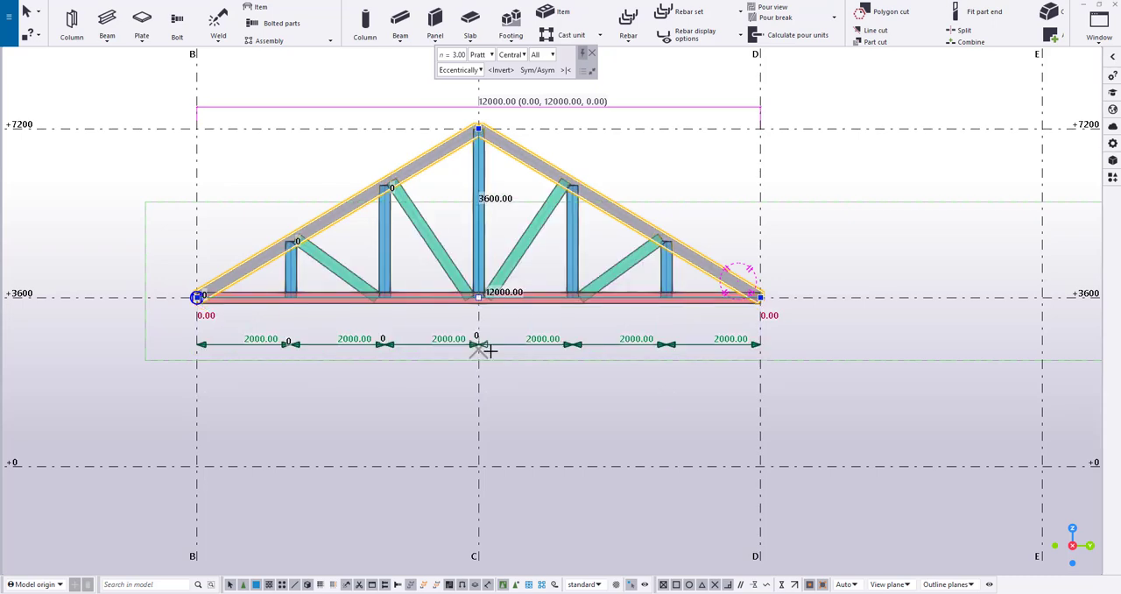
click(503, 422)
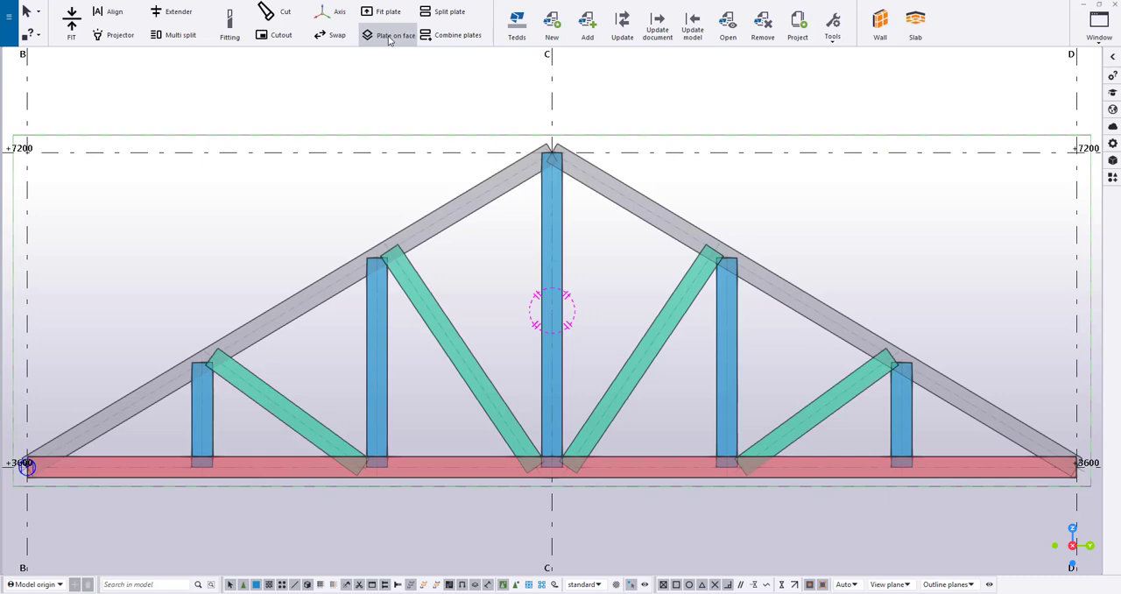
Create plates on the front faces of the centre post, both adjoining diagonals and the bottom chord using Plate on face
click(390, 39)
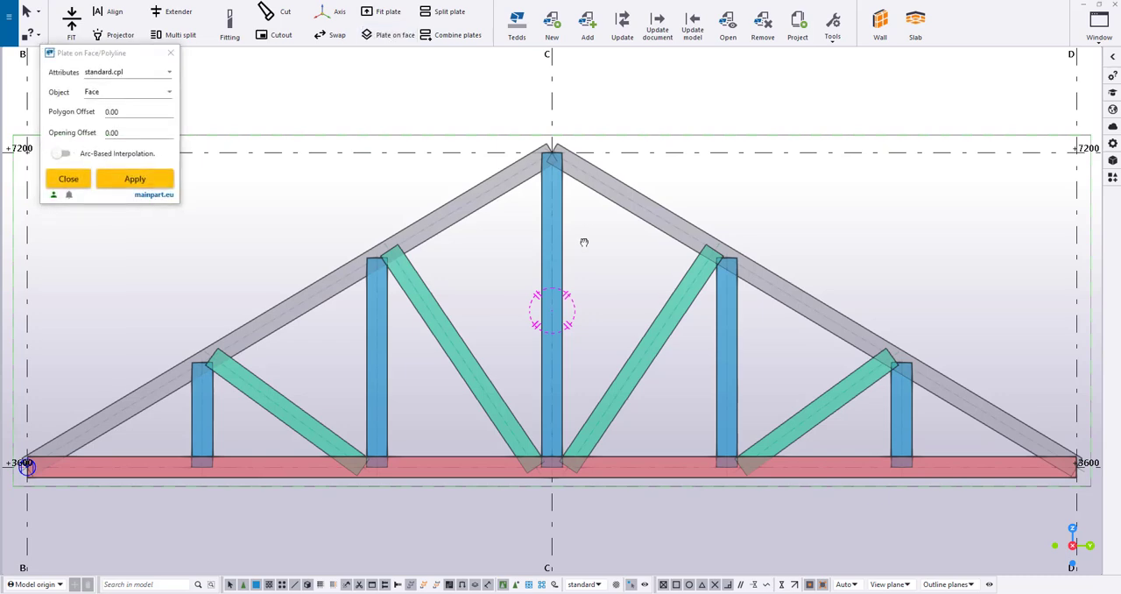
scroll(584, 242, up, 3)
click(614, 230)
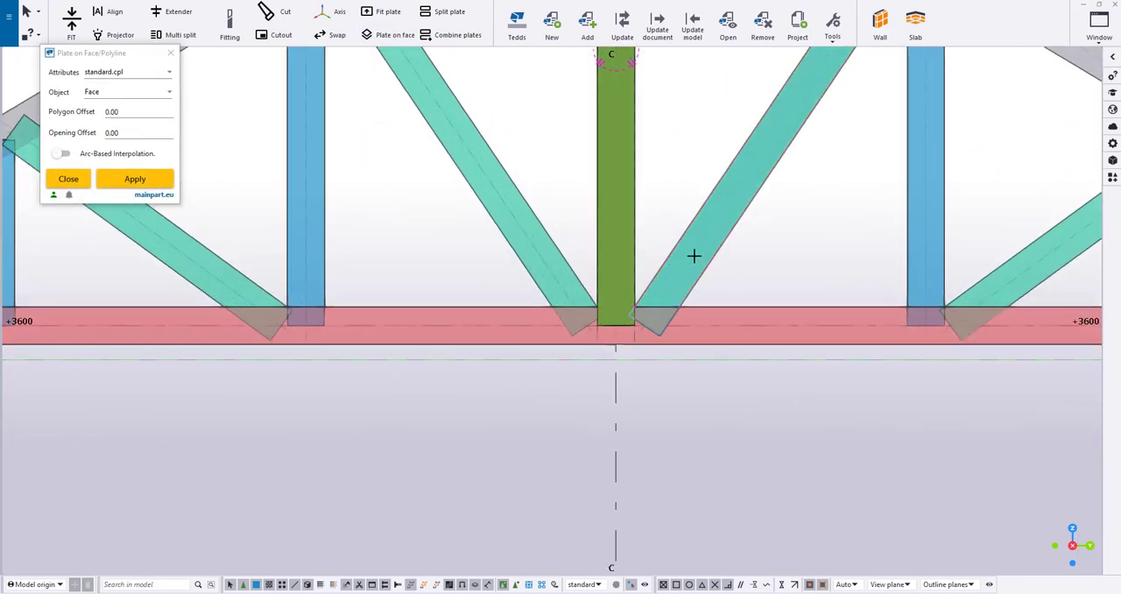
click(693, 255)
click(714, 327)
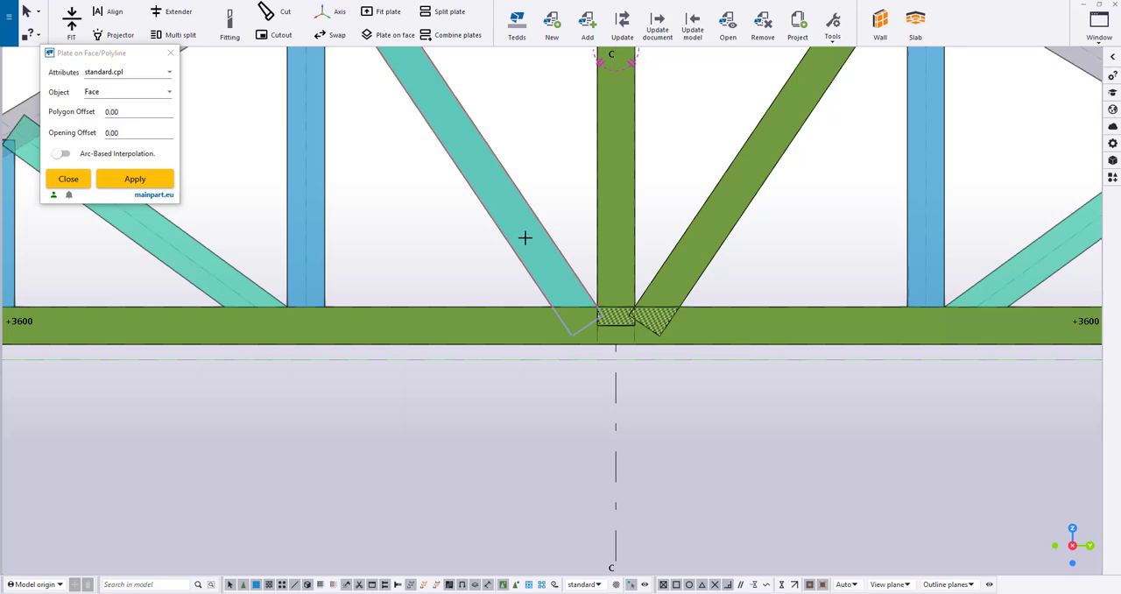
click(533, 172)
Examine the new face plate on the bottom chord in 3D and check its contour plate properties
middle_click(605, 196)
ctrl+middle_drag(605, 196, 656, 284)
click(656, 293)
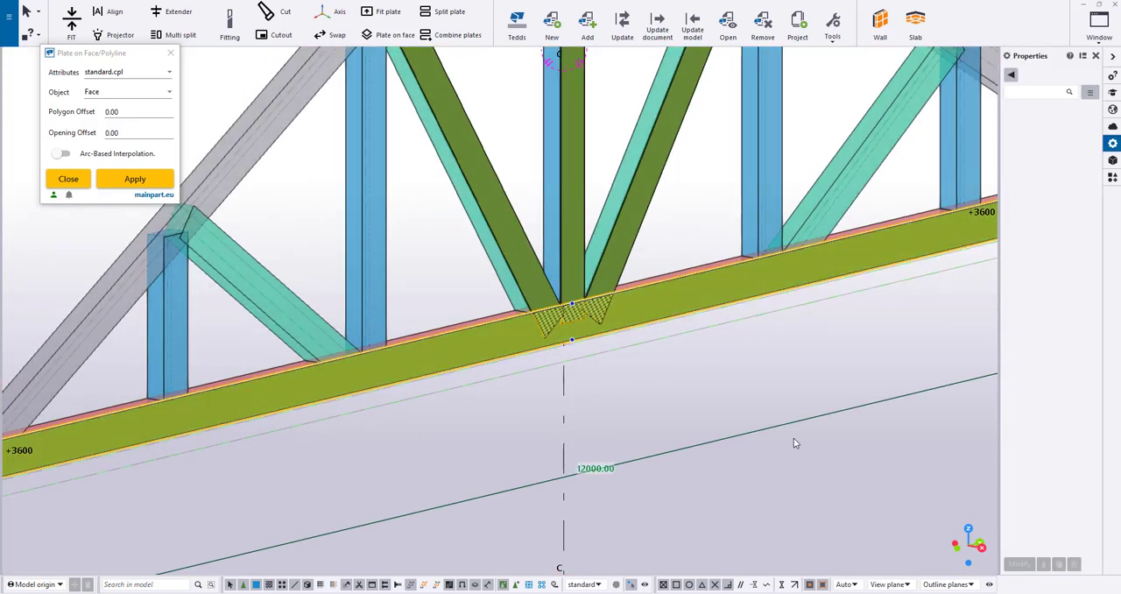
click(776, 292)
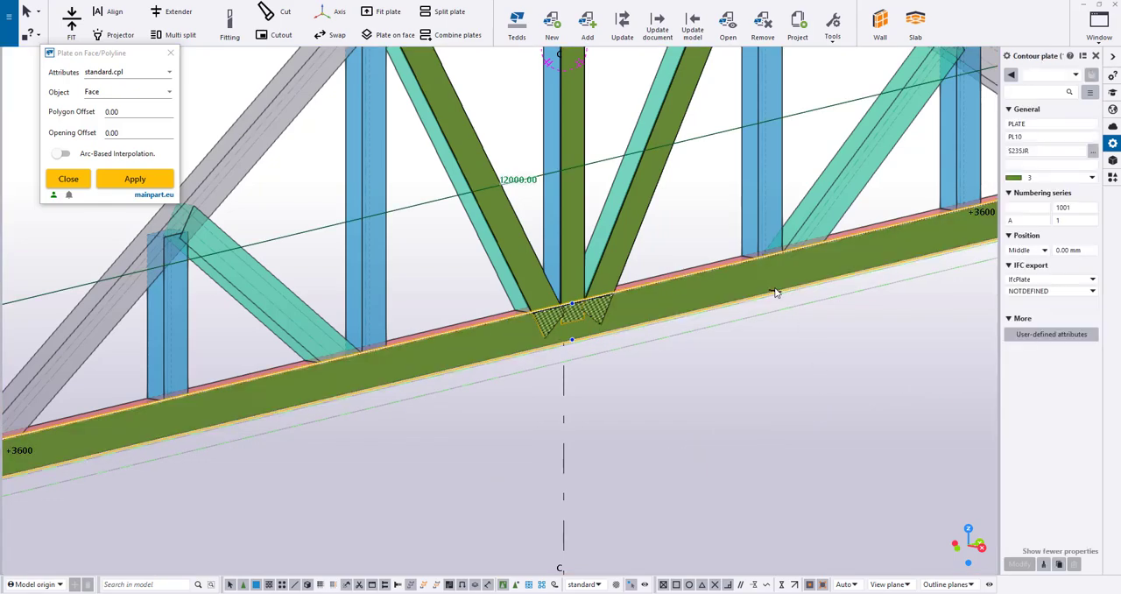
click(745, 416)
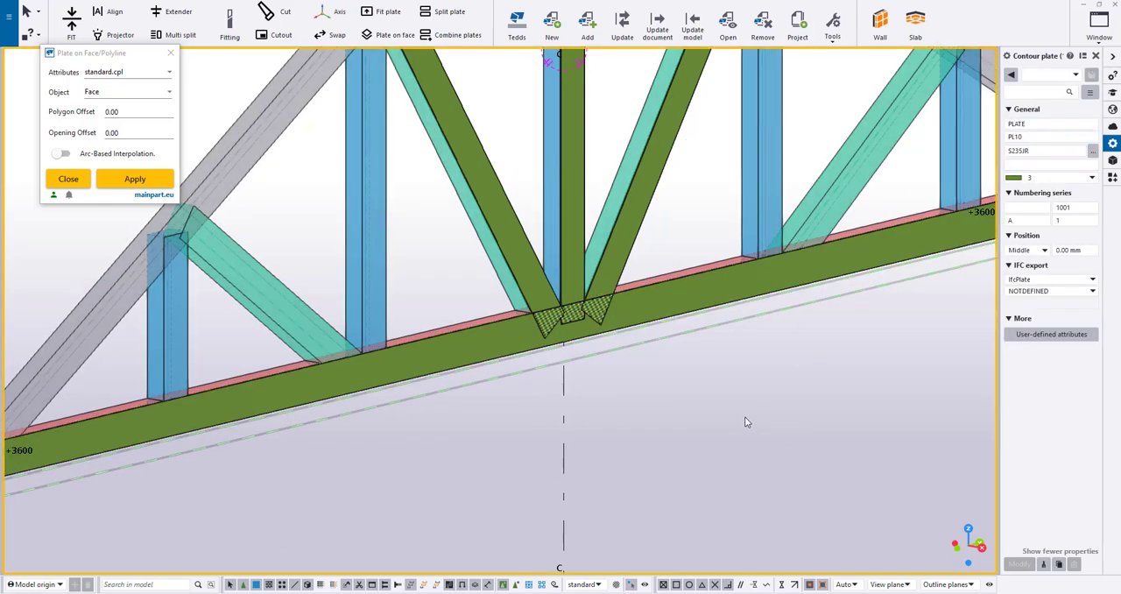
key(ctrl+p)
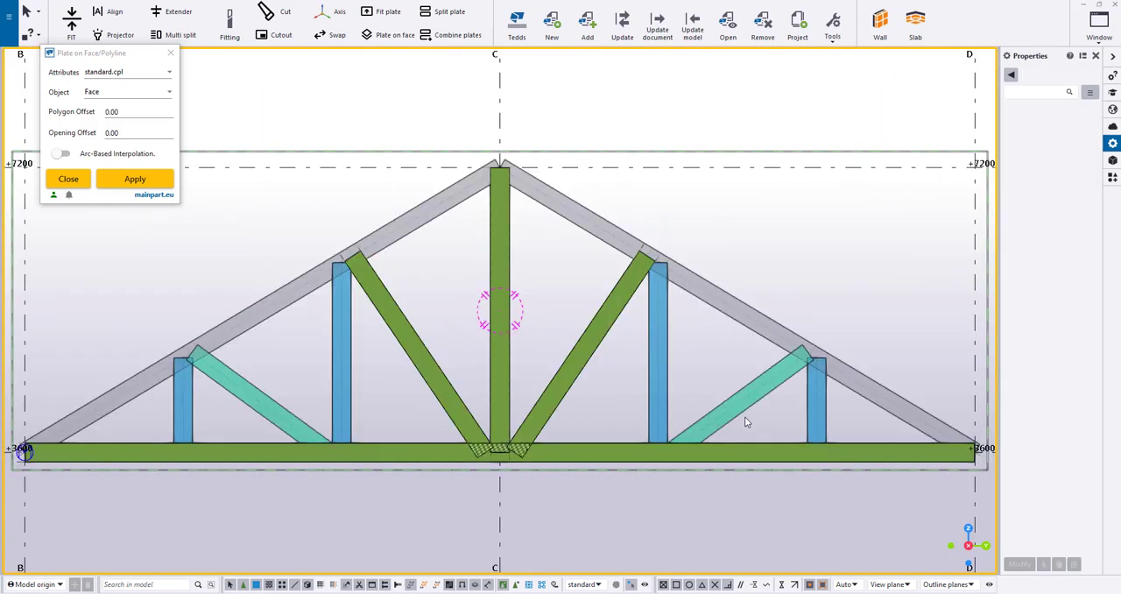
click(1111, 58)
Split the centre post and both diagonal plates above the bottom centre node, cutting the diagonal plates about 450 mm from it
scroll(555, 319, up, 8)
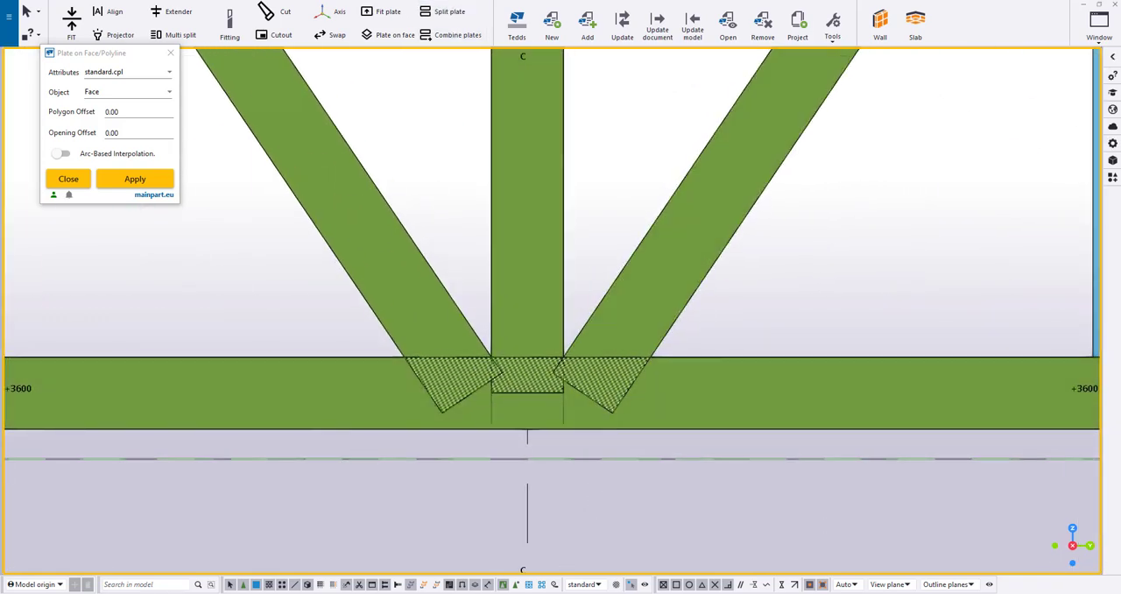
click(492, 357)
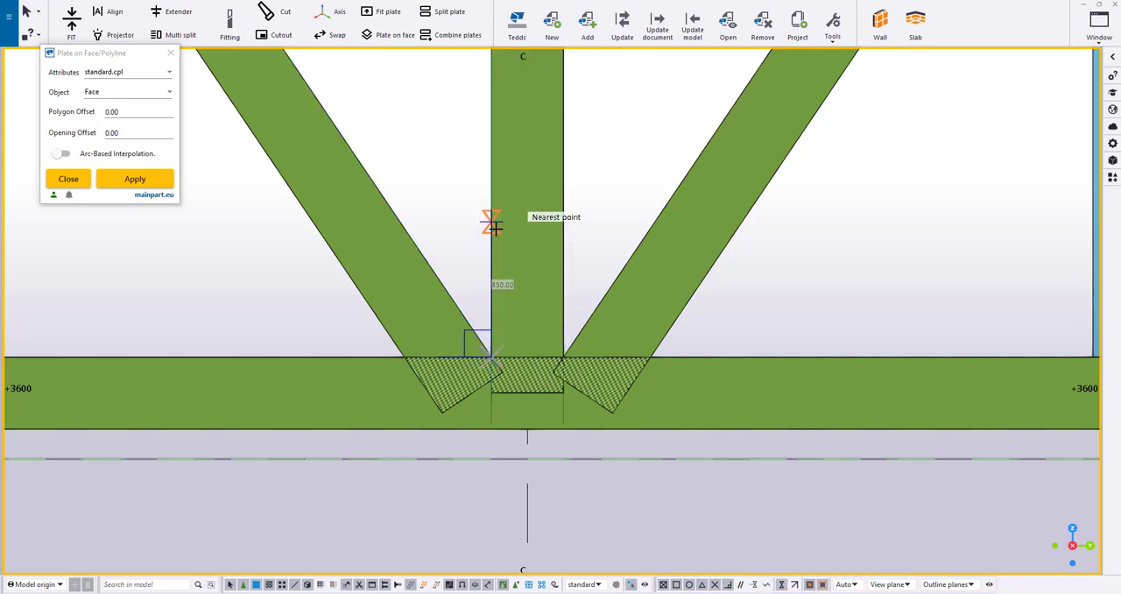
click(491, 236)
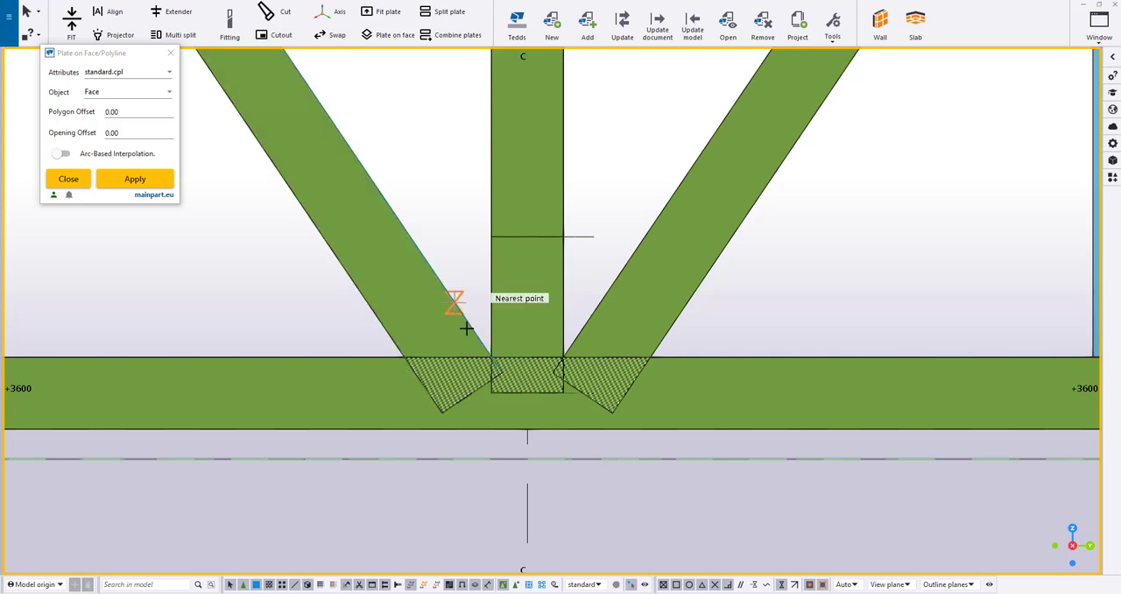
click(491, 357)
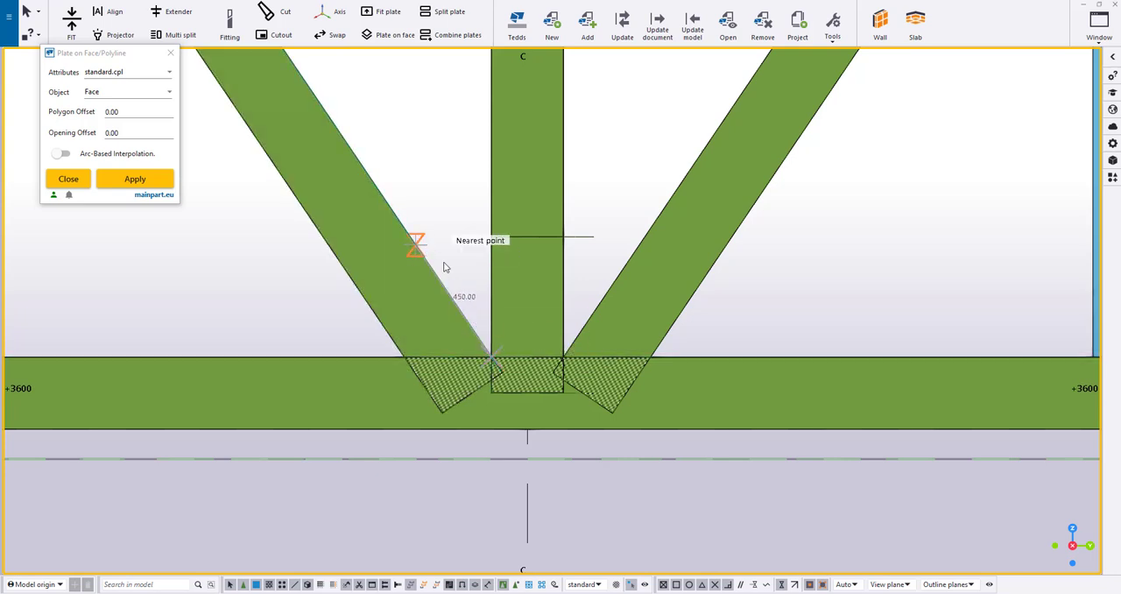
click(444, 267)
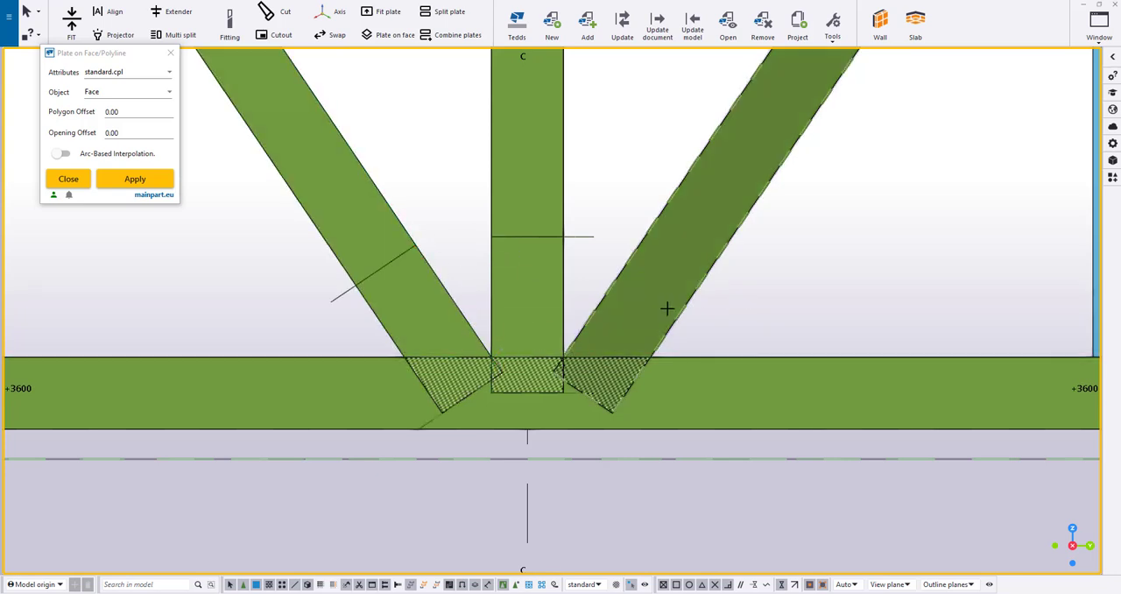
click(565, 357)
click(638, 248)
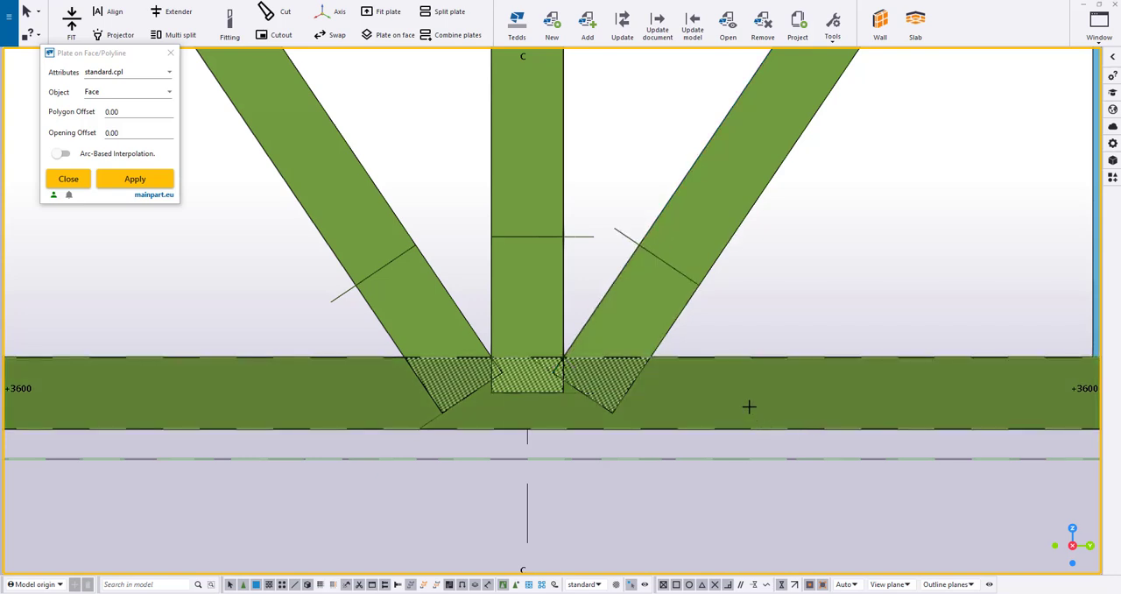
Split the bottom chord plate at two places on each side of the centre node
click(648, 356)
click(711, 356)
middle_drag(262, 371, 384, 355)
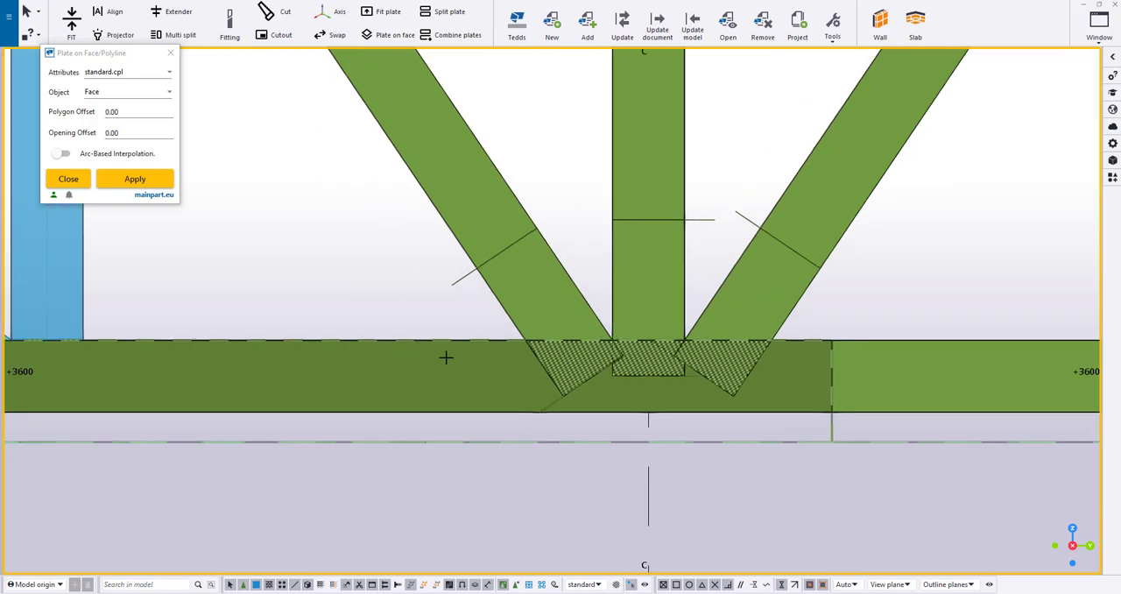
click(526, 340)
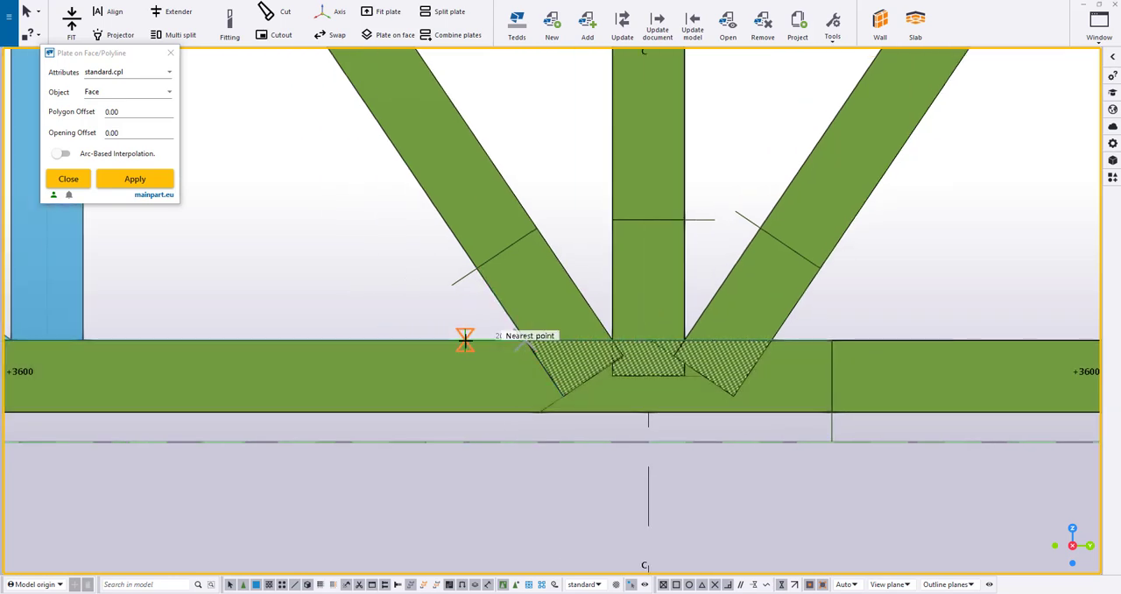
click(464, 340)
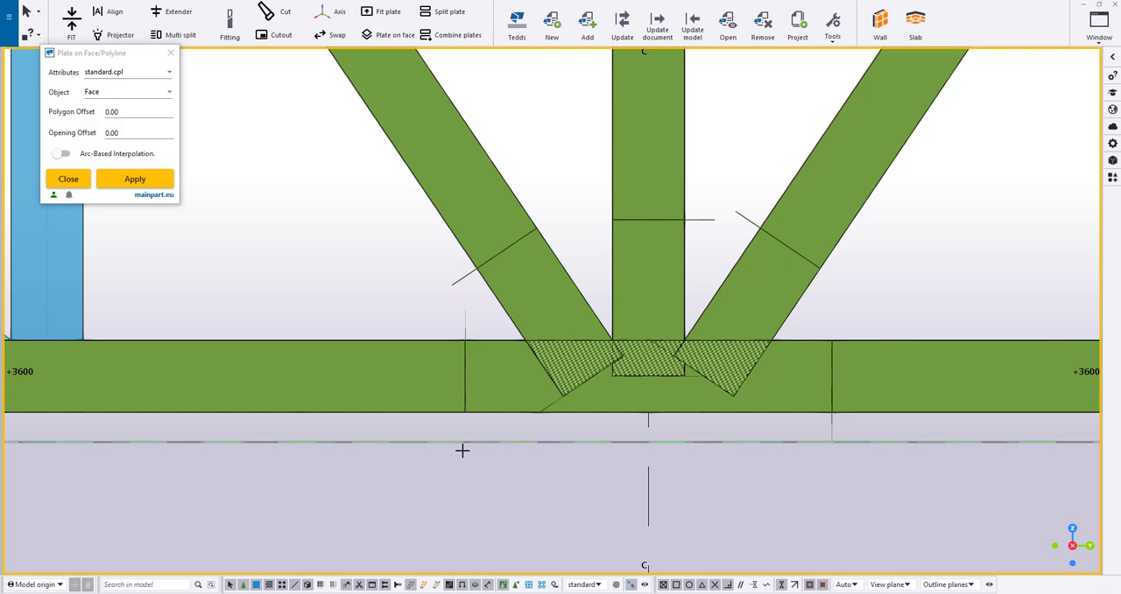
click(246, 340)
click(1008, 379)
click(1010, 340)
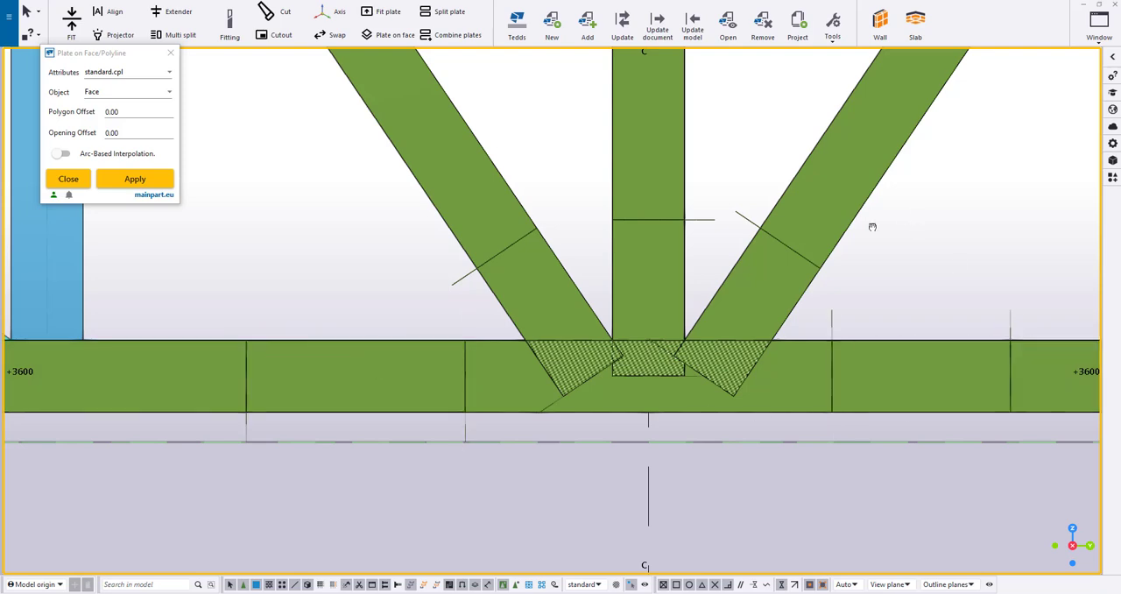
Add a second, higher split to the right diagonal, centre post and left diagonal plates
middle_drag(873, 226, 730, 308)
click(733, 231)
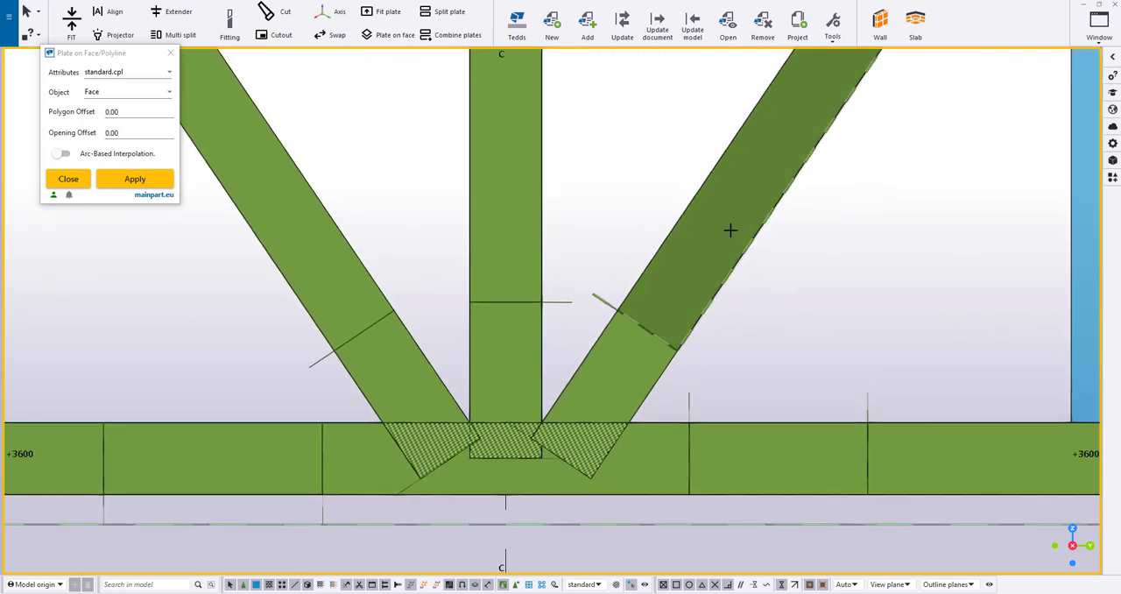
click(543, 186)
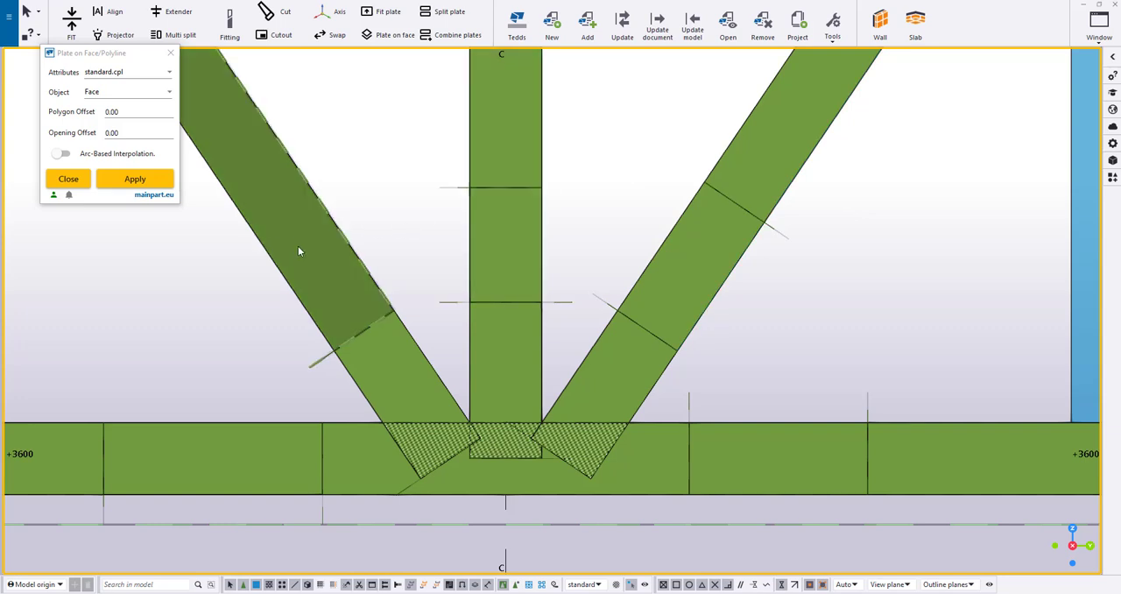
click(298, 252)
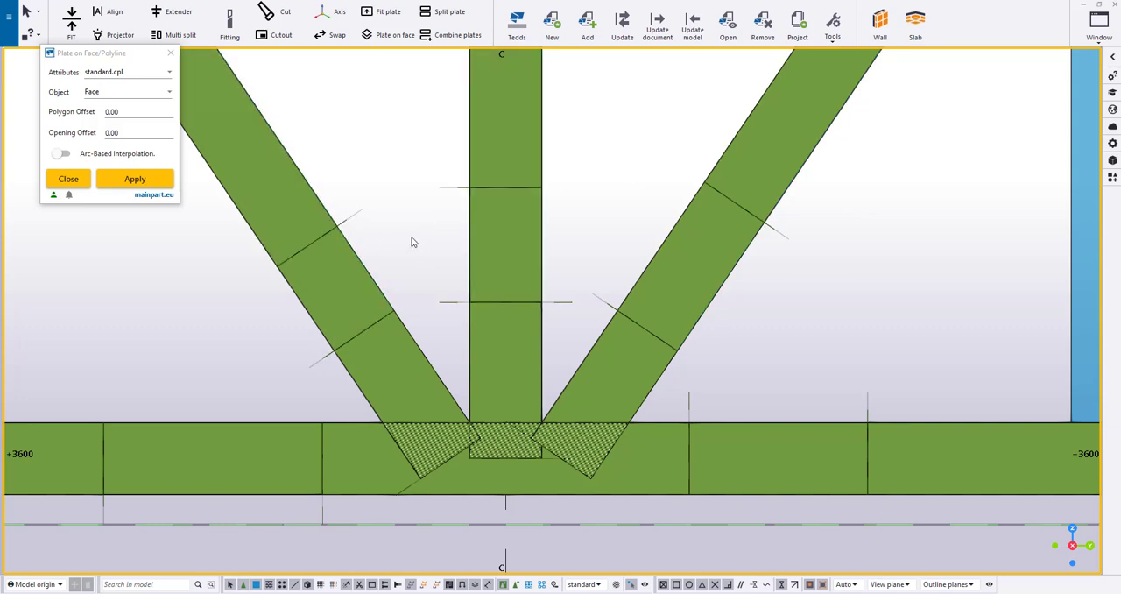
Delete the plate segments between the paired splits on the centre post, both diagonals and both sides of the bottom chord
click(506, 254)
click(700, 268)
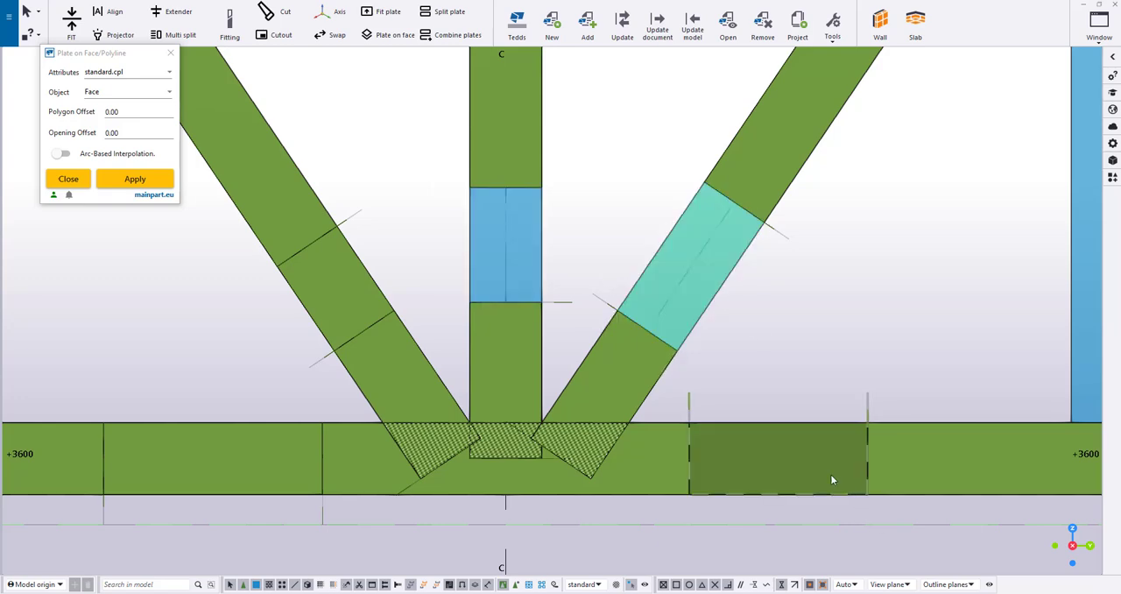
click(830, 474)
middle_drag(567, 477, 790, 371)
click(451, 357)
click(583, 209)
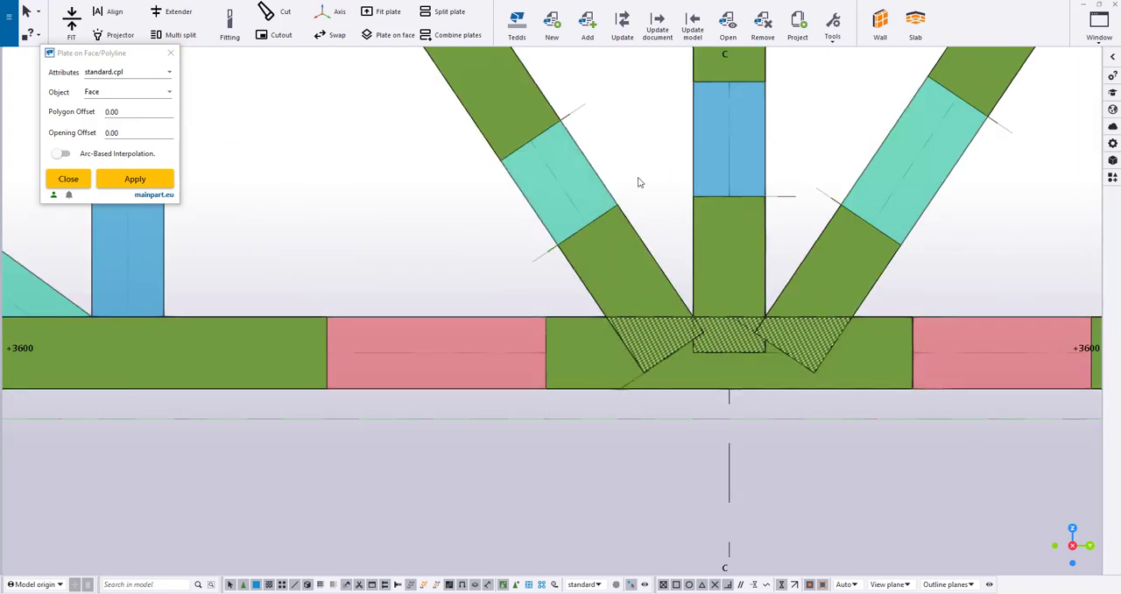
key(Escape)
Move the bottom chord, centre post and two diagonal plates at the centre node 70 mm perpendicularly into the timber members
ctrl+middle_drag(624, 212, 658, 372)
scroll(659, 363, up, 1)
click(658, 306)
ctrl+click(681, 229)
ctrl+click(772, 149)
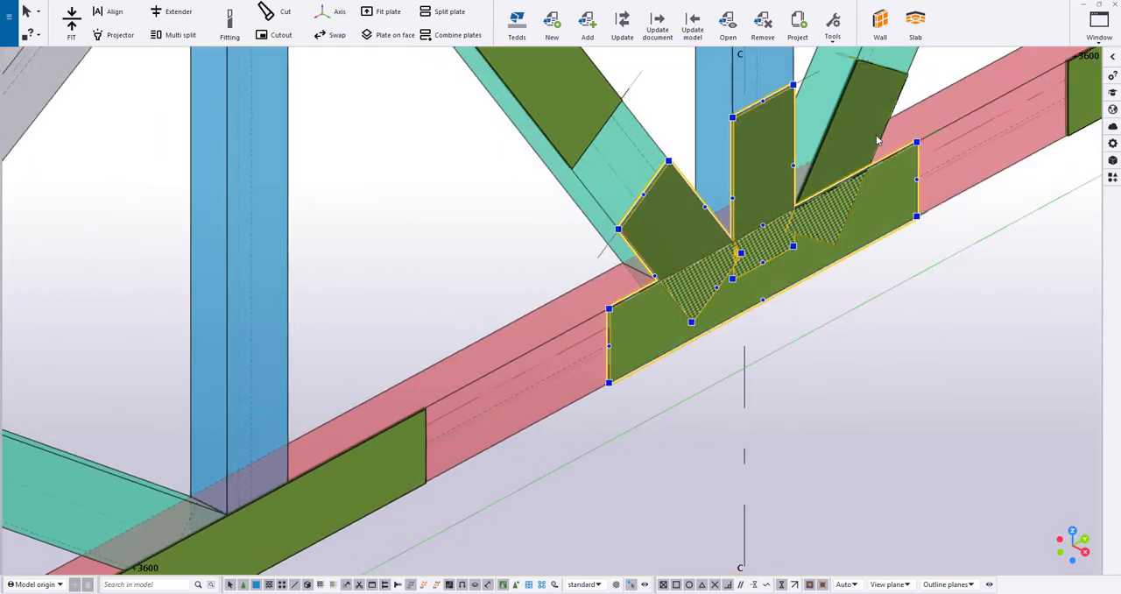
ctrl+click(878, 141)
scroll(630, 361, up, 3)
right_click(630, 361)
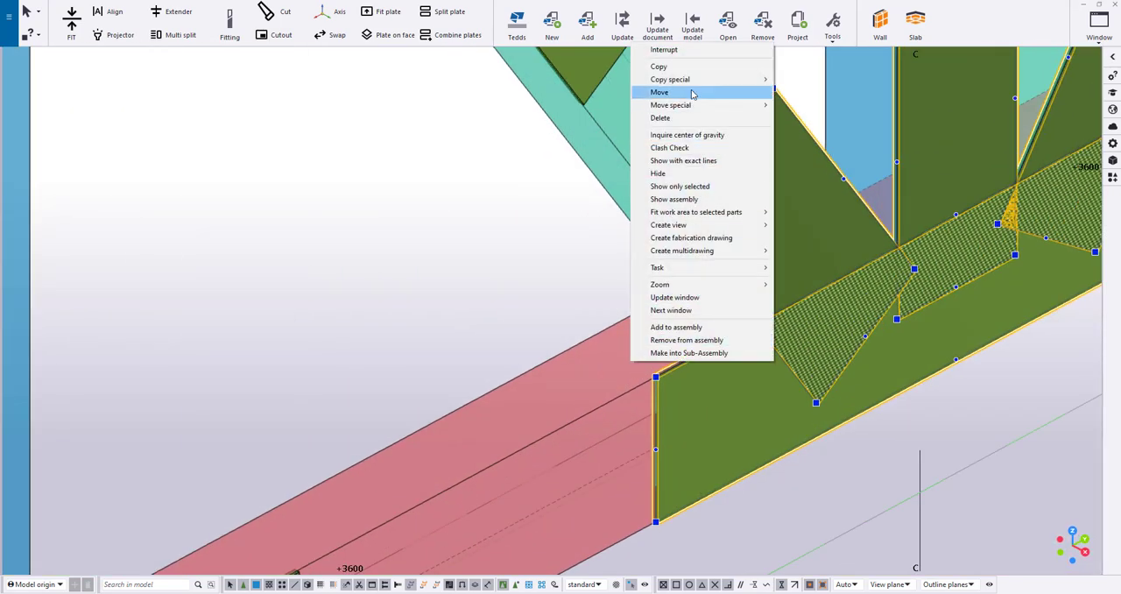
click(663, 92)
scroll(594, 348, up, 3)
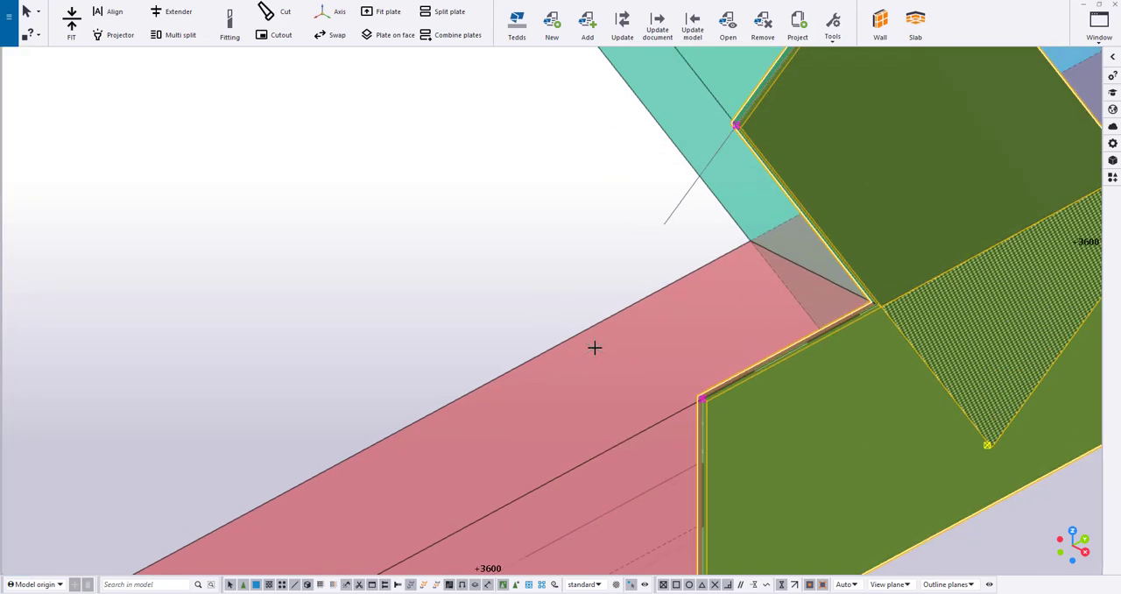
click(702, 398)
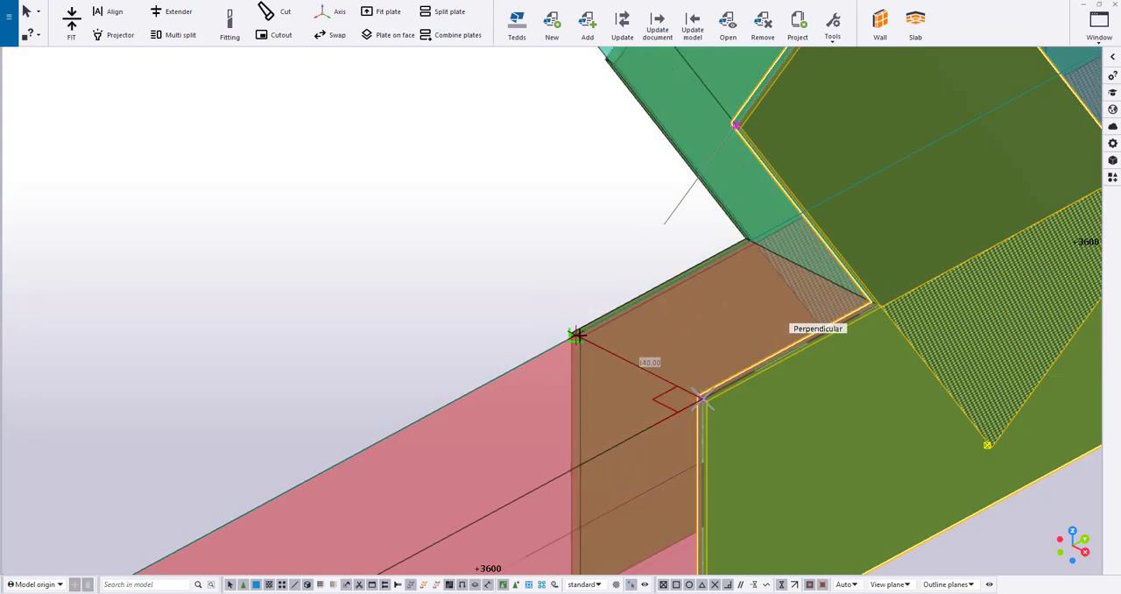
text(70)
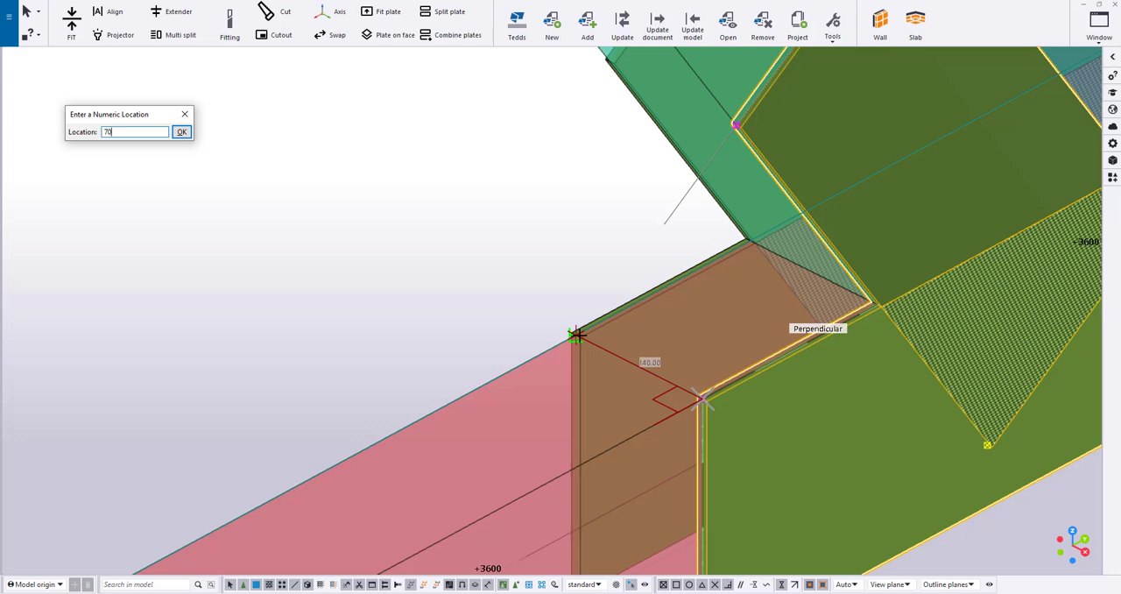
key(Return)
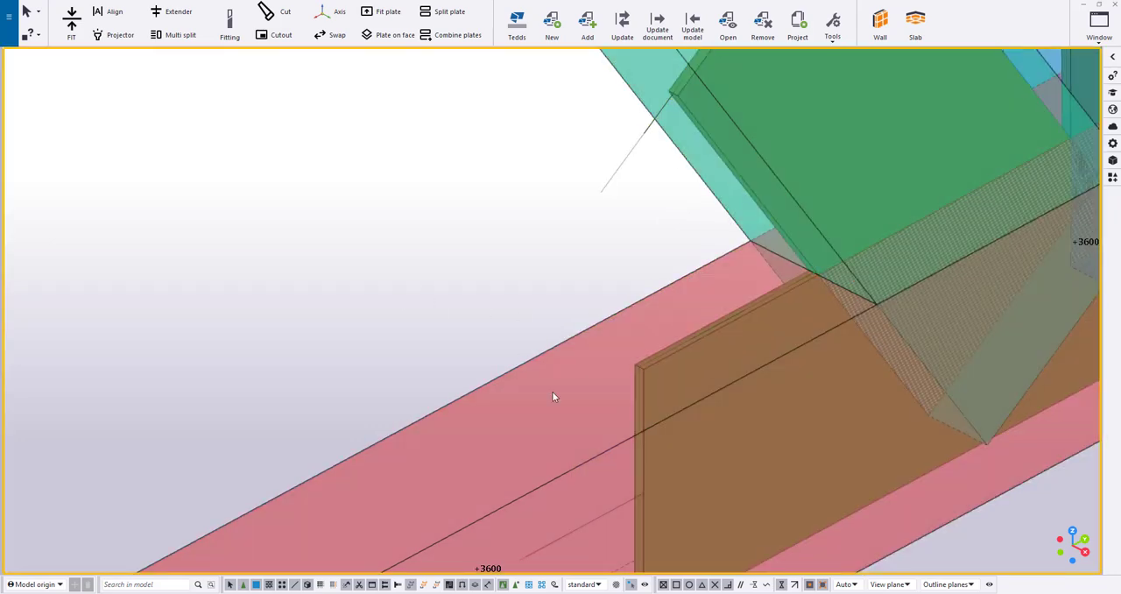
Cut pockets in the bottom chord and left diagonal around their plates using Ring plate with a 1.00 gap in Boolean mode
ctrl+middle_drag(552, 397, 364, 201)
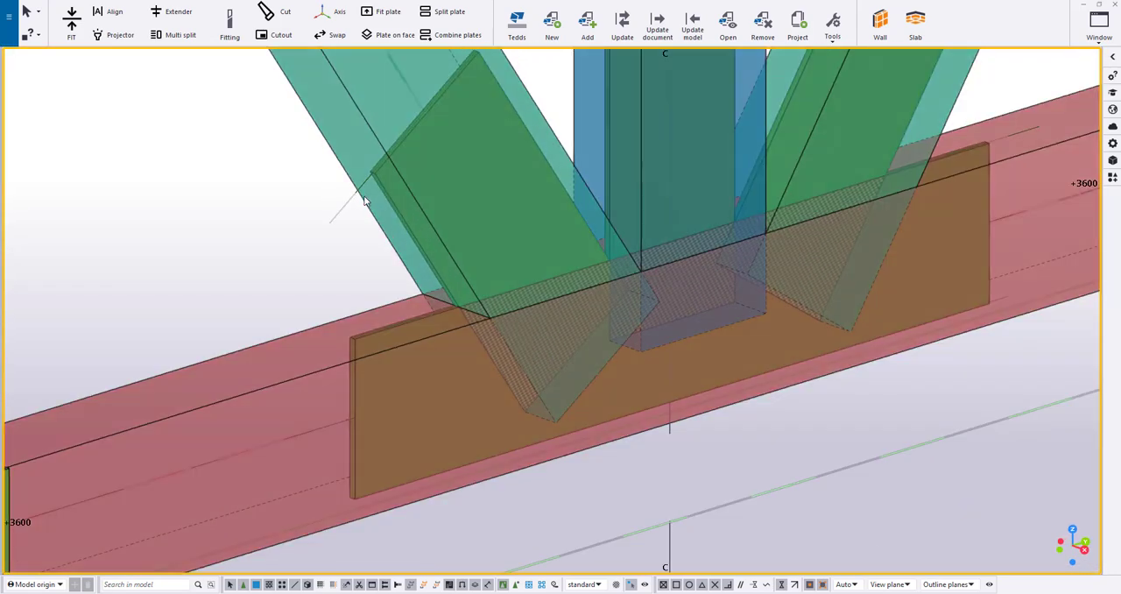
click(1113, 58)
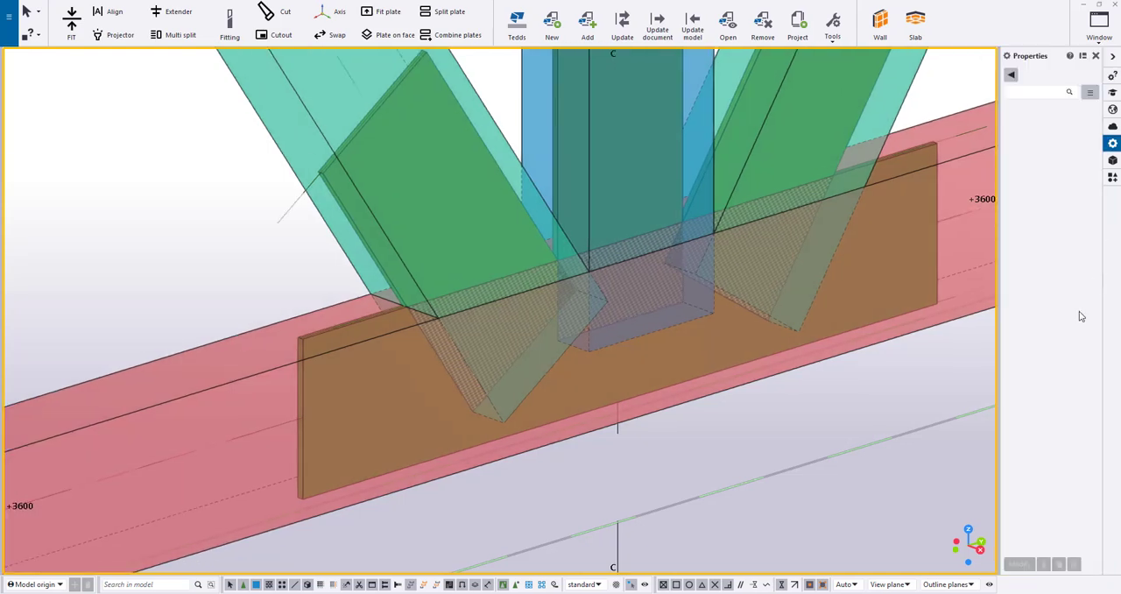
click(1113, 176)
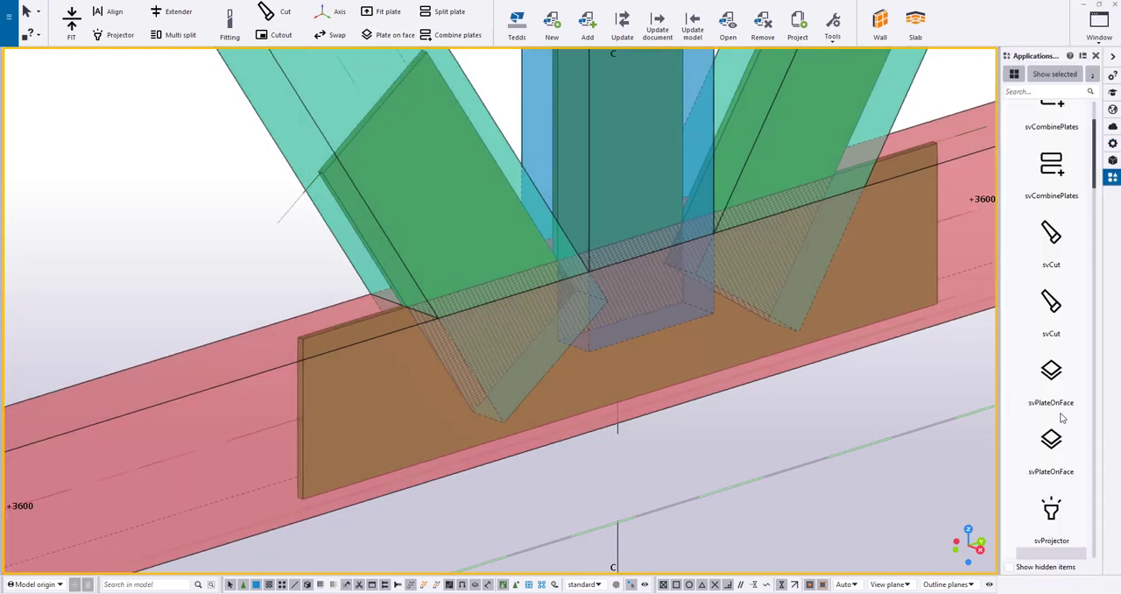
scroll(1062, 417, down, 3)
double_click(1051, 296)
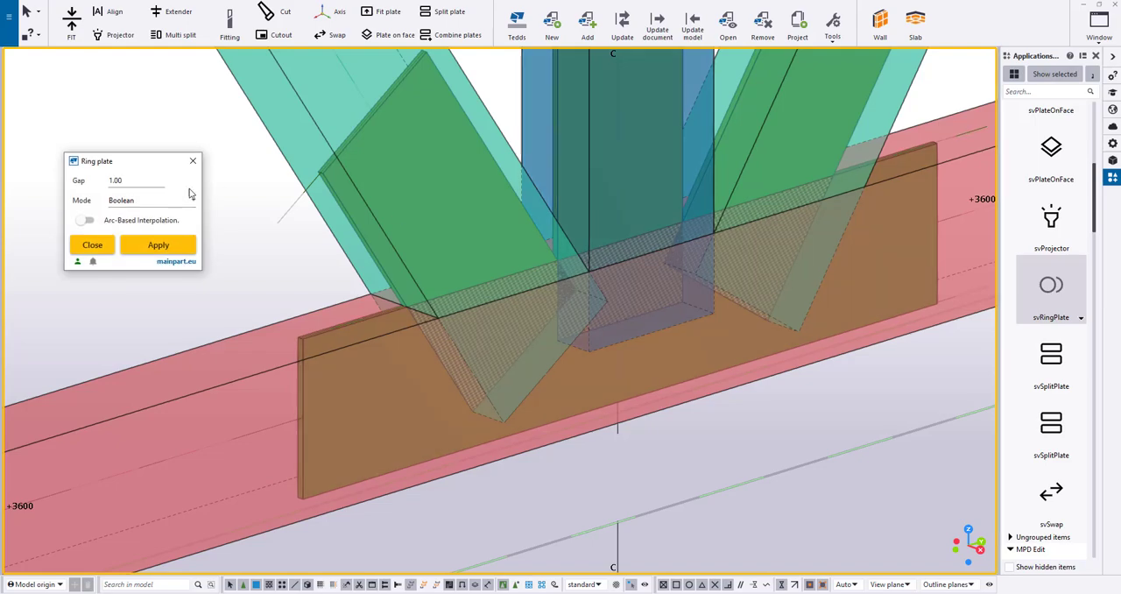
mouse_move(346, 252)
ctrl+middle_down()
mouse_move(373, 363)
mouse_move(416, 332)
ctrl+middle_up()
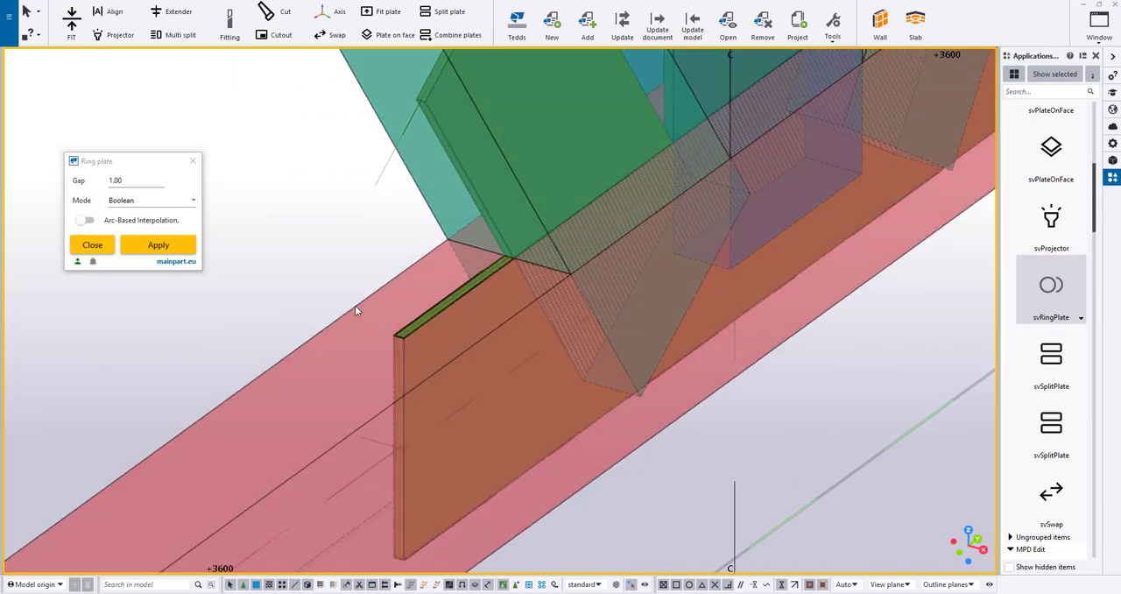
ctrl+middle_drag(354, 305, 441, 275)
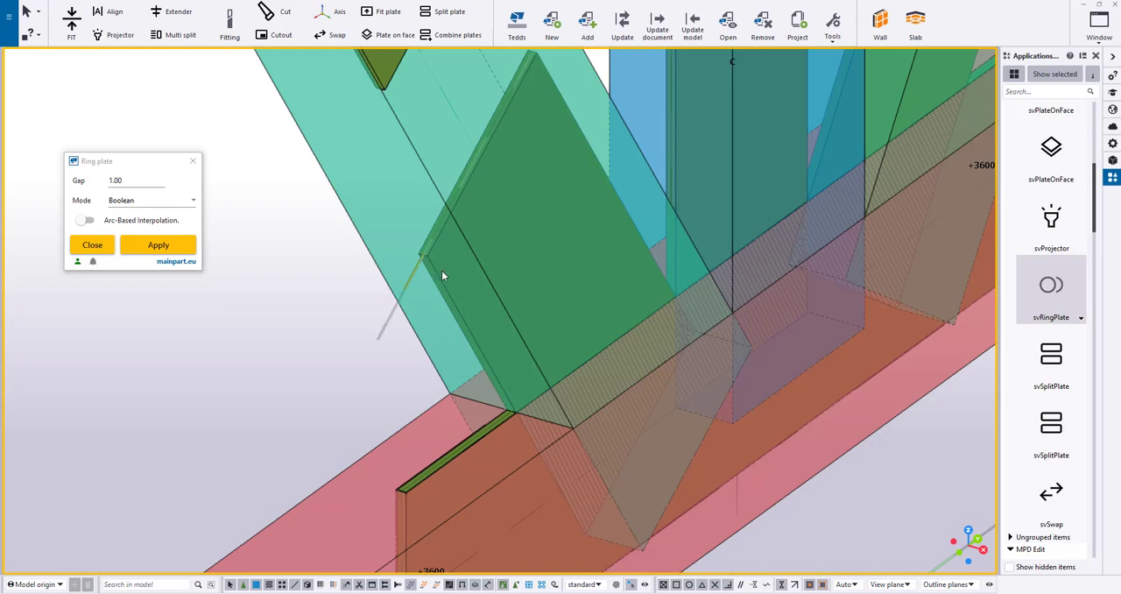
click(379, 270)
Cut matching pockets in the centre post and right diagonal around their plates with the same Ring plate settings
middle_drag(526, 87, 439, 380)
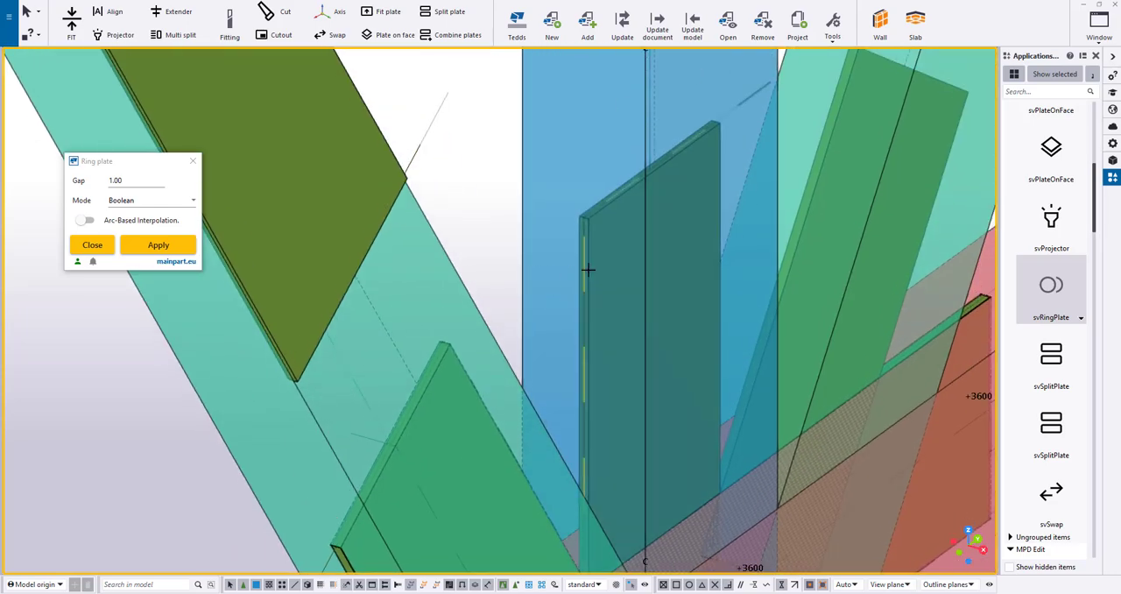
middle_drag(768, 245, 582, 434)
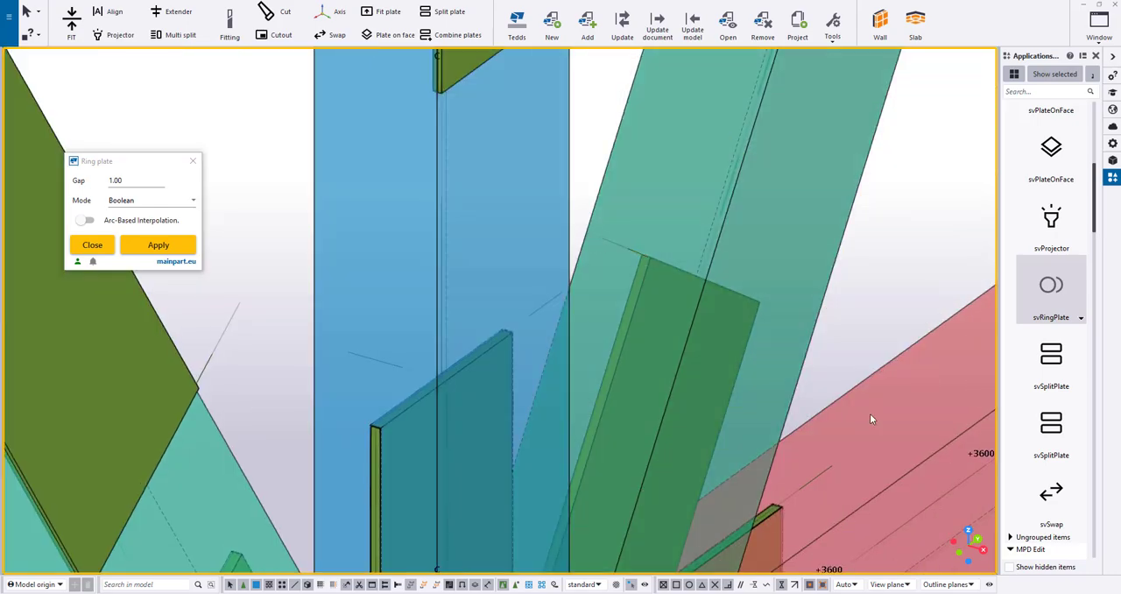
middle_drag(870, 414, 706, 93)
scroll(533, 145, up, 1)
click(194, 160)
Extend the centre post's pocket cut by 15 mm above the upper end of its plate
middle_drag(203, 131, 476, 173)
scroll(368, 137, up, 2)
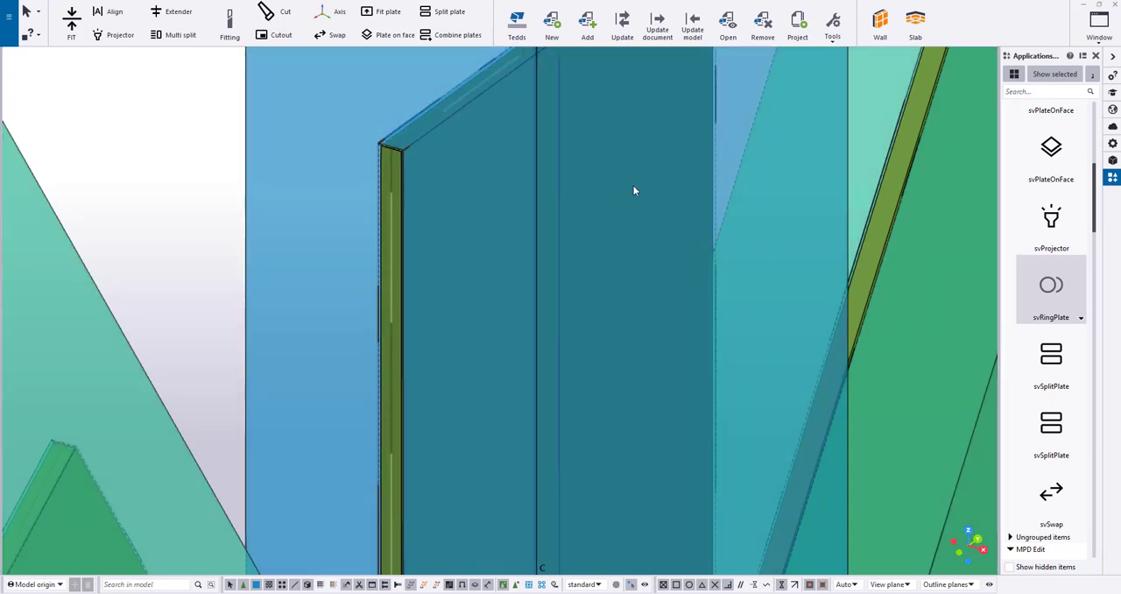
scroll(565, 175, down, 1)
middle_drag(565, 175, 526, 329)
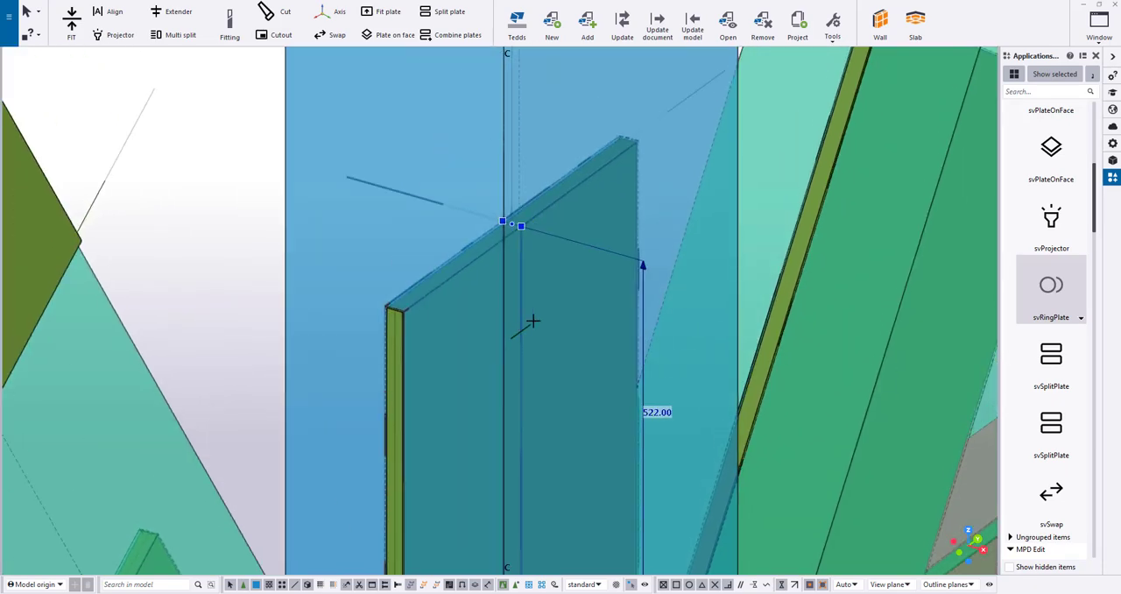
click(642, 263)
text(15)
key(Return)
Extend the left diagonal's pocket cut by 15 mm beyond the upper end of its plate
scroll(561, 236, down, 2)
middle_drag(340, 569, 477, 253)
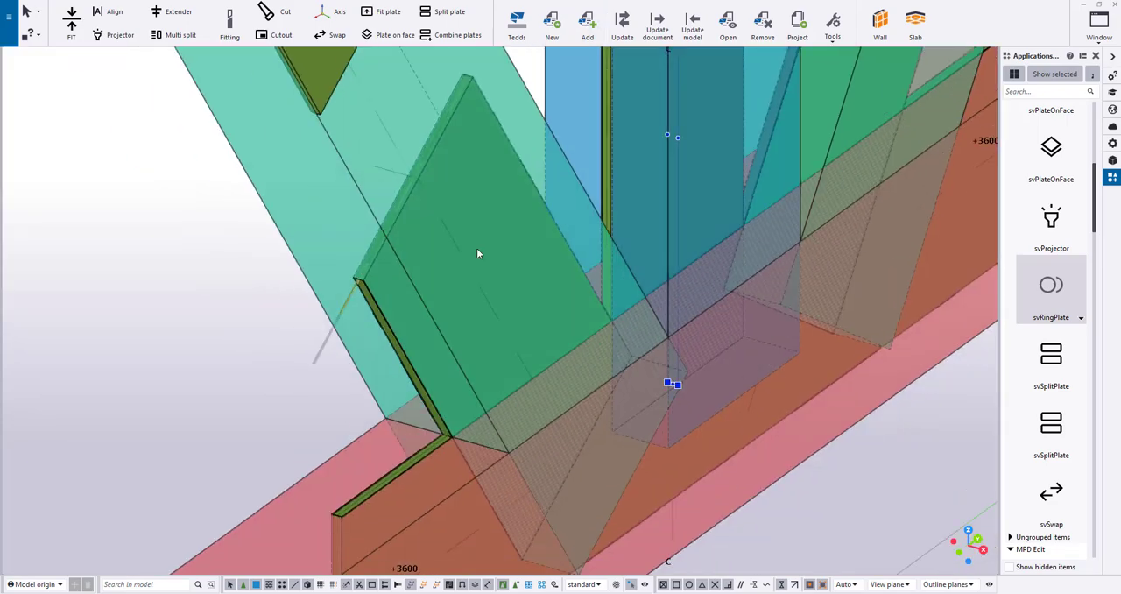
click(361, 302)
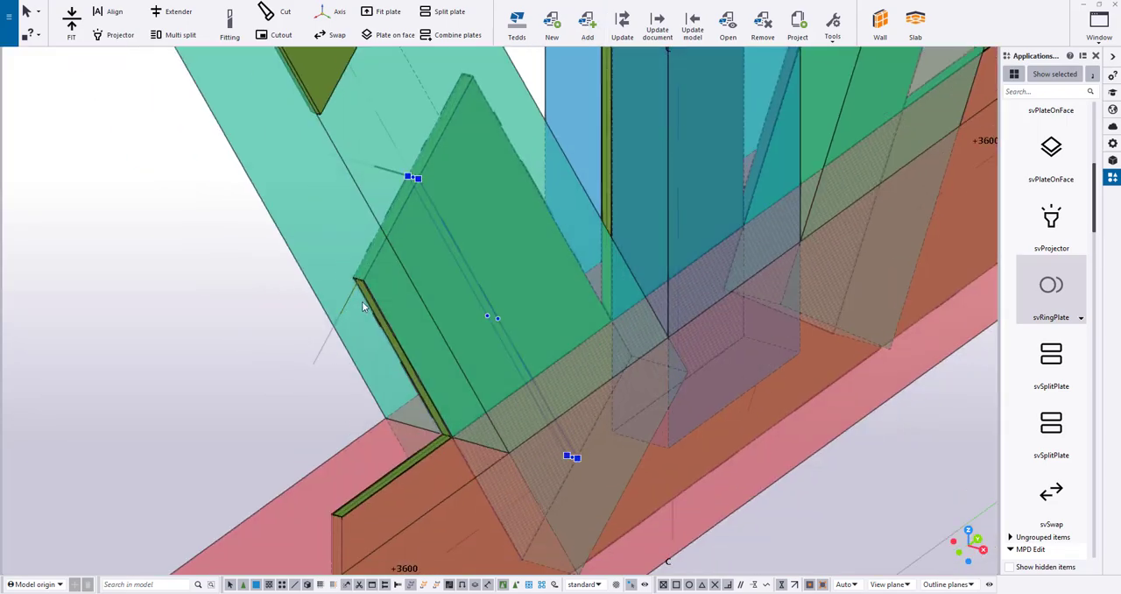
click(488, 201)
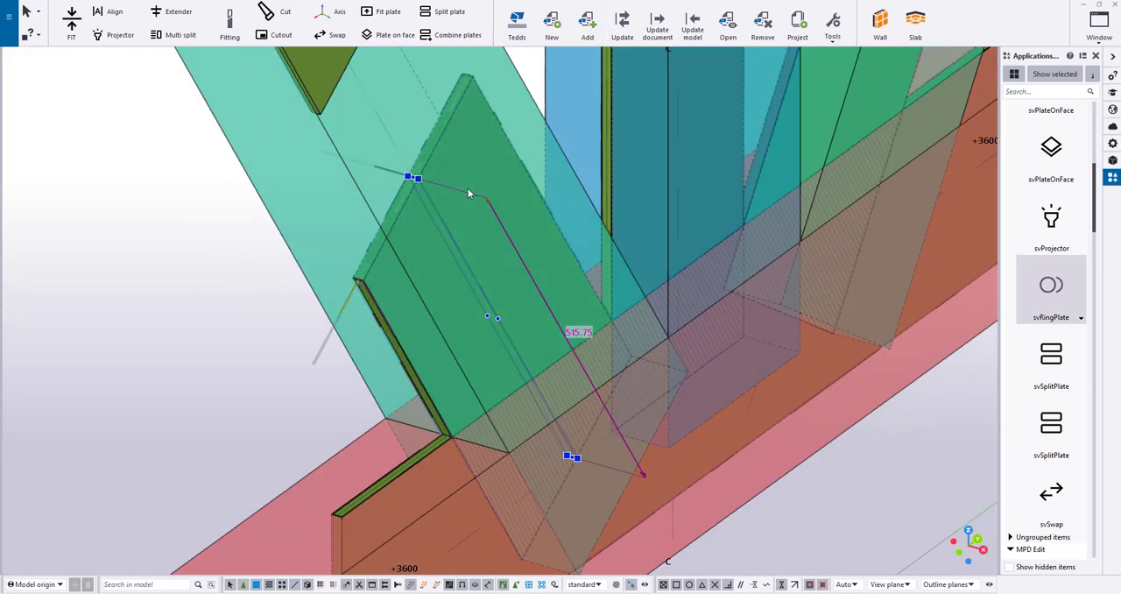
text(15)
key(Return)
Extend the right diagonal's pocket cut by 15 mm beyond the upper end of its plate
scroll(504, 187, down, 3)
middle_drag(570, 57, 570, 220)
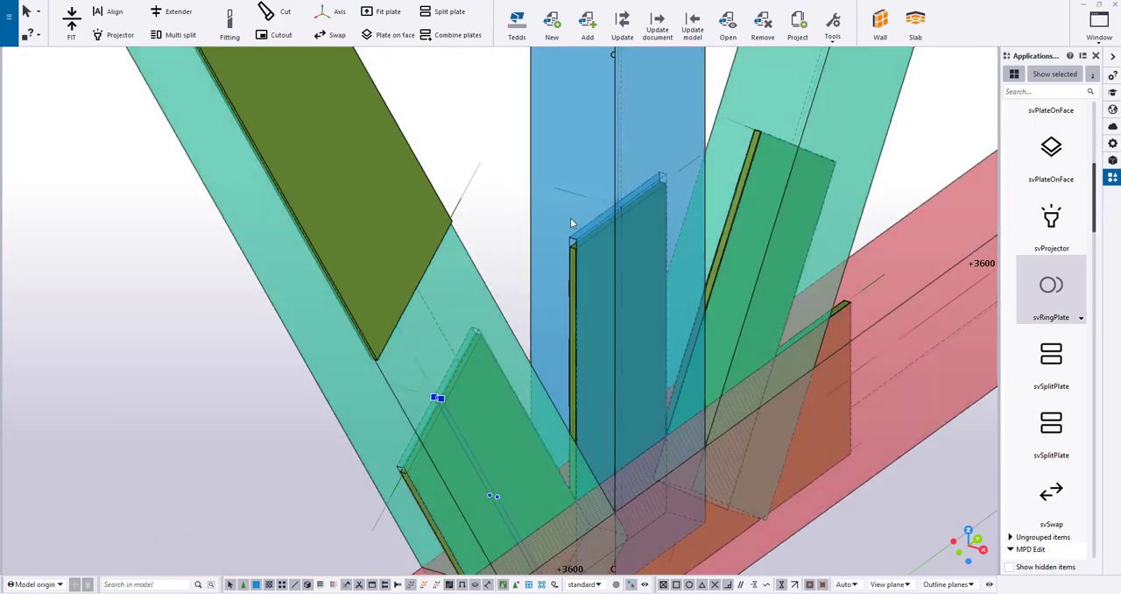
scroll(571, 223, up, 3)
scroll(712, 225, down, 1)
middle_drag(915, 66, 591, 255)
click(591, 256)
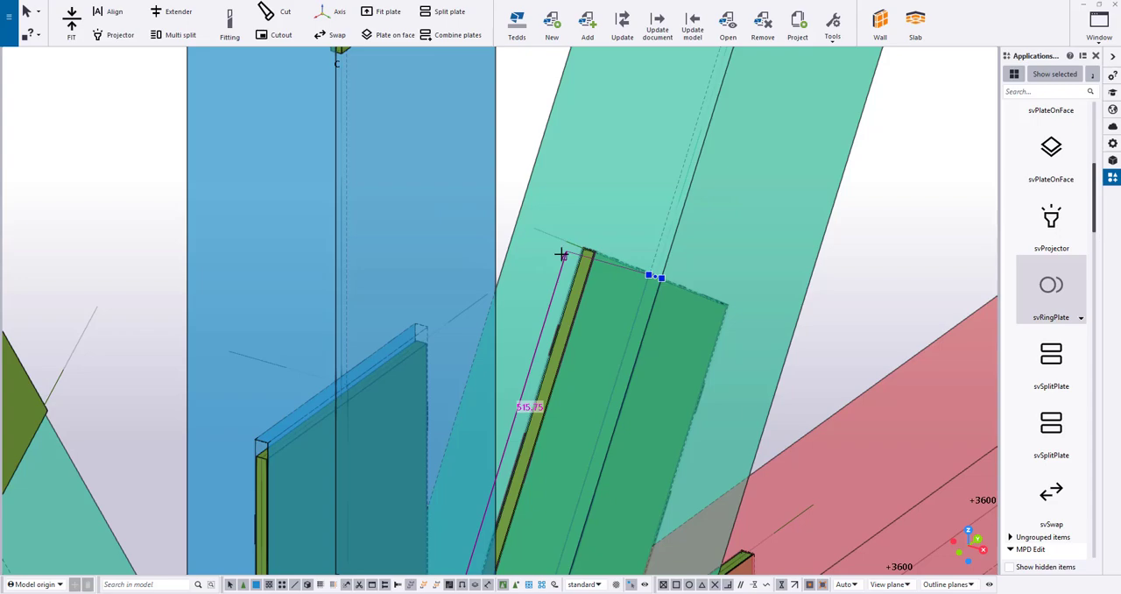
text(15)
key(Return)
Lengthen the bottom chord's pocket cut equally at both ends beyond the embedded plate
scroll(567, 266, down, 5)
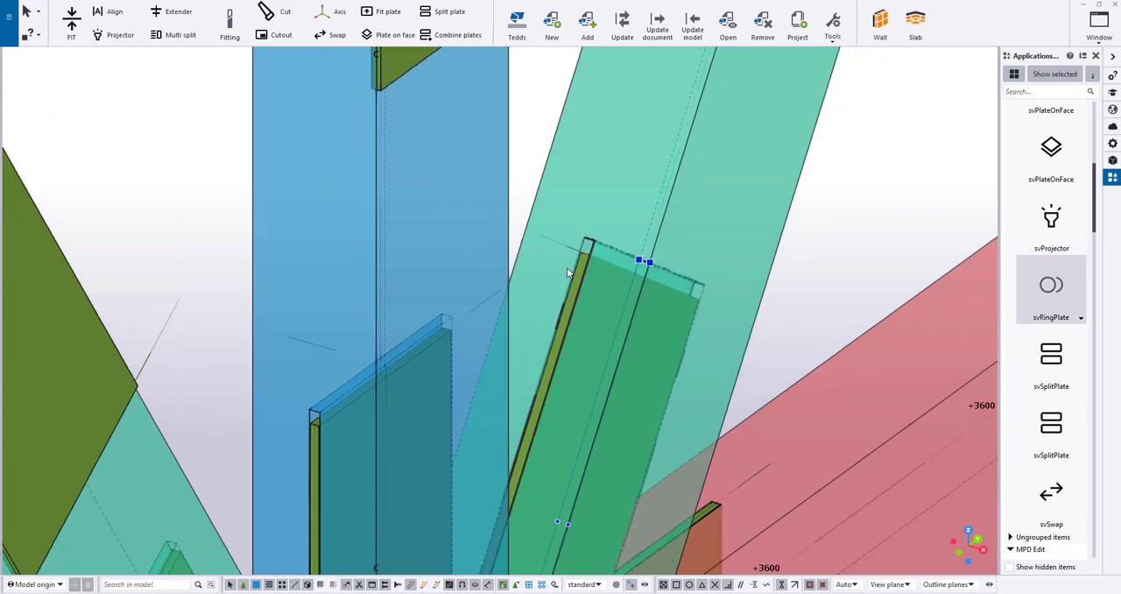
middle_drag(593, 502, 584, 248)
scroll(340, 321, up, 4)
scroll(421, 314, up, 6)
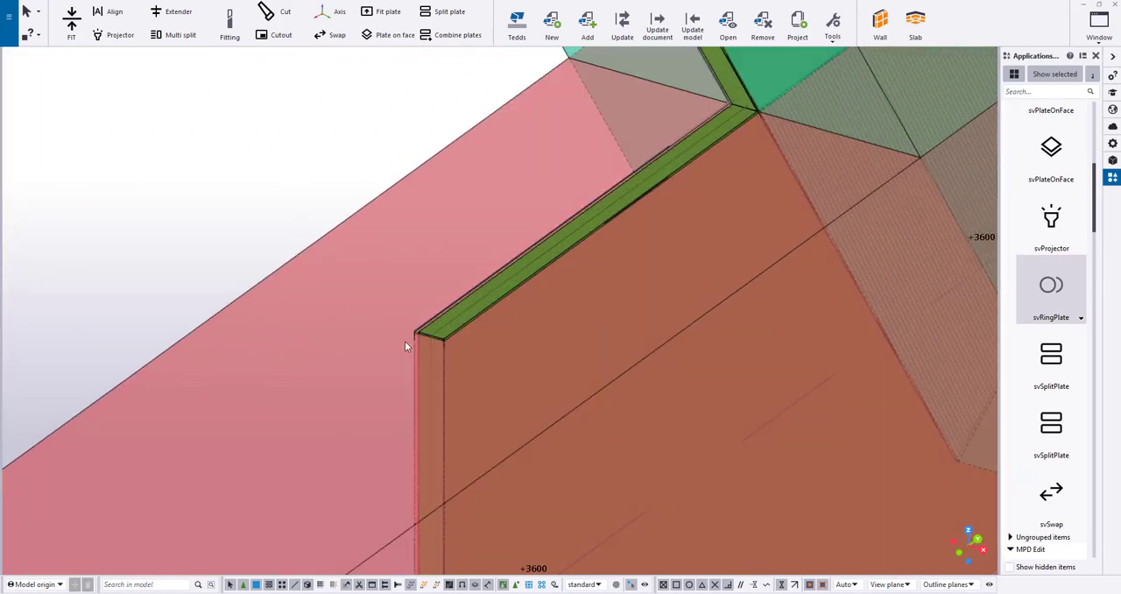
scroll(420, 335, up, 3)
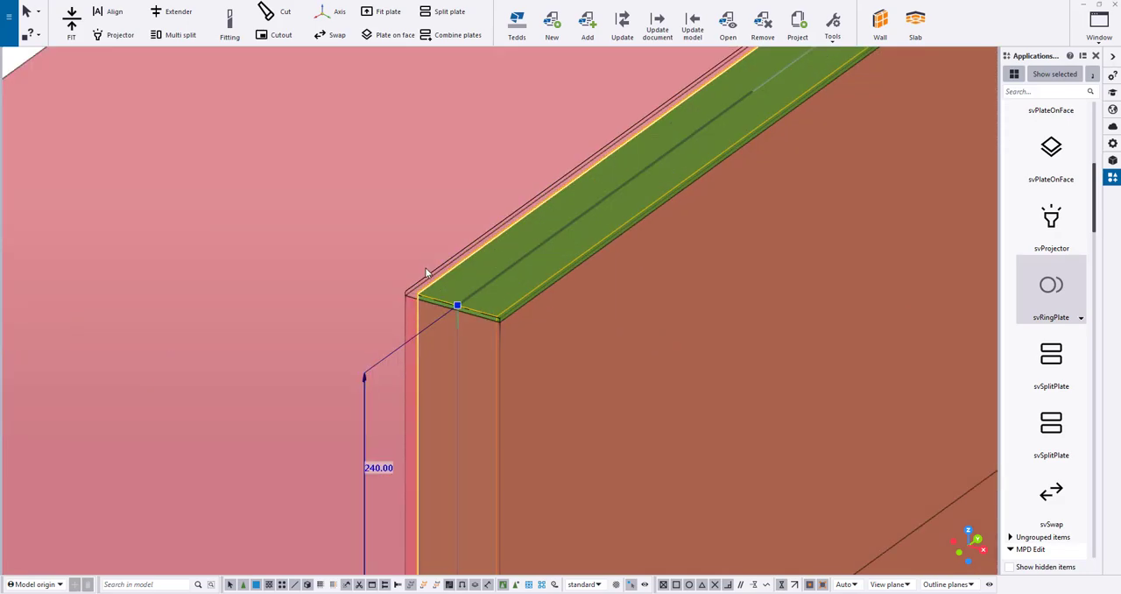
scroll(429, 277, down, 5)
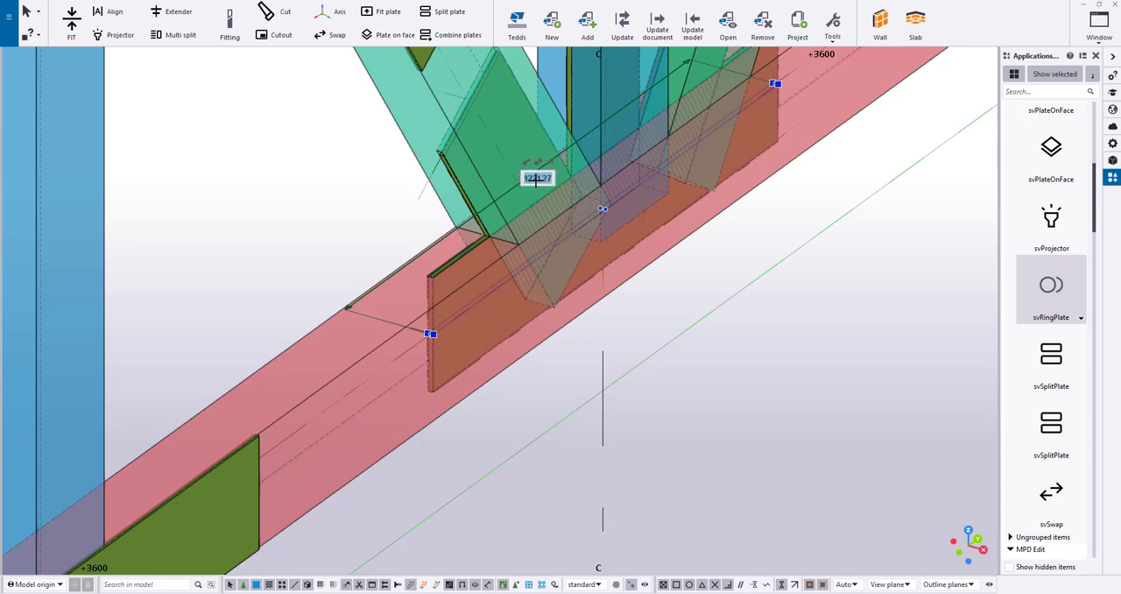
key(Delete)
key(Delete)
key(Delete)
key(Delete)
key(Delete)
text(40)
key(Return)
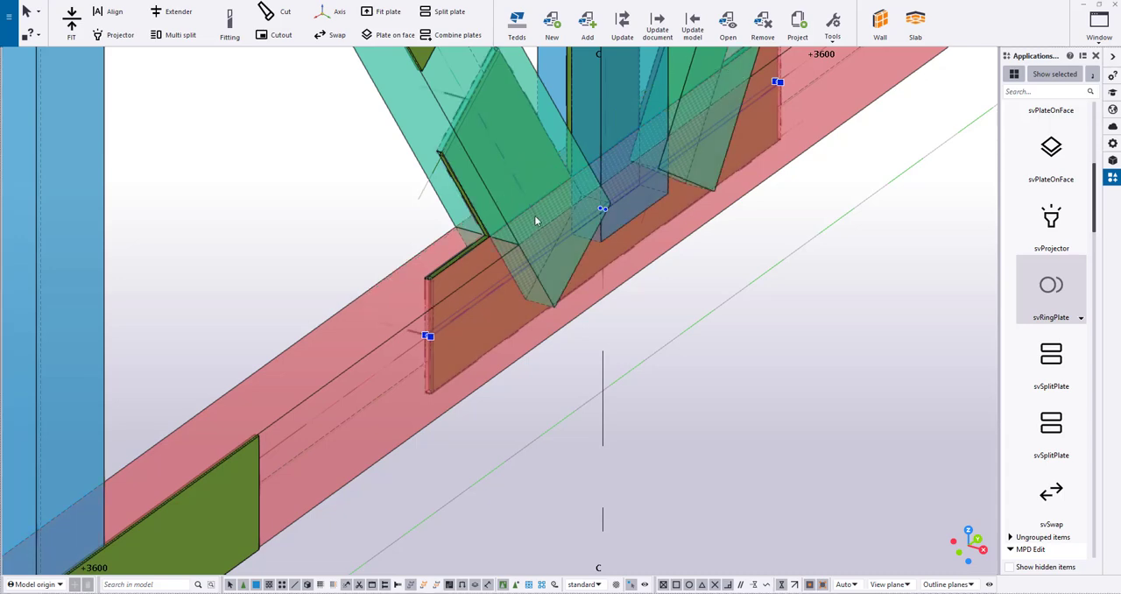
click(717, 389)
Combine the bottom chord, left diagonal, centre post and right diagonal plates into one connection plate
key(ctrl+p)
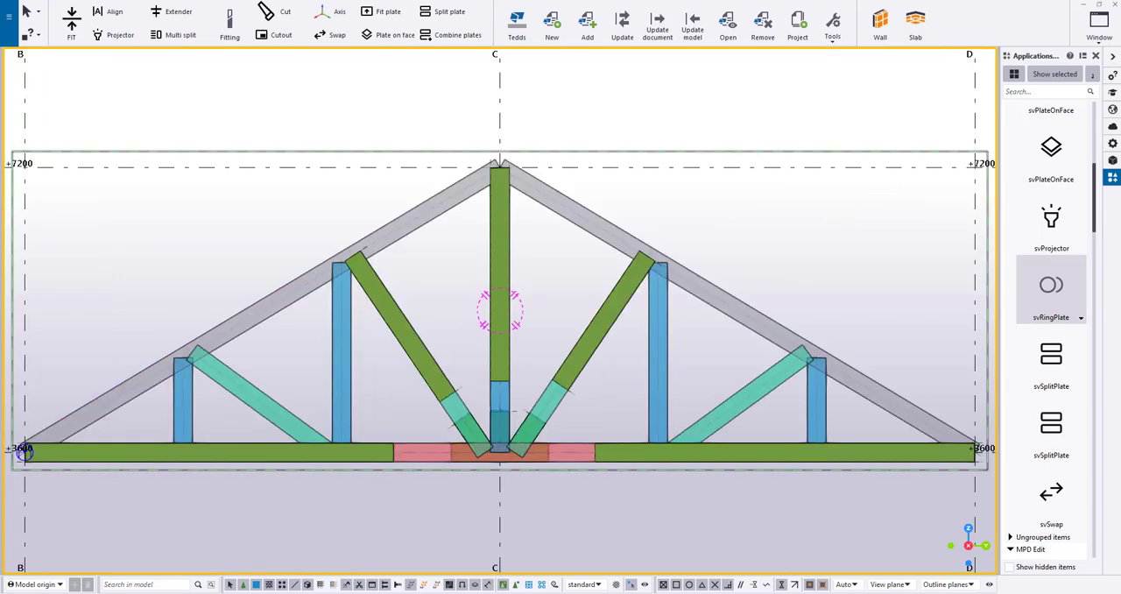
scroll(513, 475, up, 6)
middle_drag(508, 165, 569, 153)
click(427, 36)
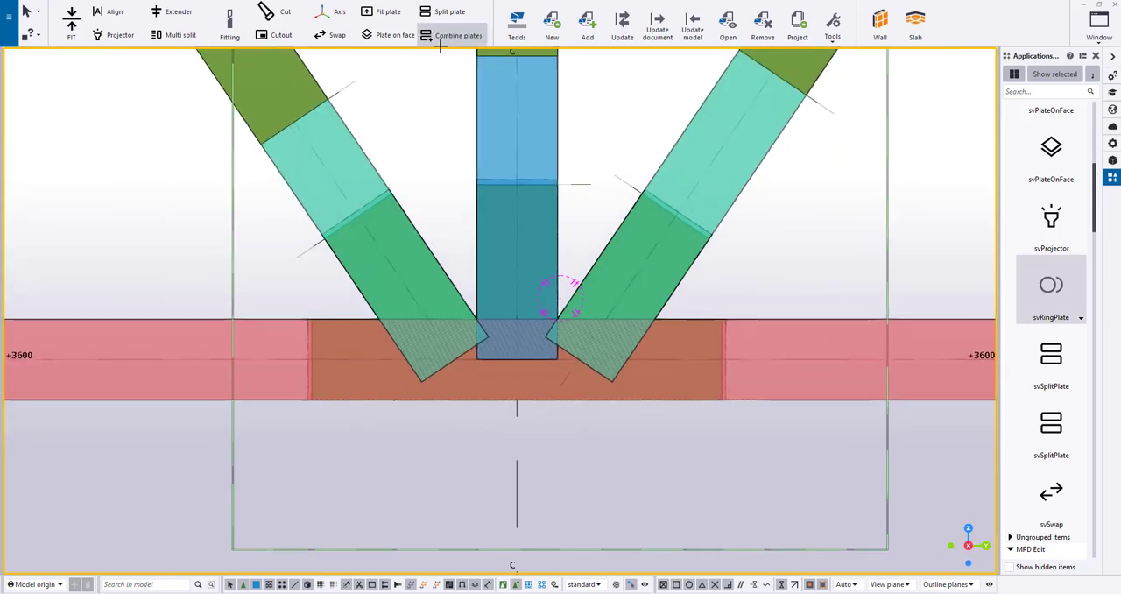
middle_drag(323, 290, 395, 311)
scroll(390, 337, up, 3)
click(379, 356)
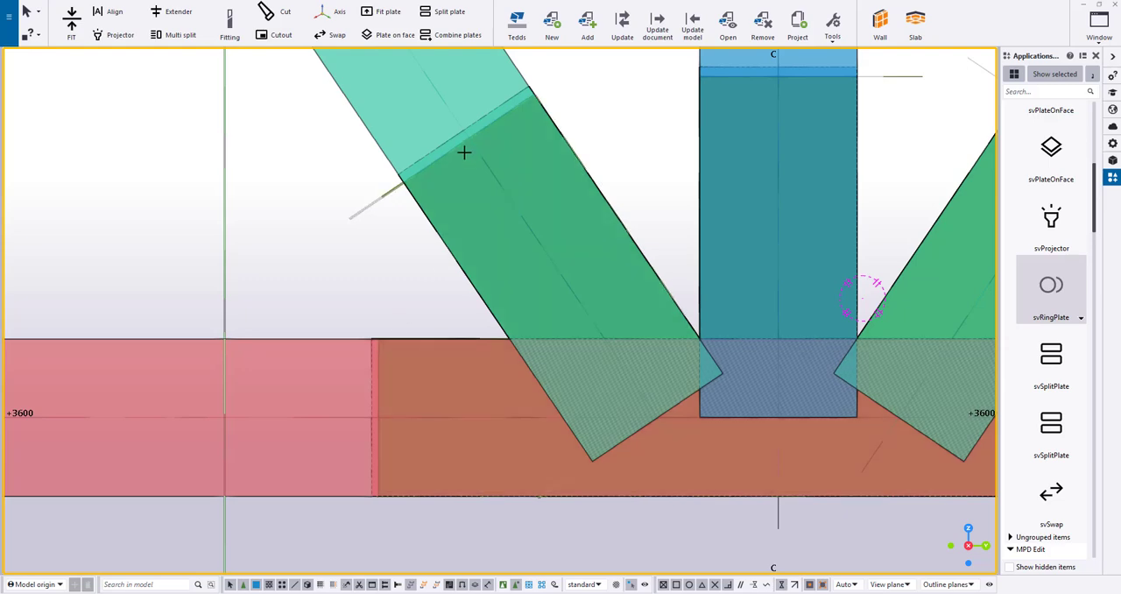
middle_drag(611, 166, 534, 218)
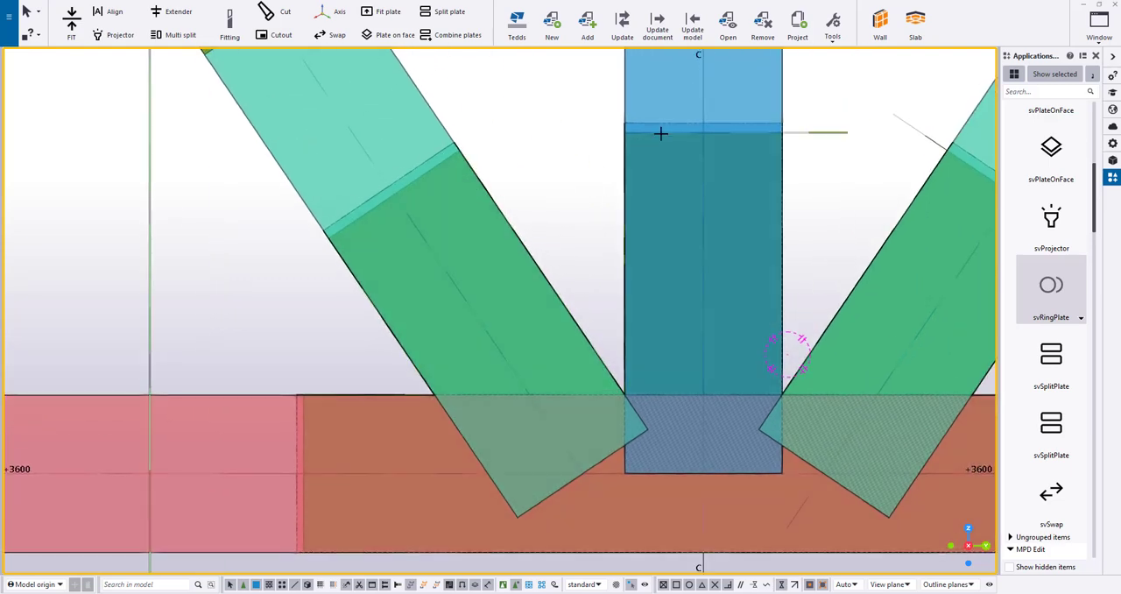
middle_drag(661, 133, 545, 124)
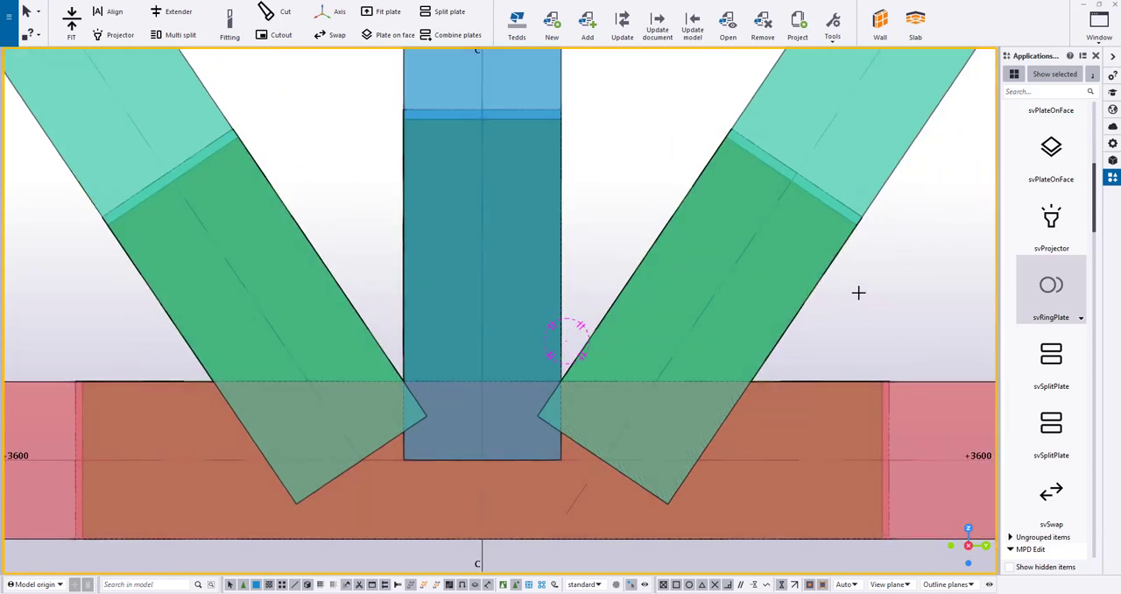
scroll(858, 291, down, 1)
click(832, 216)
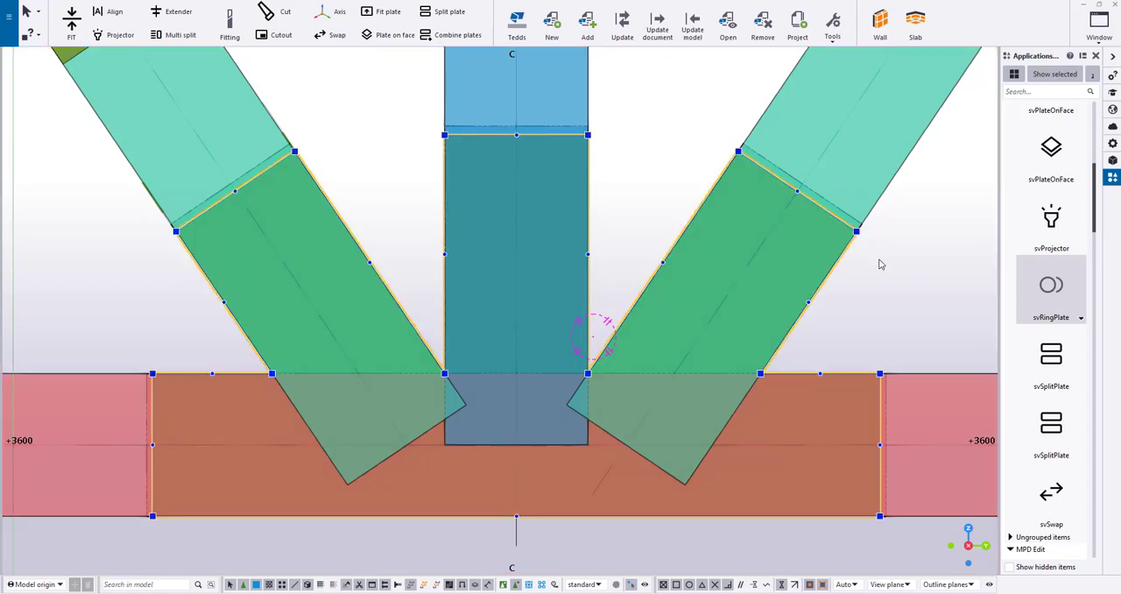
mouse_move(880, 263)
ctrl+middle_down()
mouse_move(907, 246)
mouse_move(900, 260)
ctrl+middle_up()
key(Escape)
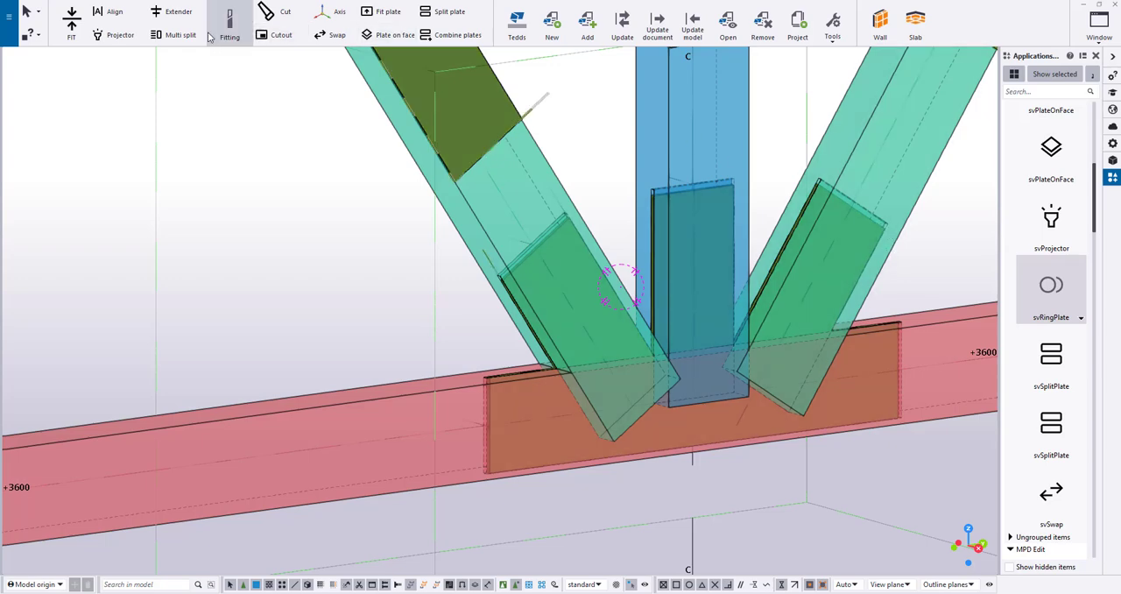
Cut the lower ends of the left diagonal, centre post and right diagonal flush with the bottom chord's upper edge
click(275, 12)
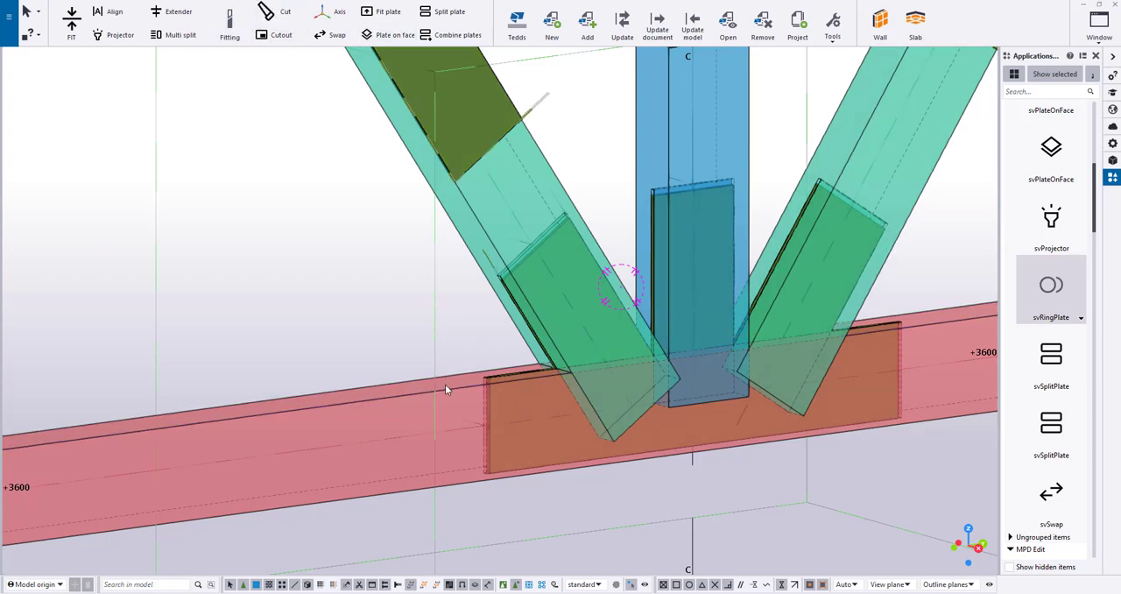
click(495, 250)
click(638, 150)
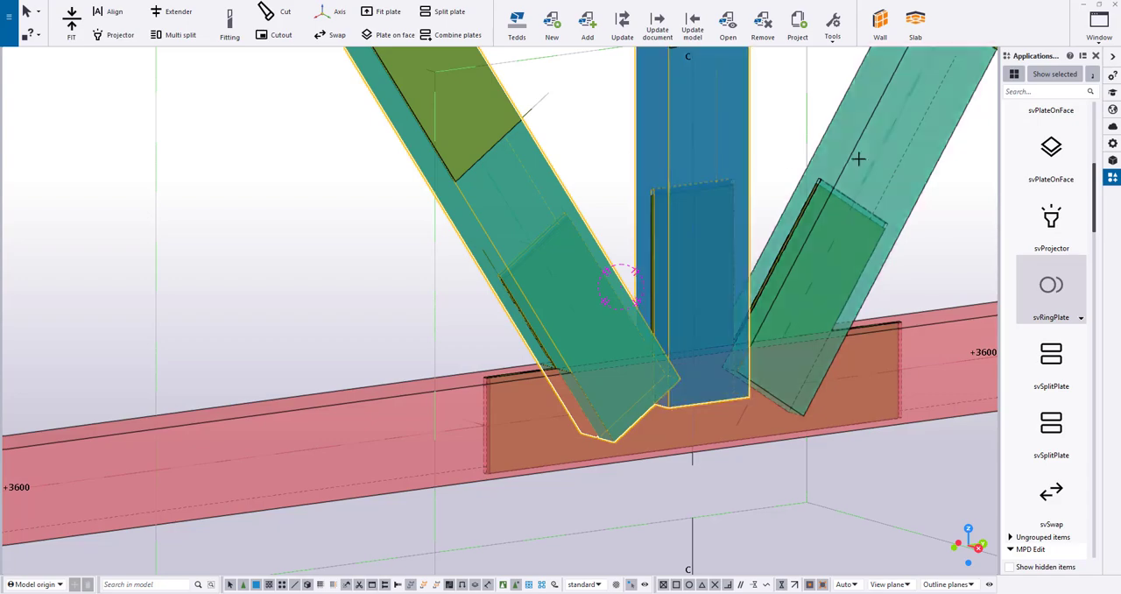
click(859, 158)
middle_click(805, 145)
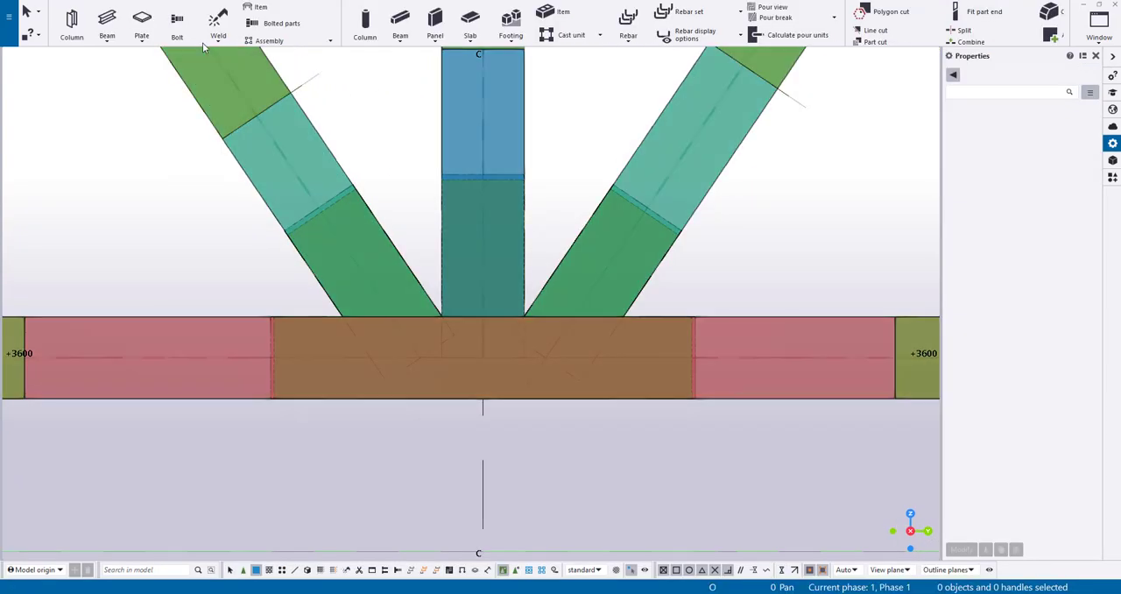
Bolt the left diagonal to the connection plate with a 2*100 by 2*80 array, centred 60 mm from the plate's upper end
click(177, 24)
scroll(362, 155, up, 3)
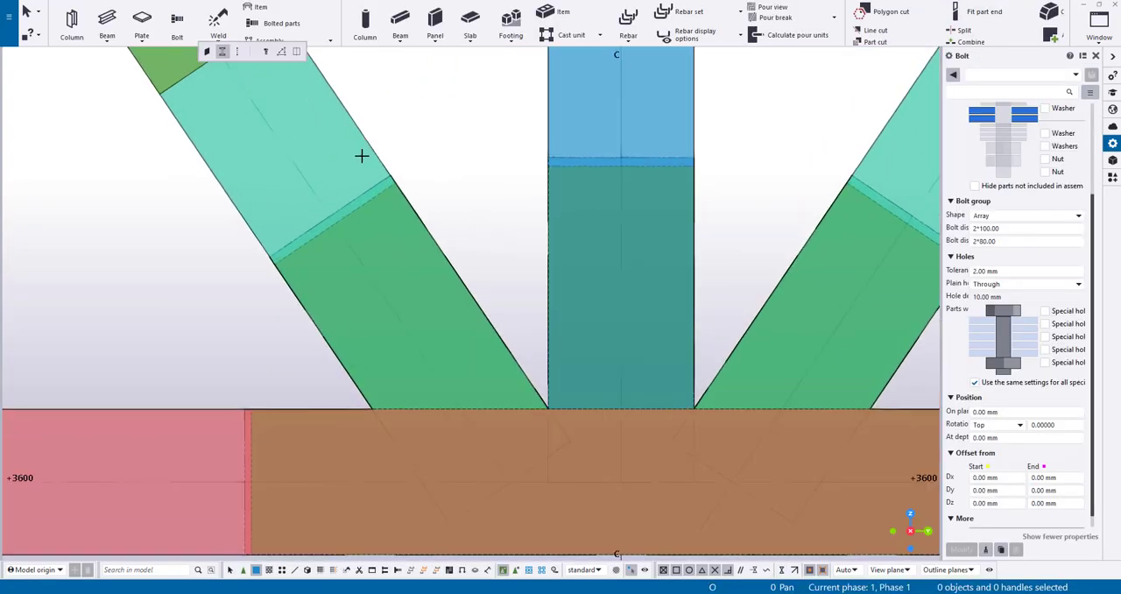
click(365, 146)
click(376, 196)
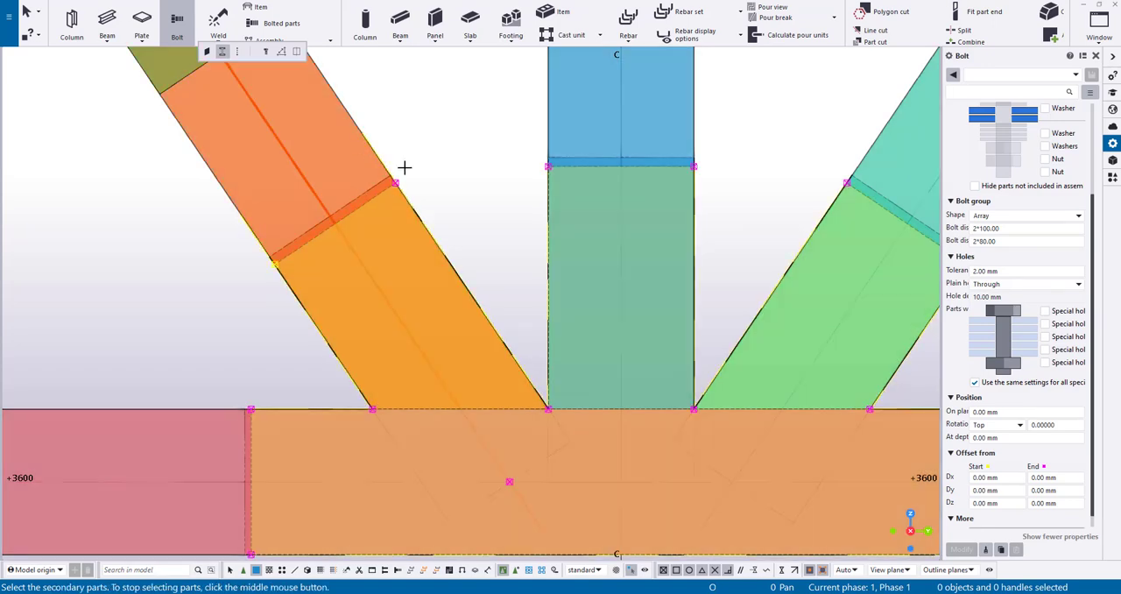
middle_click(403, 168)
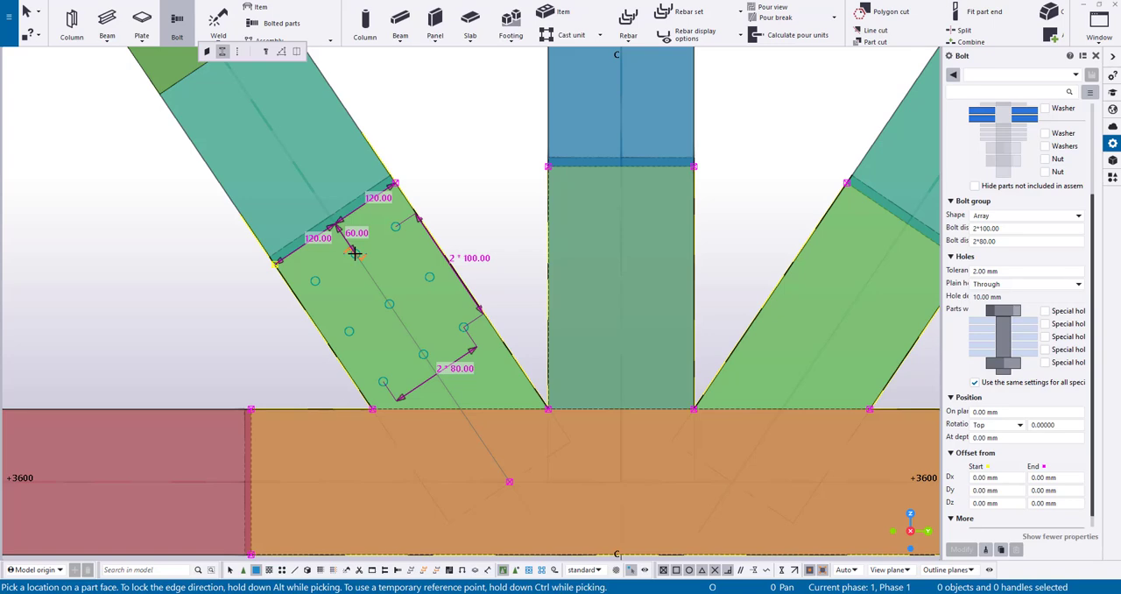
click(353, 253)
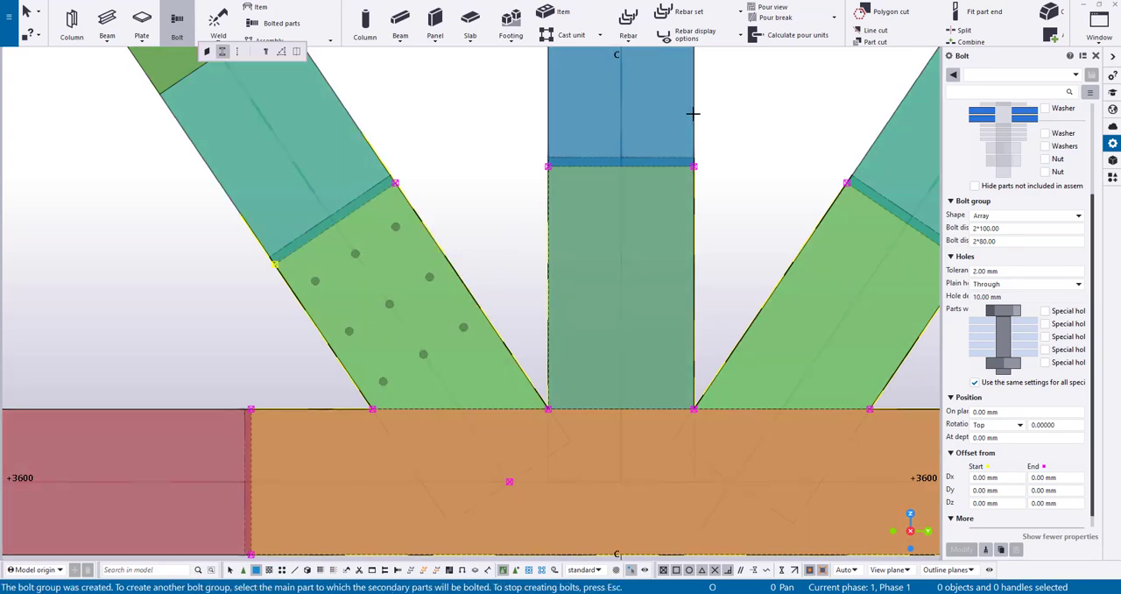
Bolt the centre post to the connection plate with a 2*100 by 2*80 array centred across the post's width
click(692, 111)
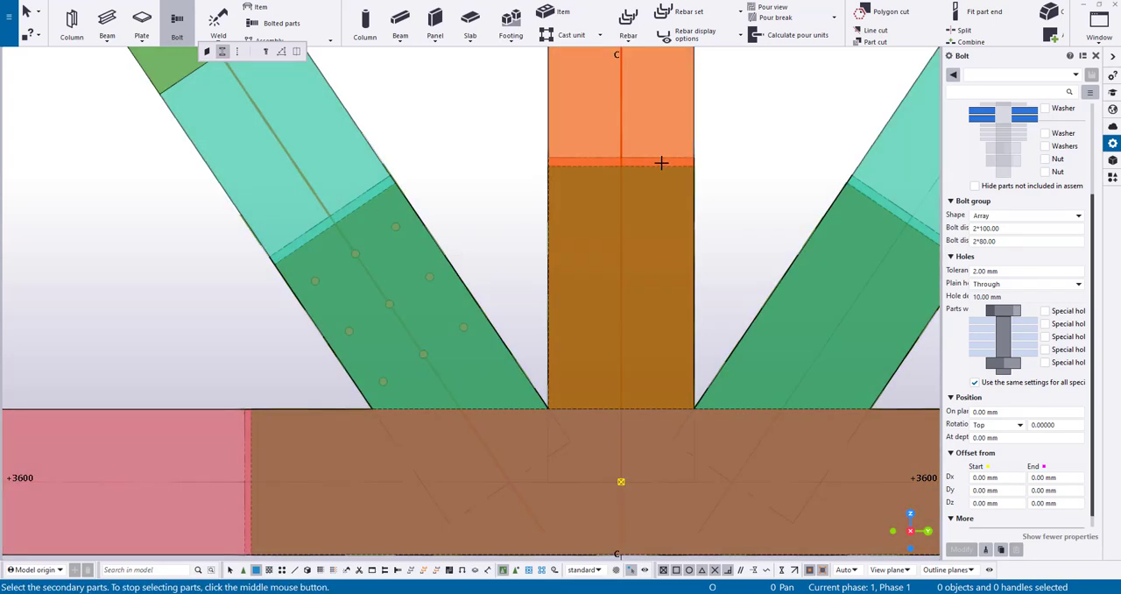
click(647, 183)
middle_click(640, 185)
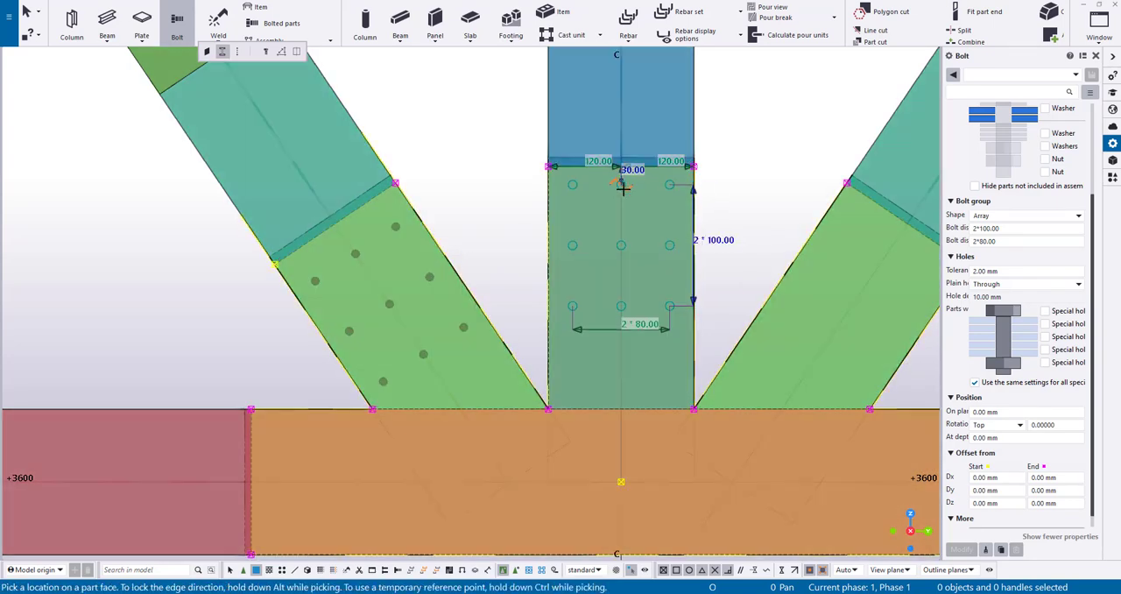
click(620, 206)
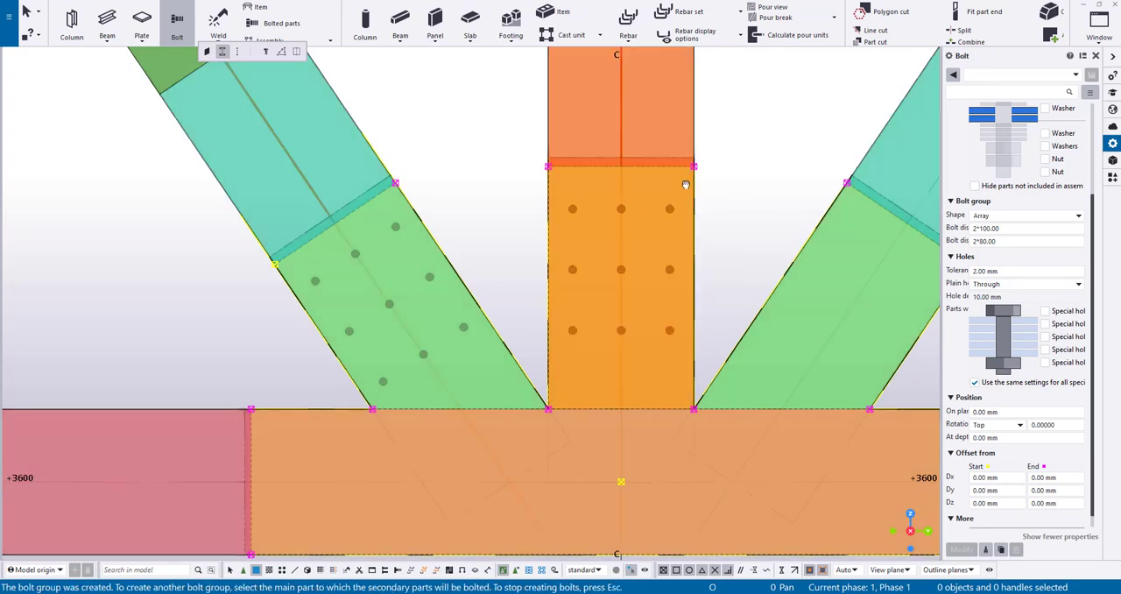
Bolt the right diagonal to the connection plate with a 2*100 by 2*80 array, centred 70 mm from the plate's upper end
middle_drag(621, 206, 406, 188)
click(645, 172)
click(644, 173)
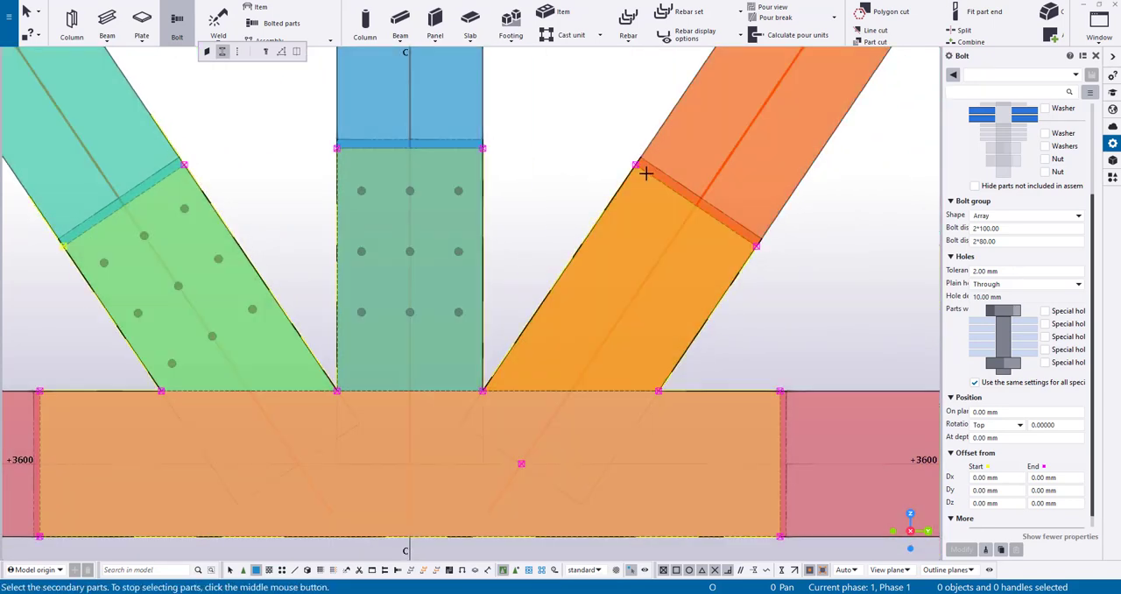
middle_click(648, 200)
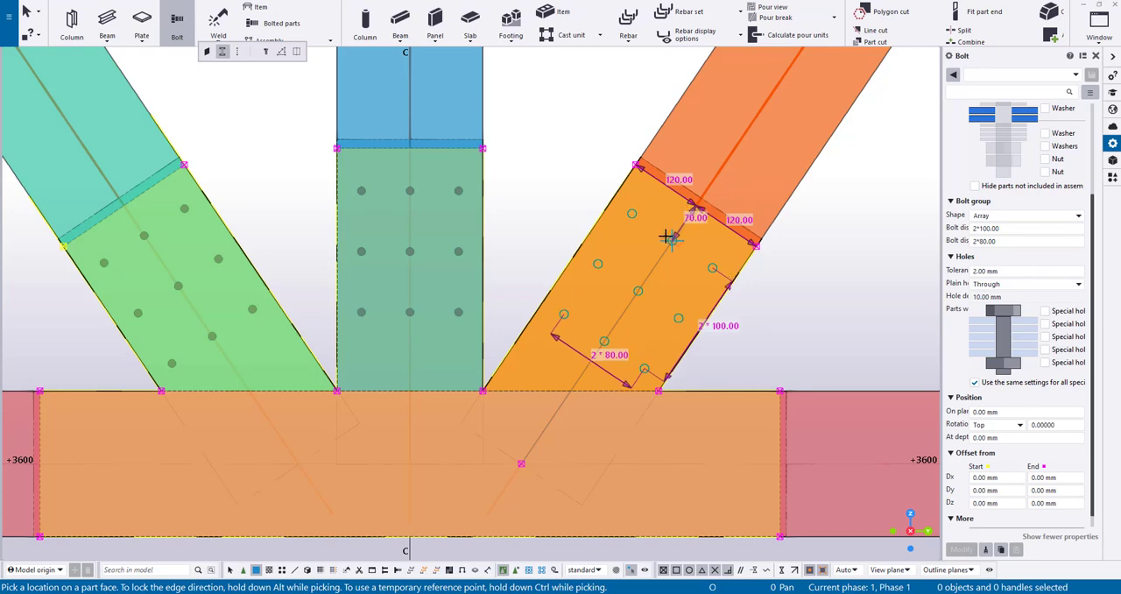
click(669, 235)
Bolt the bottom chord to the connection plate with a 2*100 by 2*80 array on the chord's axis, 530 mm from the plate's left end
middle_drag(794, 268, 794, 212)
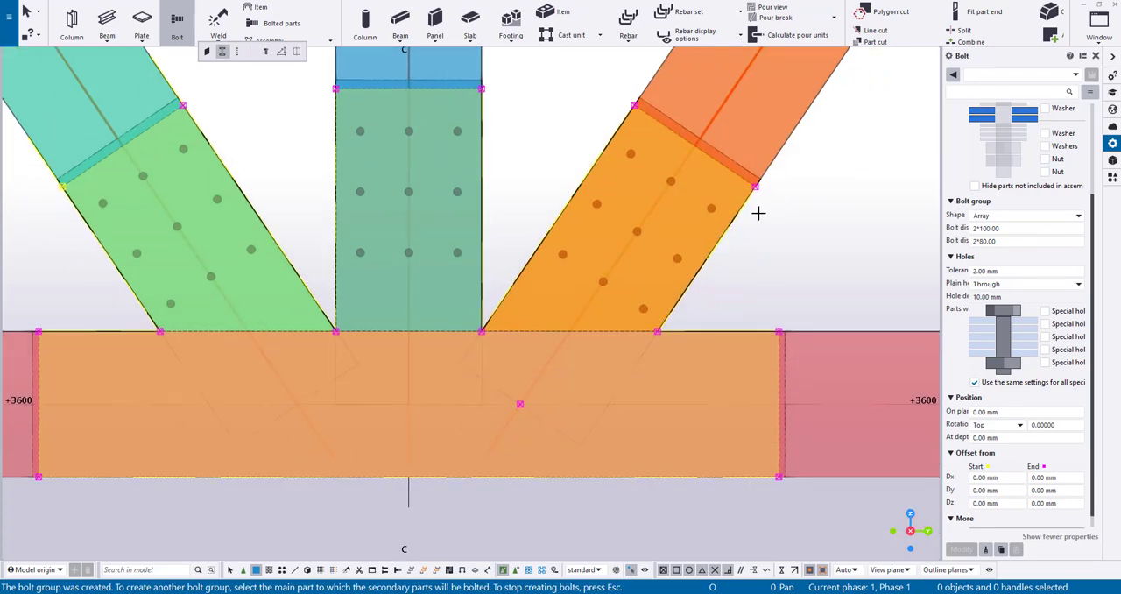
middle_drag(803, 142, 851, 50)
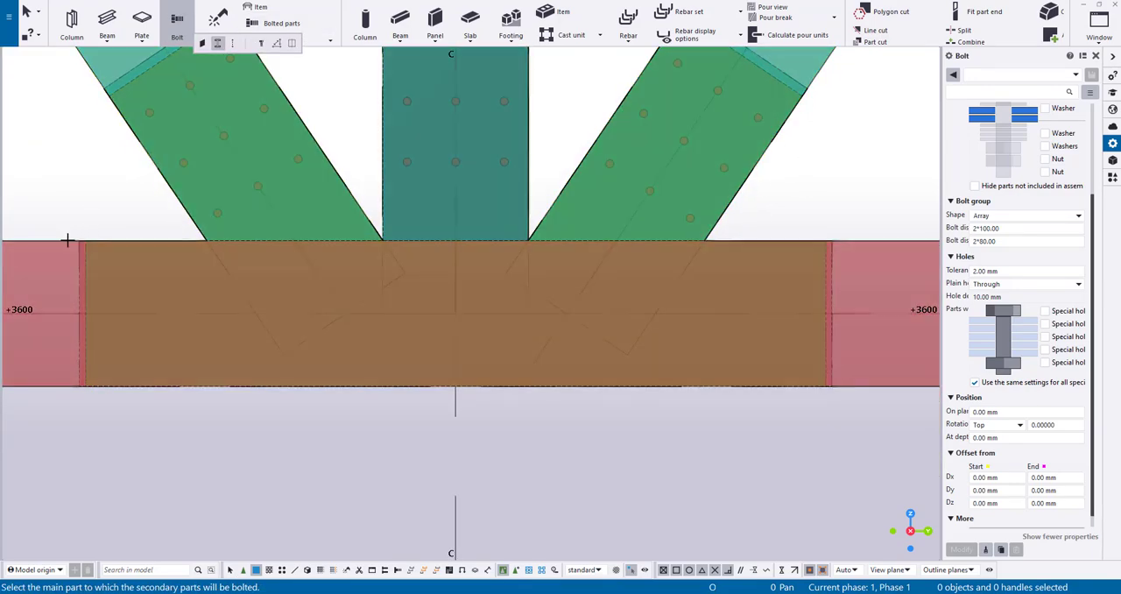
click(85, 253)
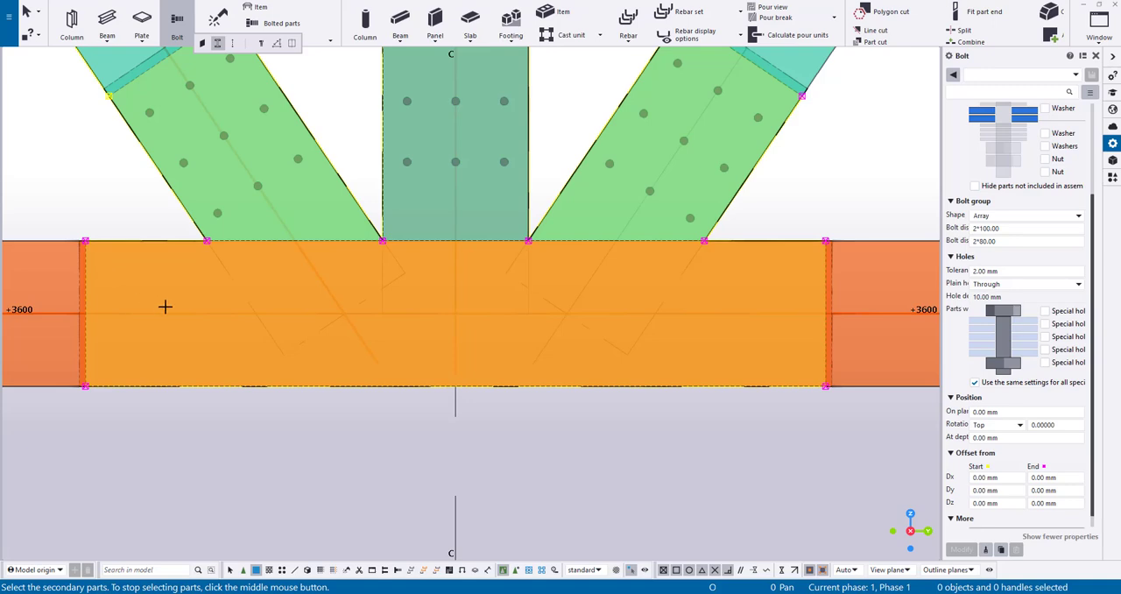
middle_click(251, 313)
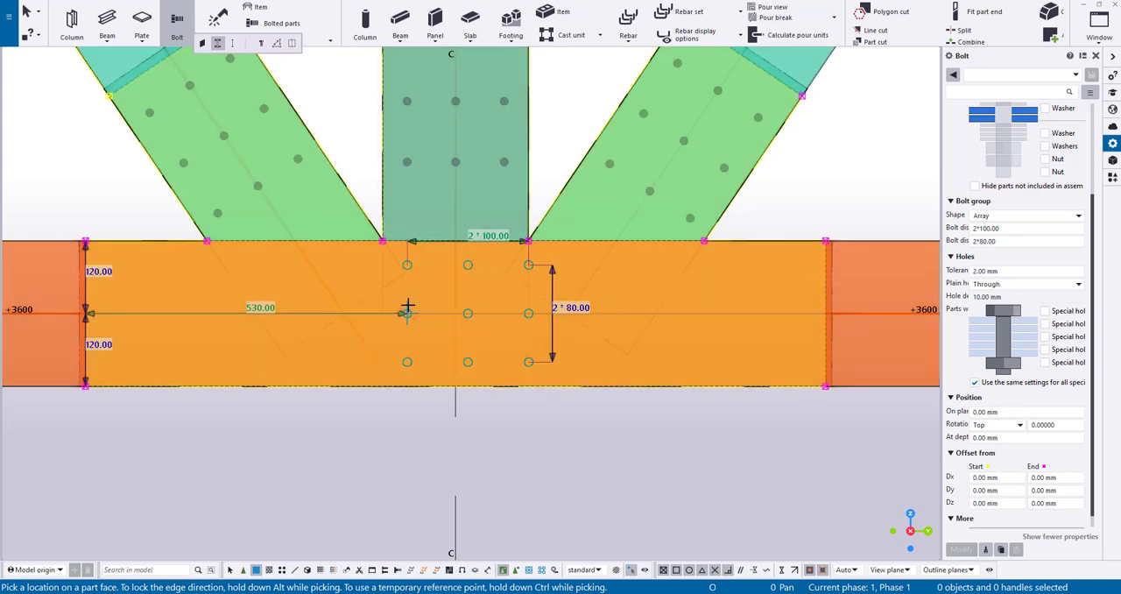
click(408, 311)
key(Escape)
Move the bottom chord's bolt group so its start point lies on the centre post's axis
click(469, 313)
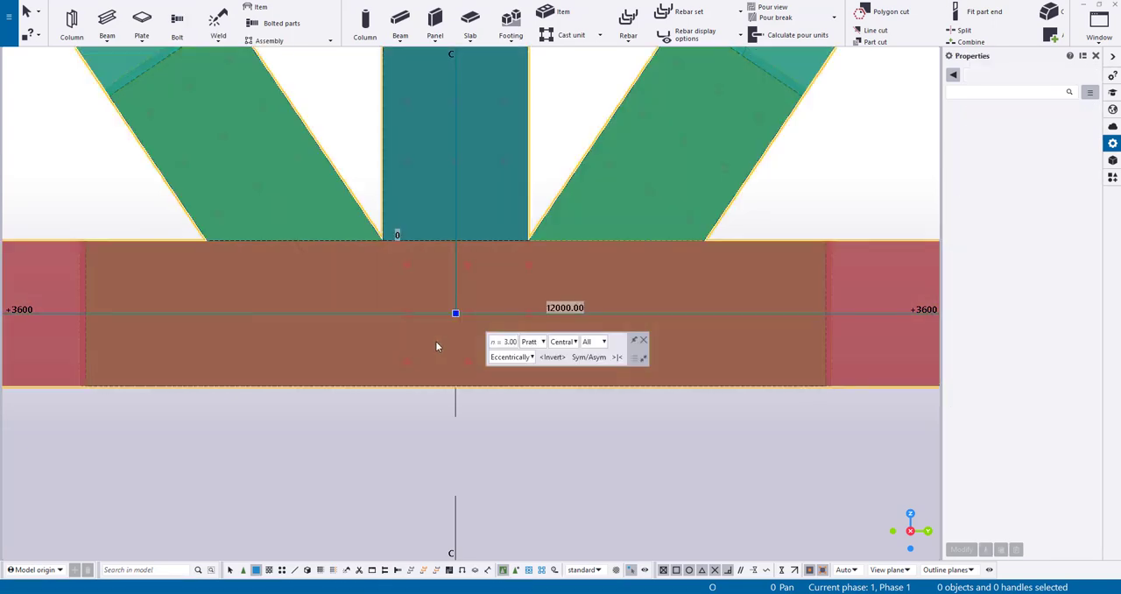
key(Escape)
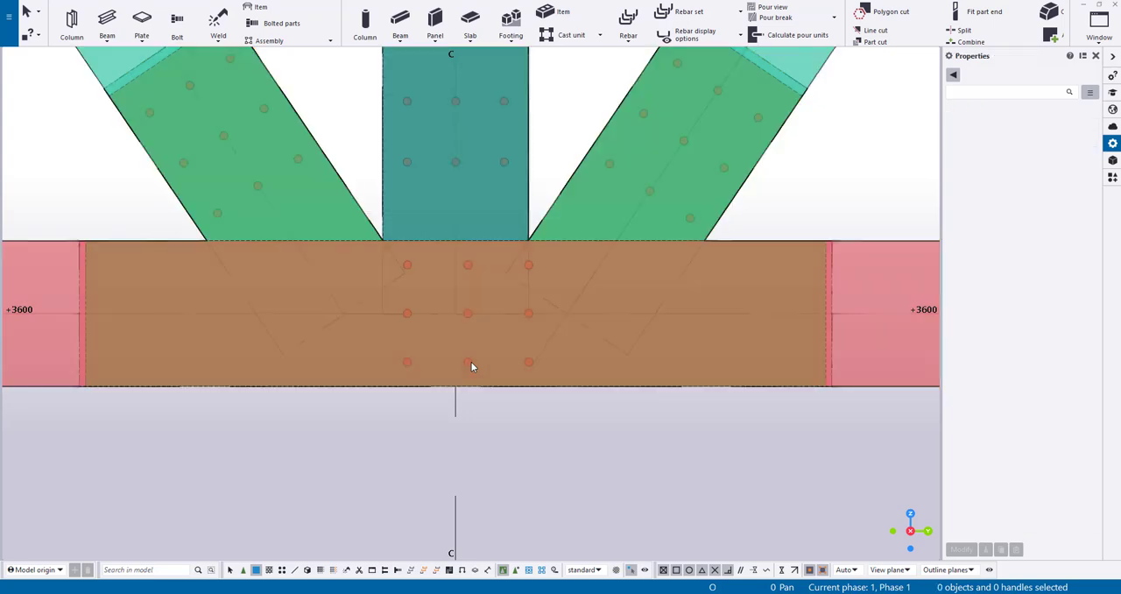
click(467, 364)
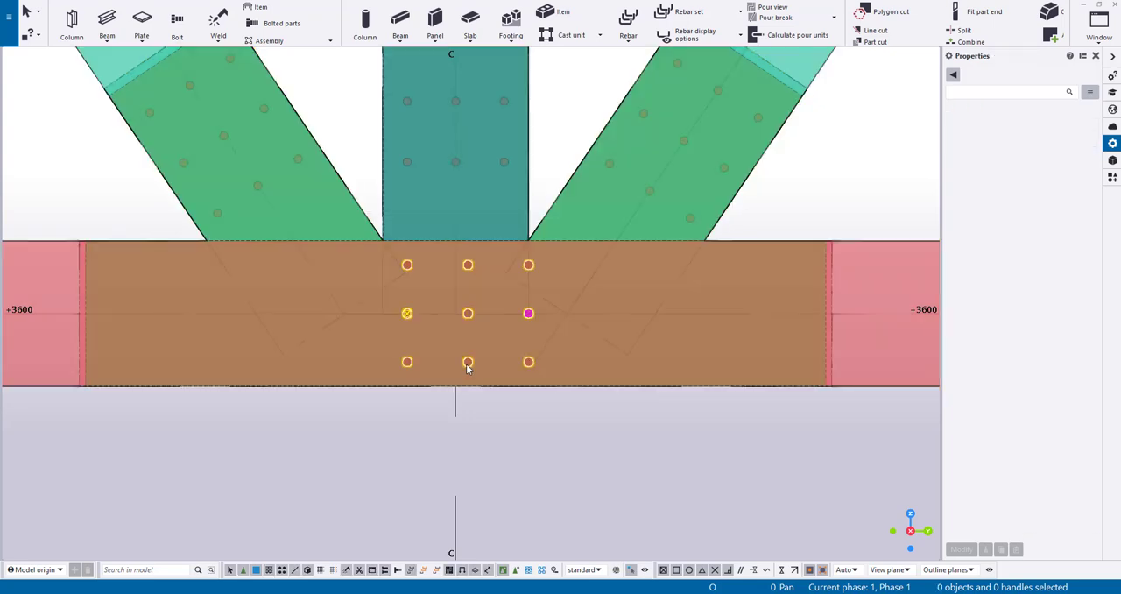
right_click(443, 349)
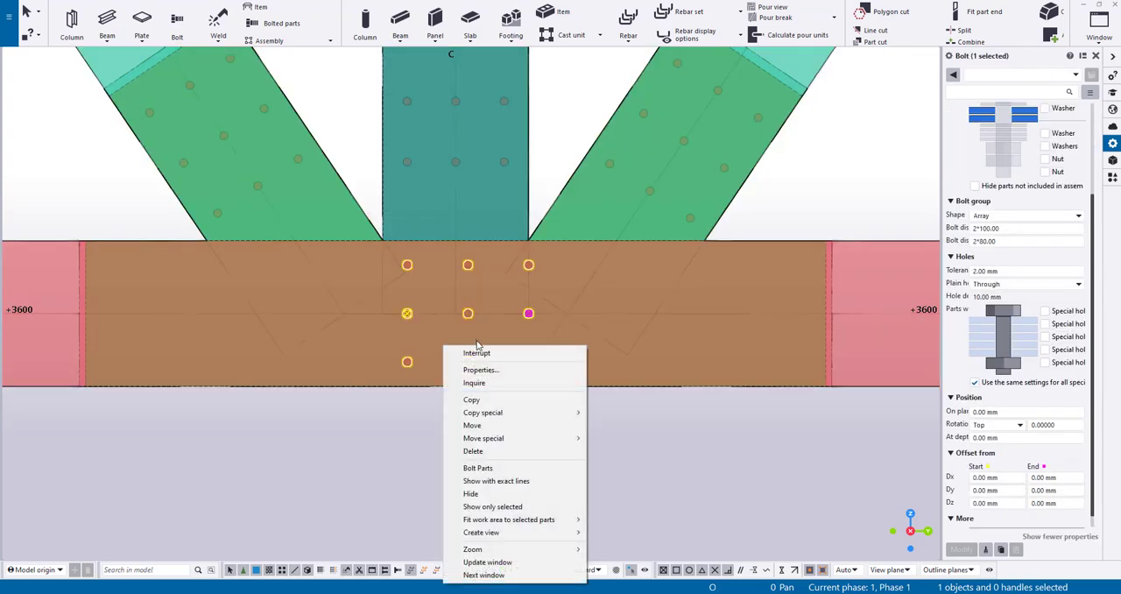
click(473, 425)
click(407, 312)
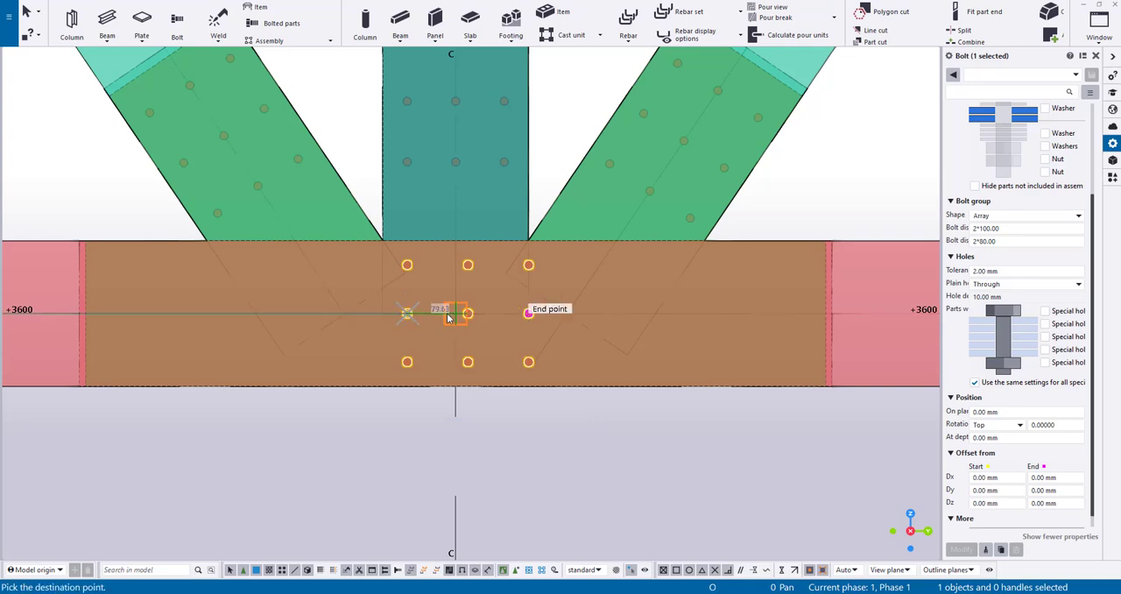
click(450, 316)
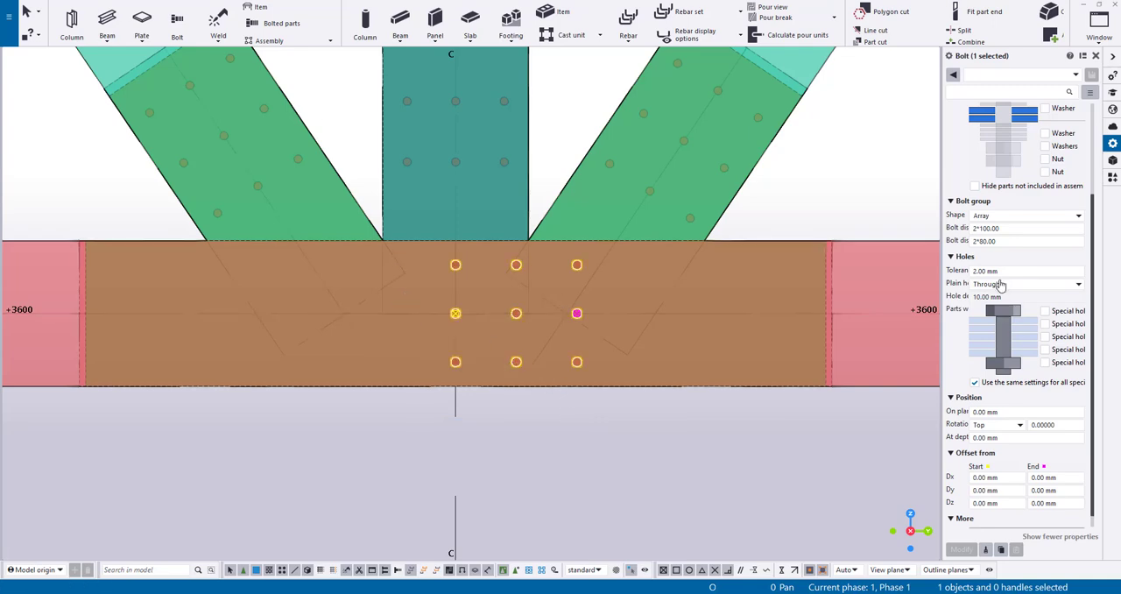
Set the chord bolt group's lengthwise spacing to 6*150 and its start Dx offset to -450 mm
key(BackSpace)
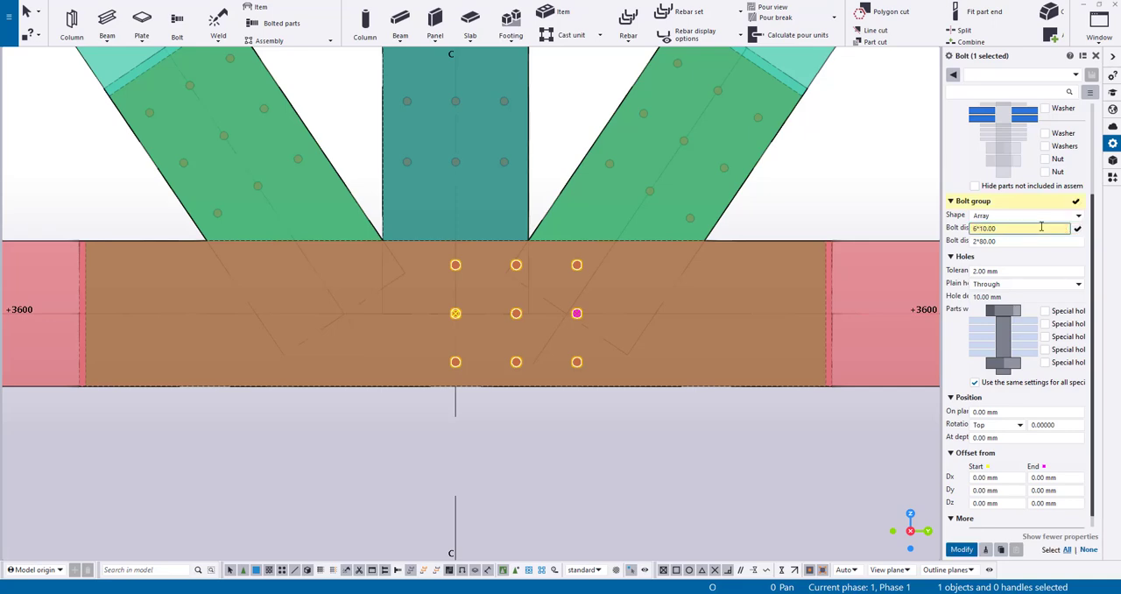
key(Return)
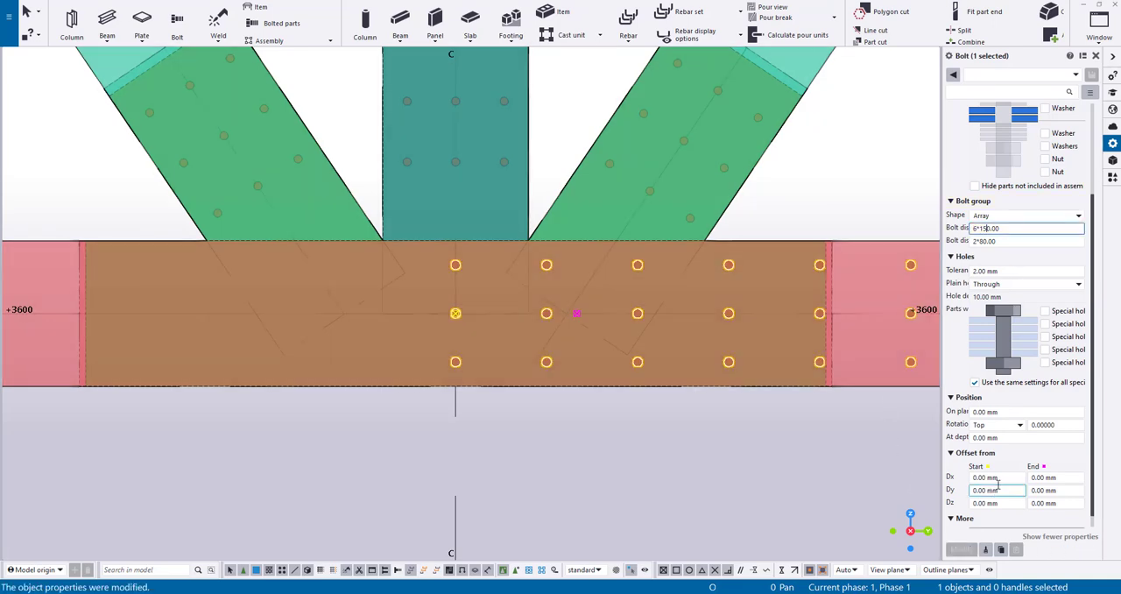
drag(1000, 479, 944, 474)
text(-450)
key(Return)
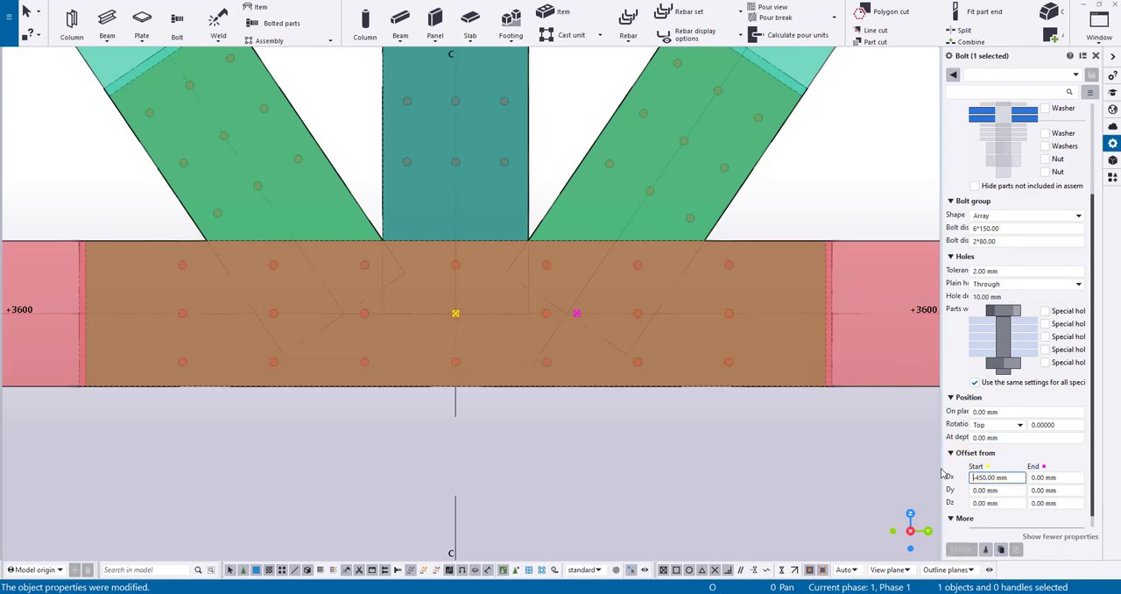
click(676, 476)
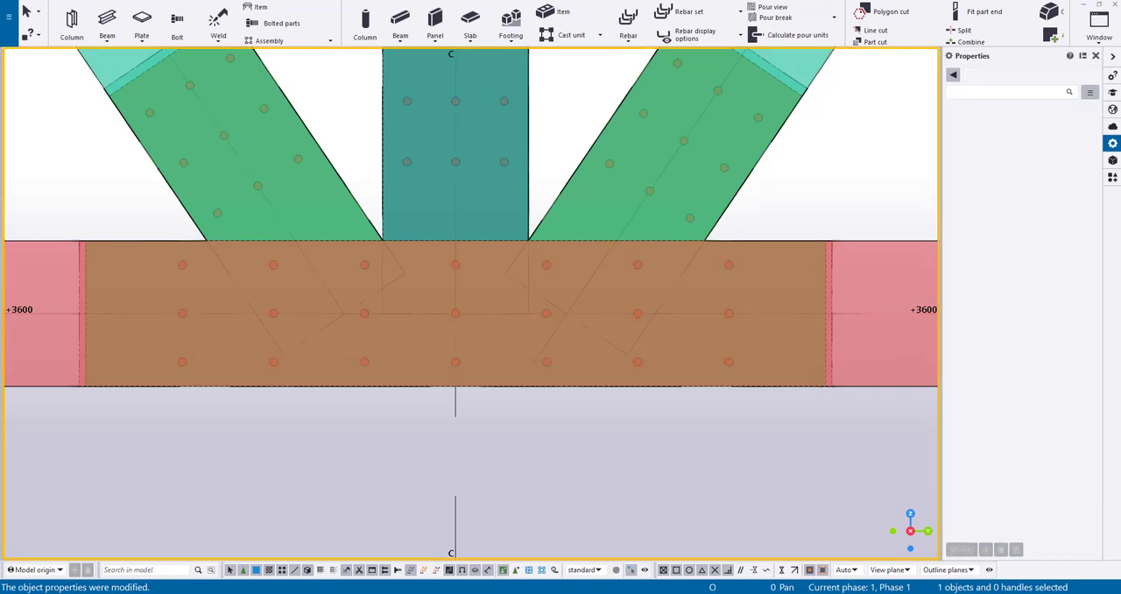
Set the crosswise bolt spacing of all four bolt groups to 2*60
click(179, 268)
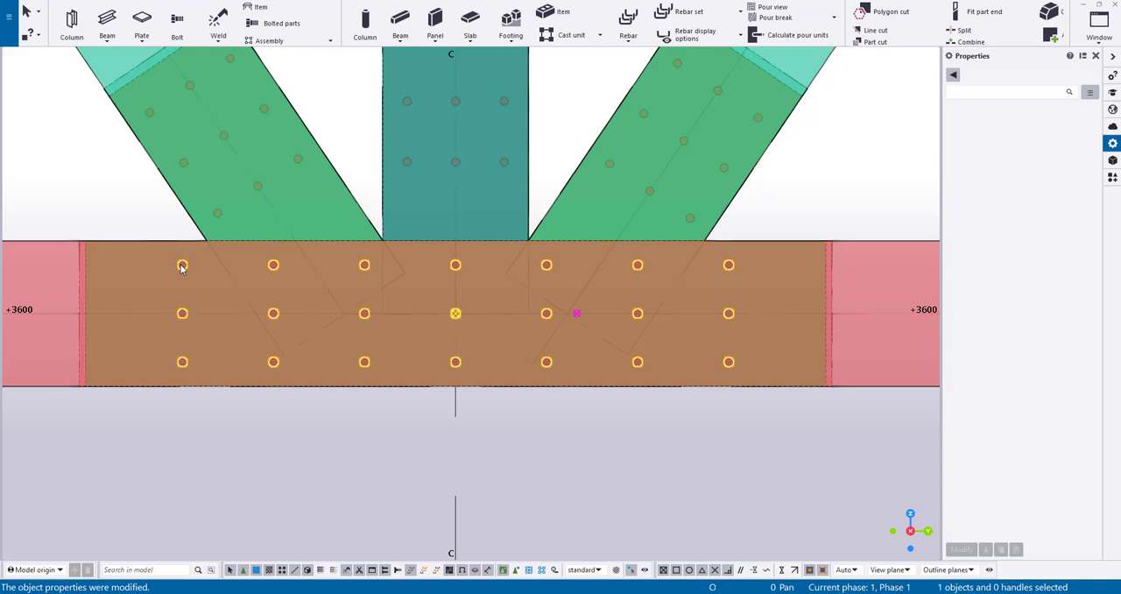
ctrl+click(218, 218)
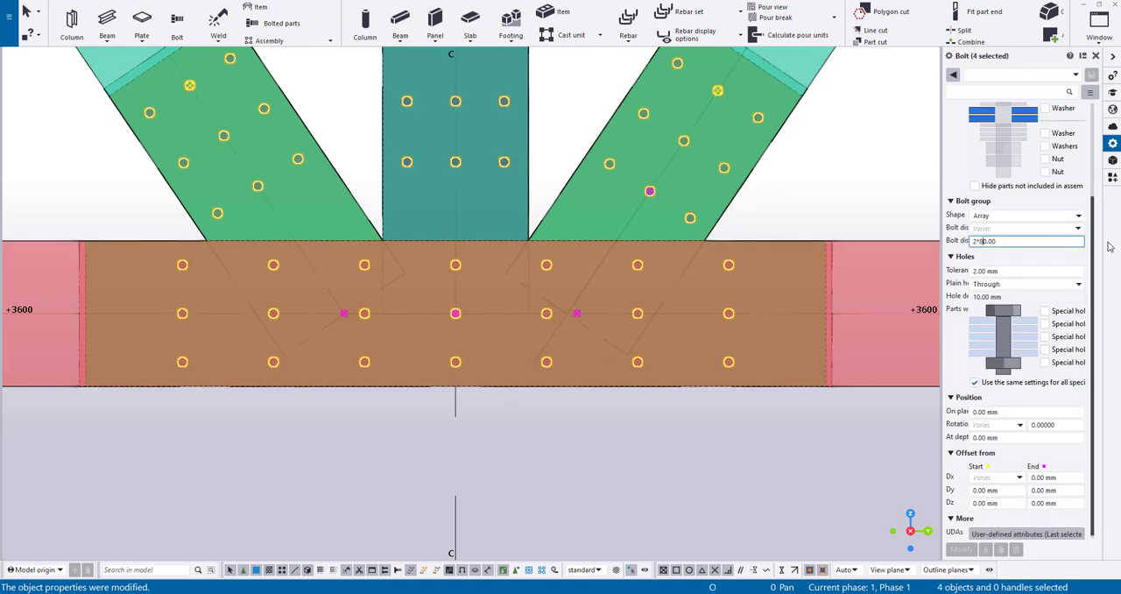
key(BackSpace)
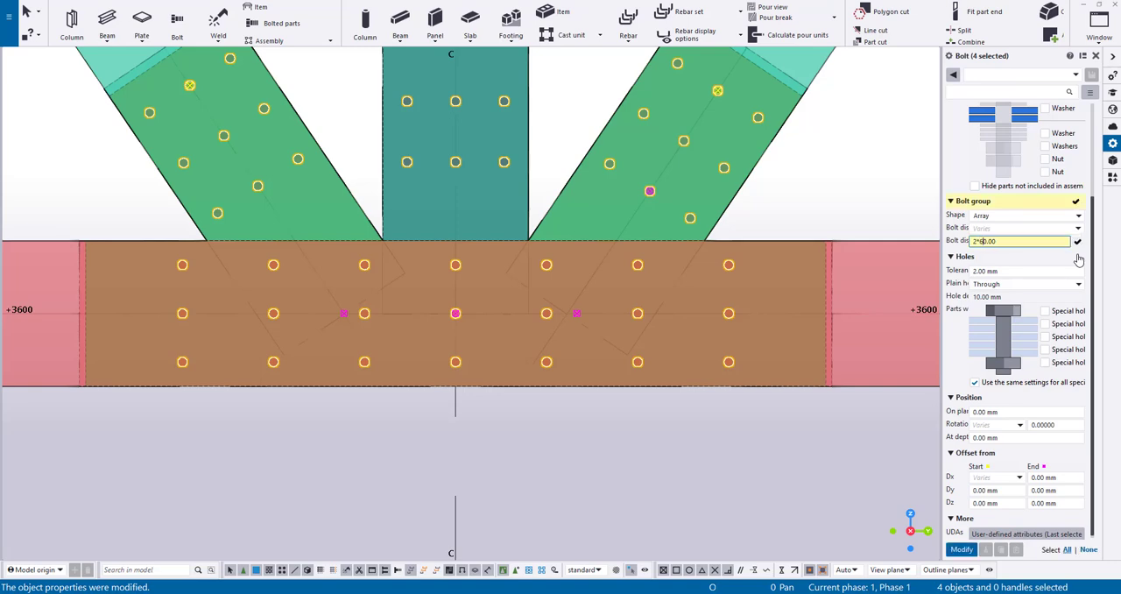
key(Return)
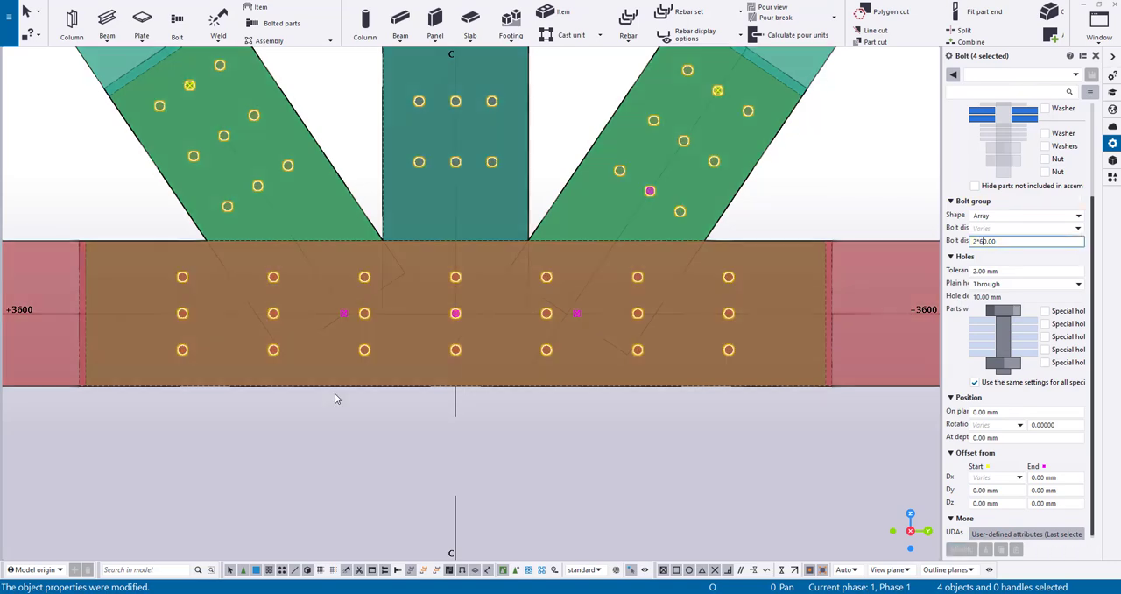
Shorten the connection plate's bottom chord portion at both its left and right ends
middle_drag(335, 393, 406, 398)
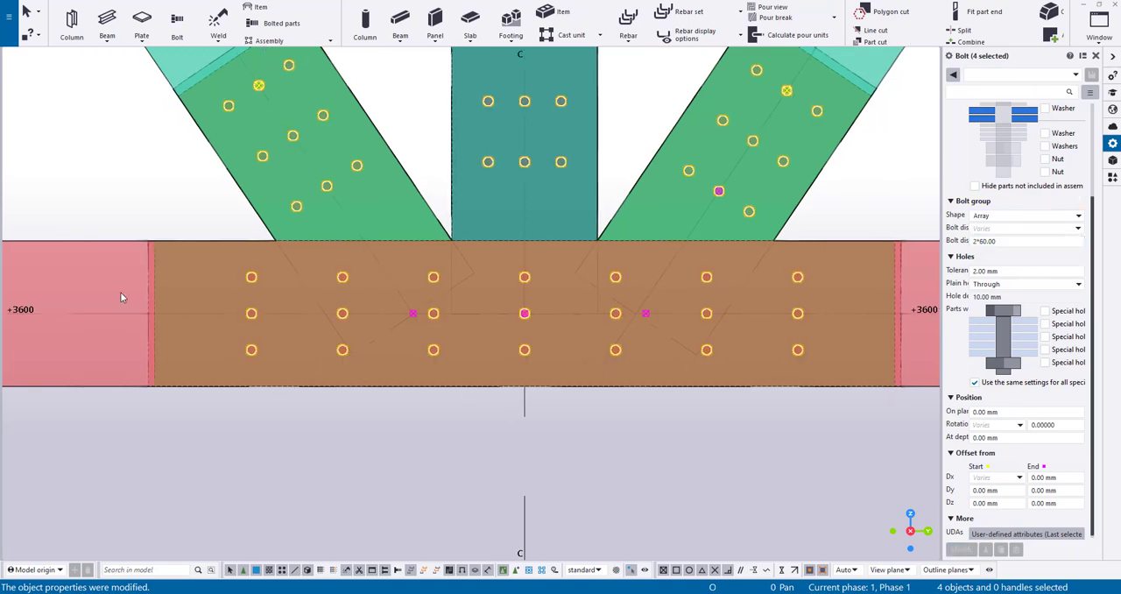
click(157, 295)
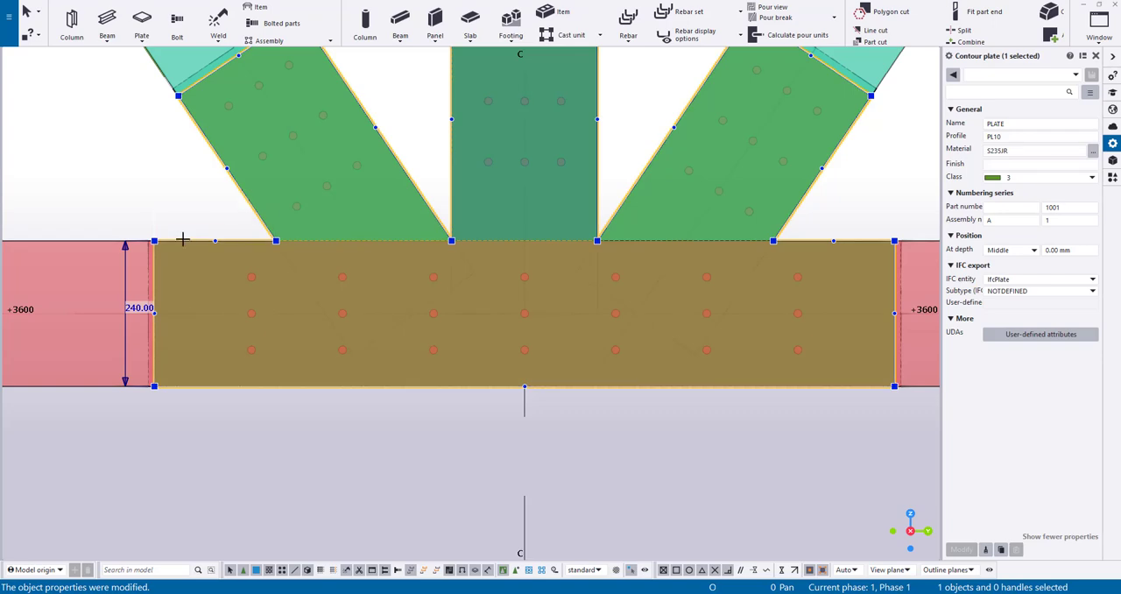
drag(159, 212, 214, 211)
middle_drag(724, 330, 505, 318)
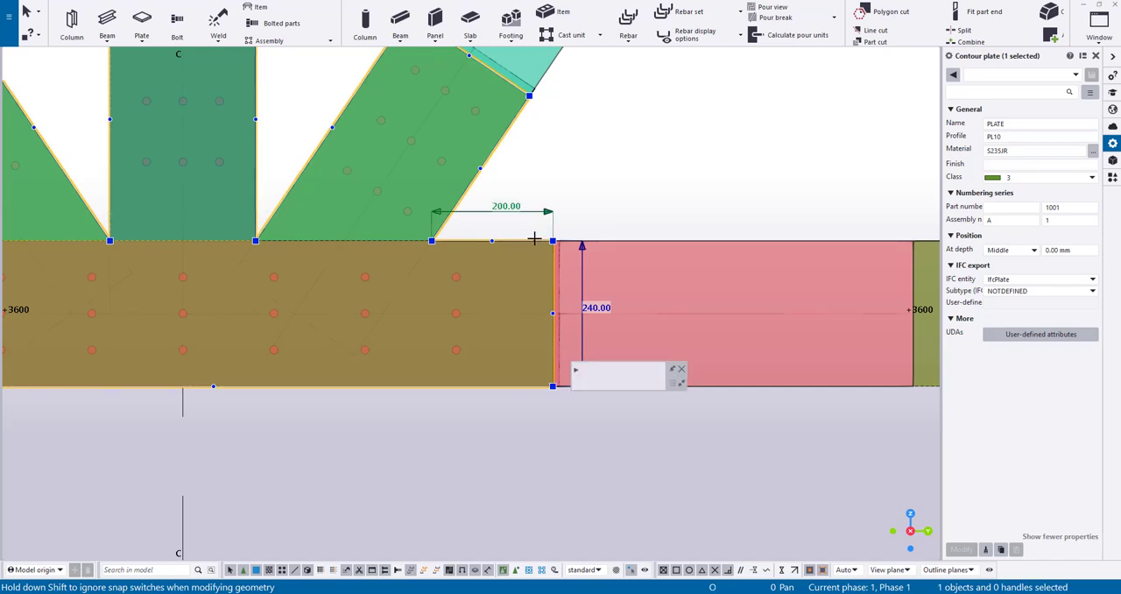
drag(546, 211, 492, 211)
Shorten the bottom chord's pocket cut at both ends to follow the plate, keeping a small clearance
click(559, 275)
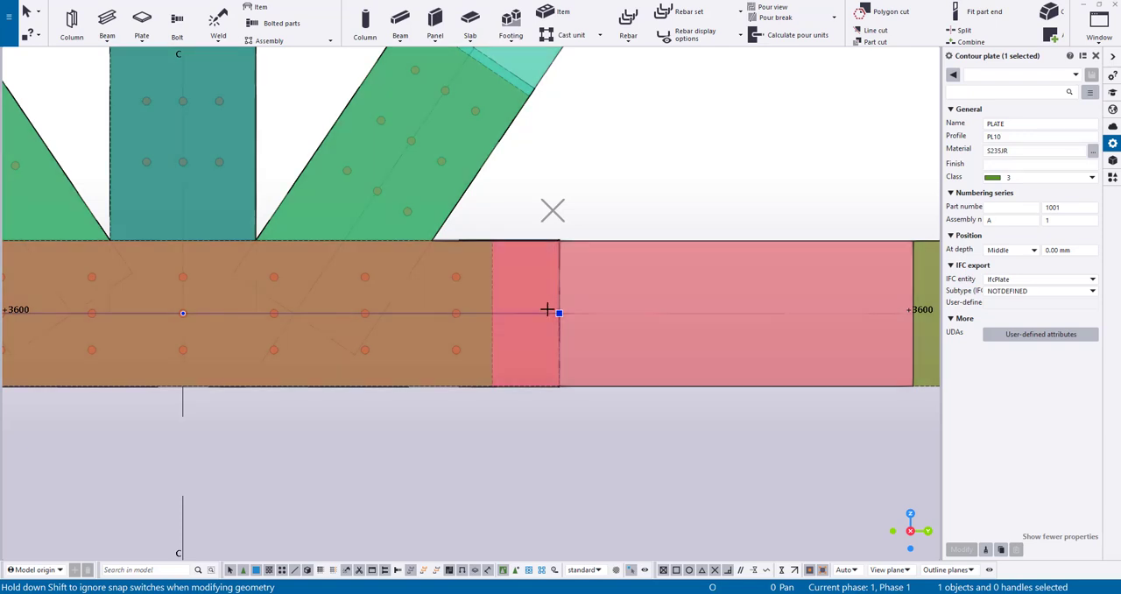
drag(552, 428, 500, 429)
middle_drag(69, 471, 721, 365)
mouse_move(474, 208)
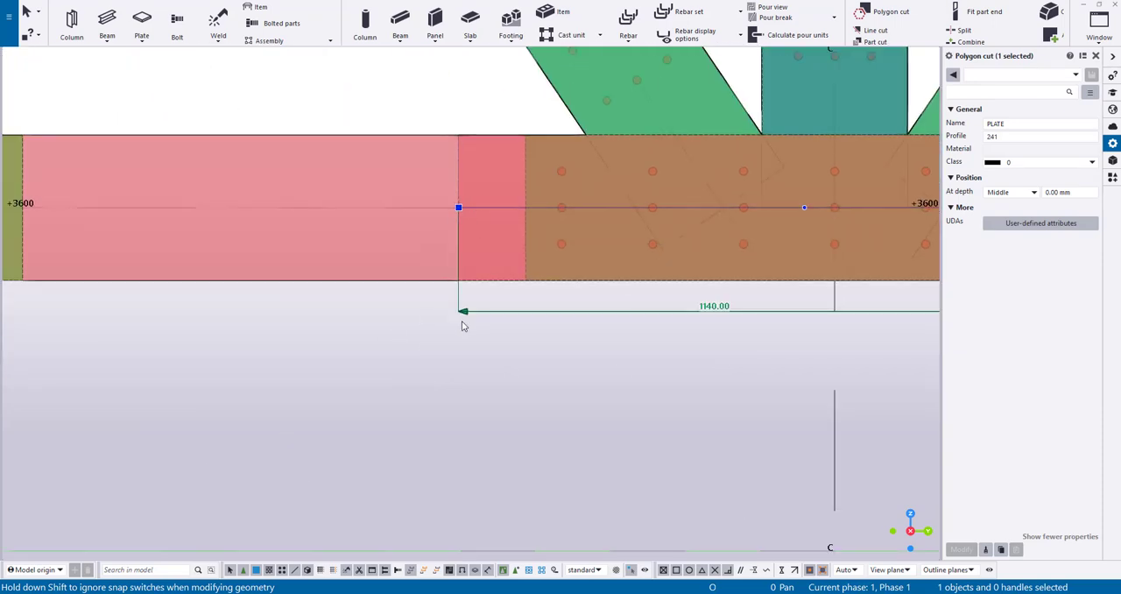
drag(463, 312, 517, 310)
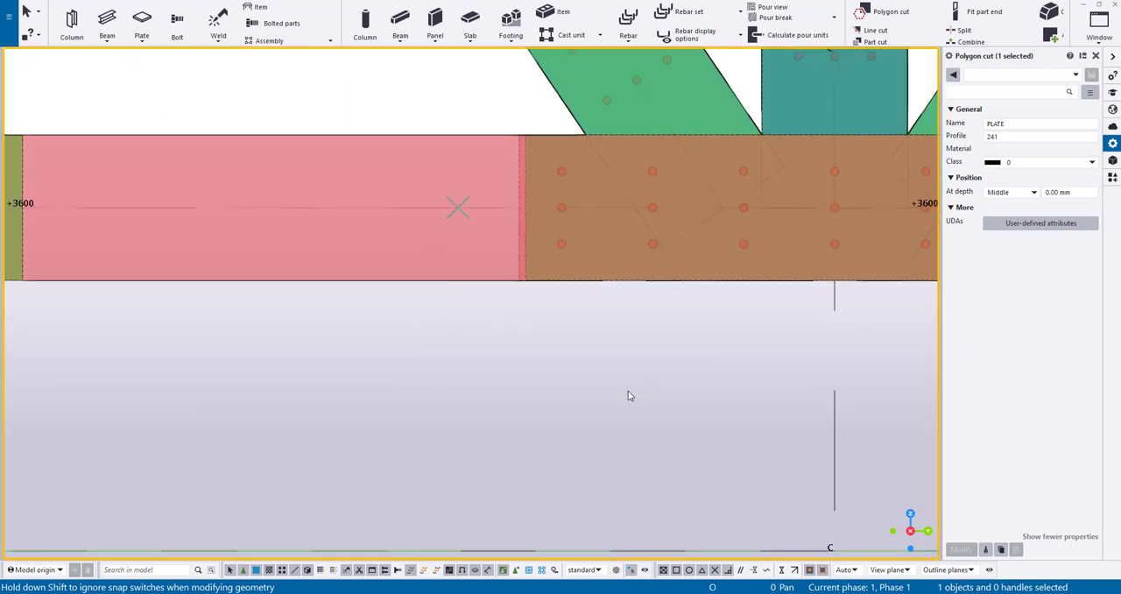
scroll(628, 391, down, 2)
middle_drag(628, 392, 266, 385)
scroll(265, 386, up, 1)
scroll(122, 239, down, 2)
middle_drag(121, 238, 446, 349)
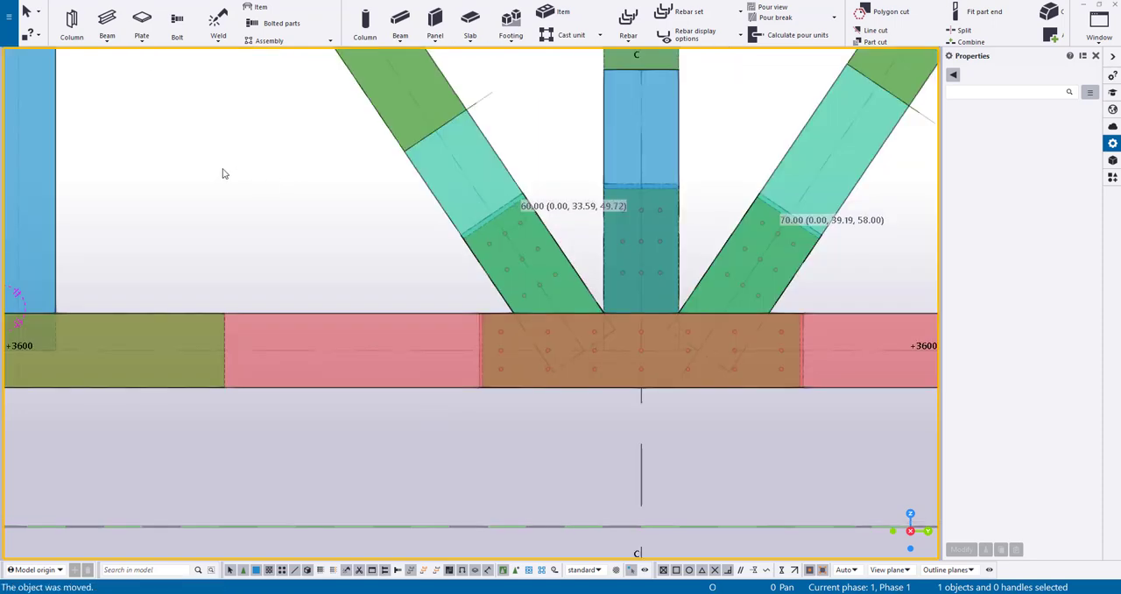
Create plates on the faces of the bottom chord, vertical and diagonal meeting at the next node to the left
middle_drag(225, 172, 656, 216)
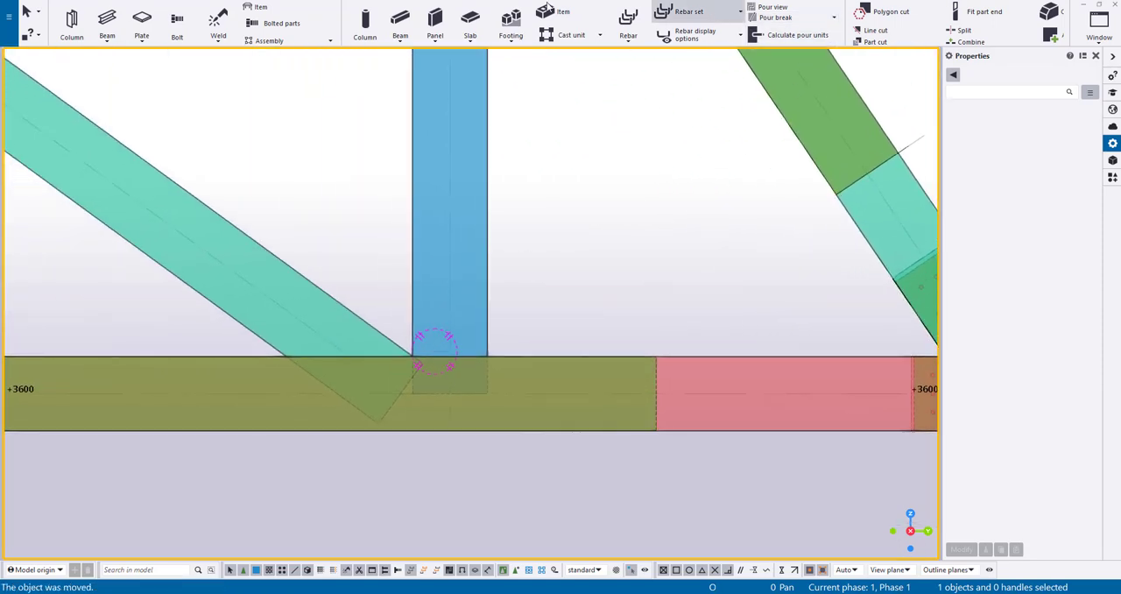
click(582, 2)
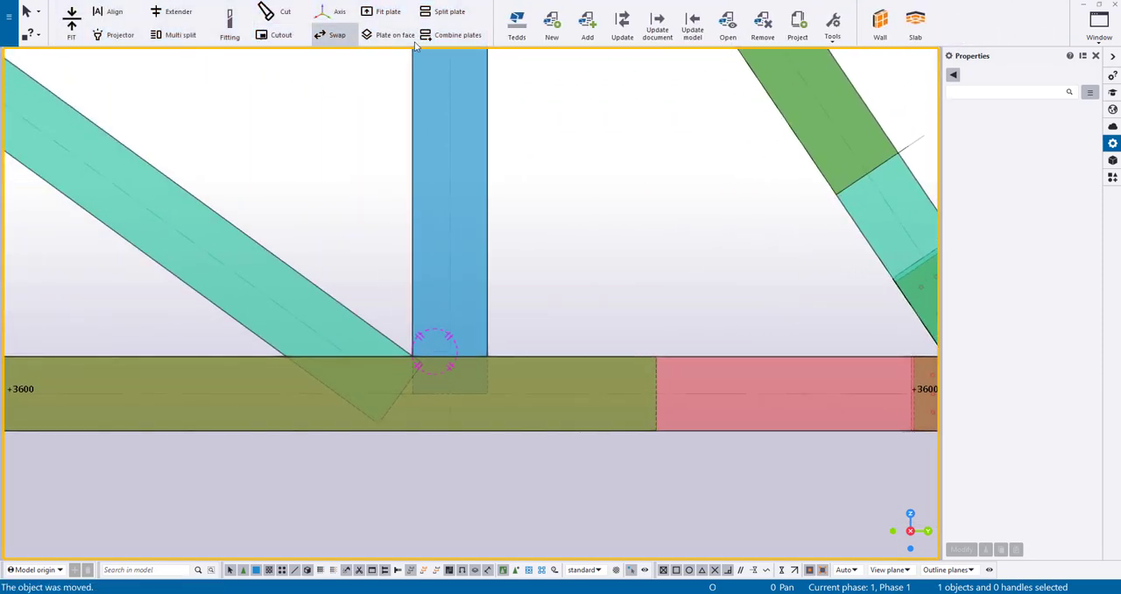
click(401, 35)
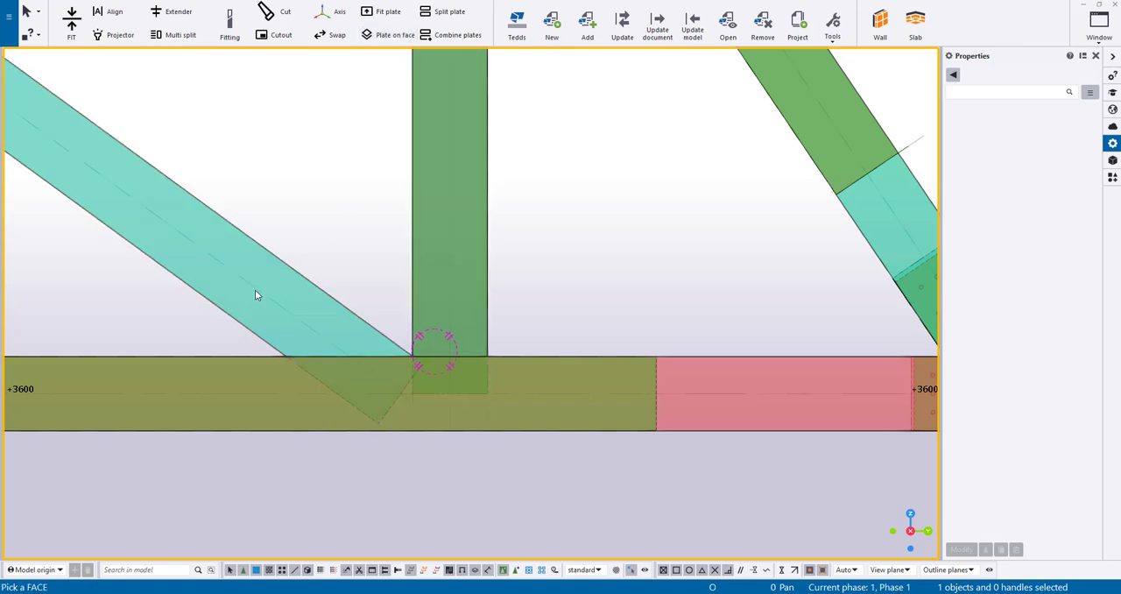
Split the chord plate 150 mm to the right of the vertical, and split the vertical's plate across its width above the chord
click(459, 40)
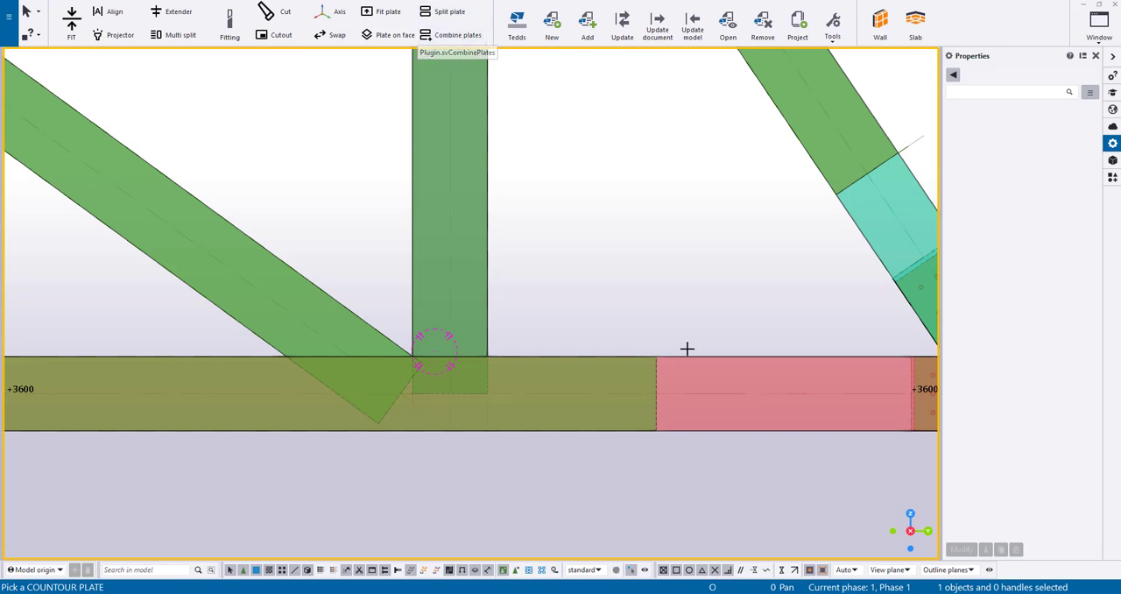
click(490, 356)
click(489, 354)
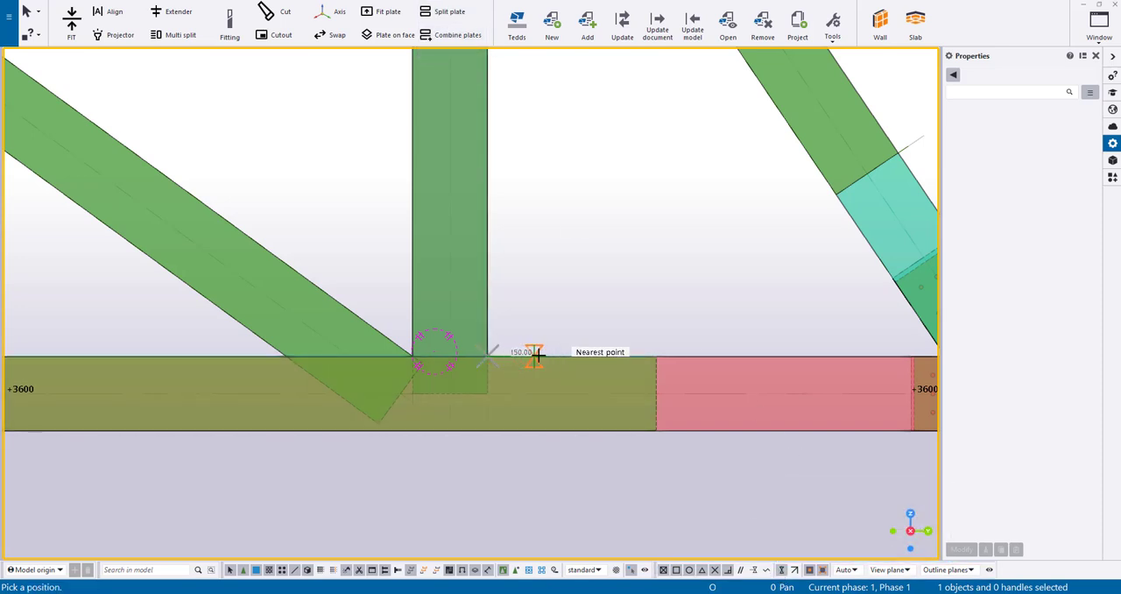
click(535, 354)
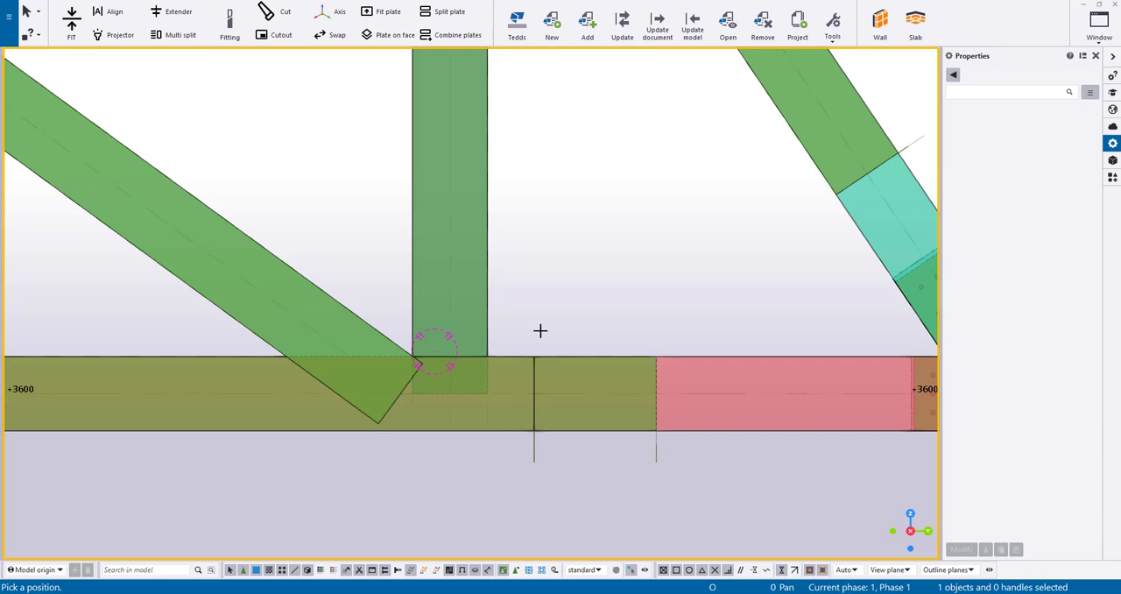
click(487, 333)
click(488, 354)
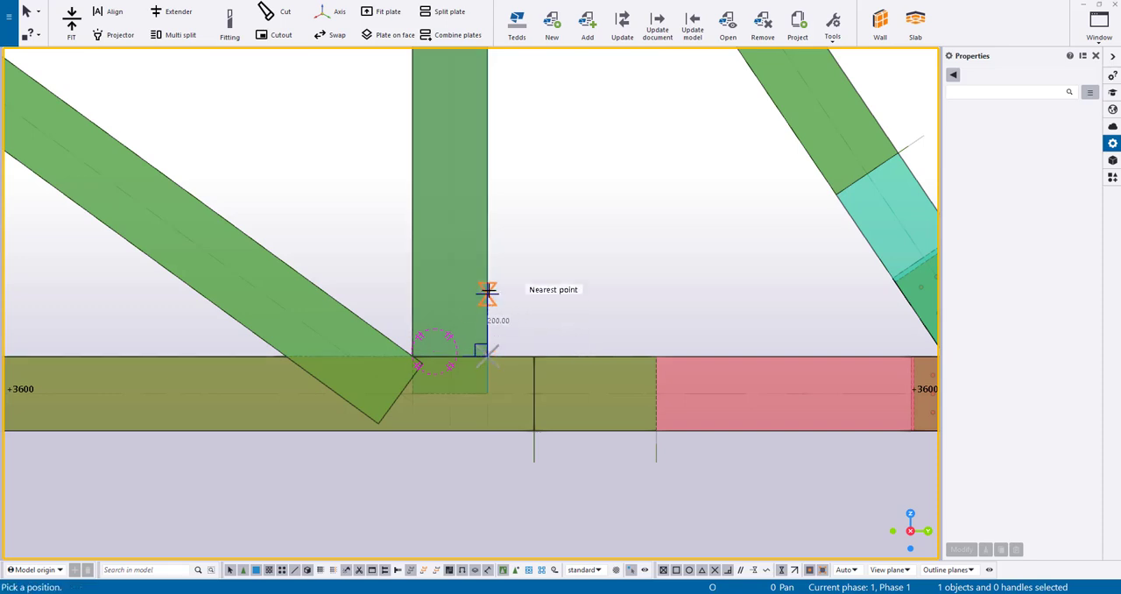
click(491, 230)
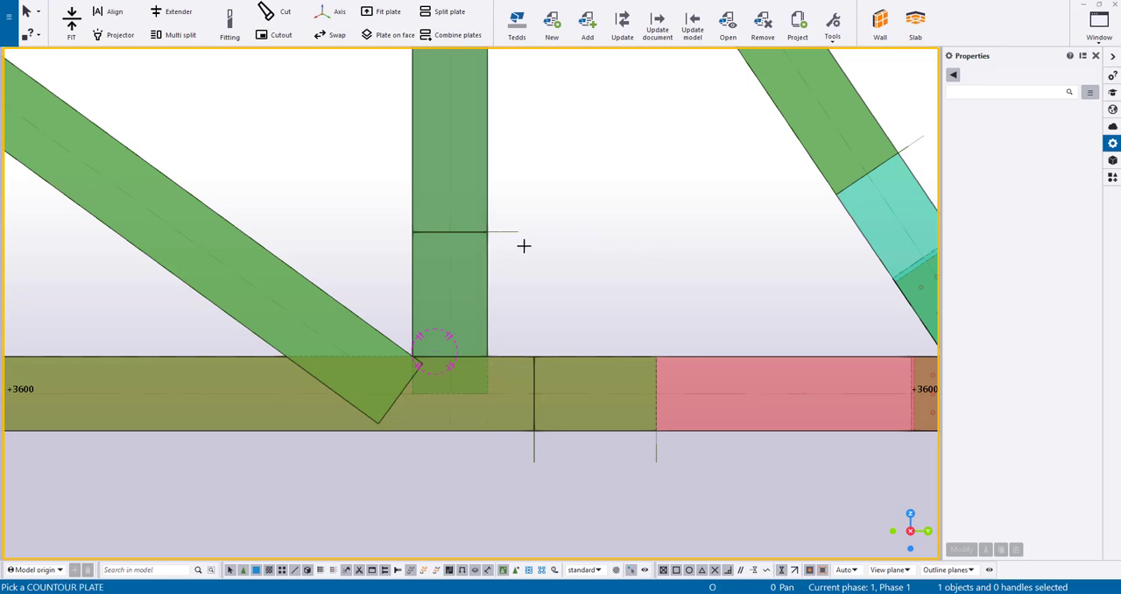
Split the diagonal's plate square across its width above the node, and split the chord plate just left of the diagonal
middle_drag(366, 290, 526, 295)
click(506, 317)
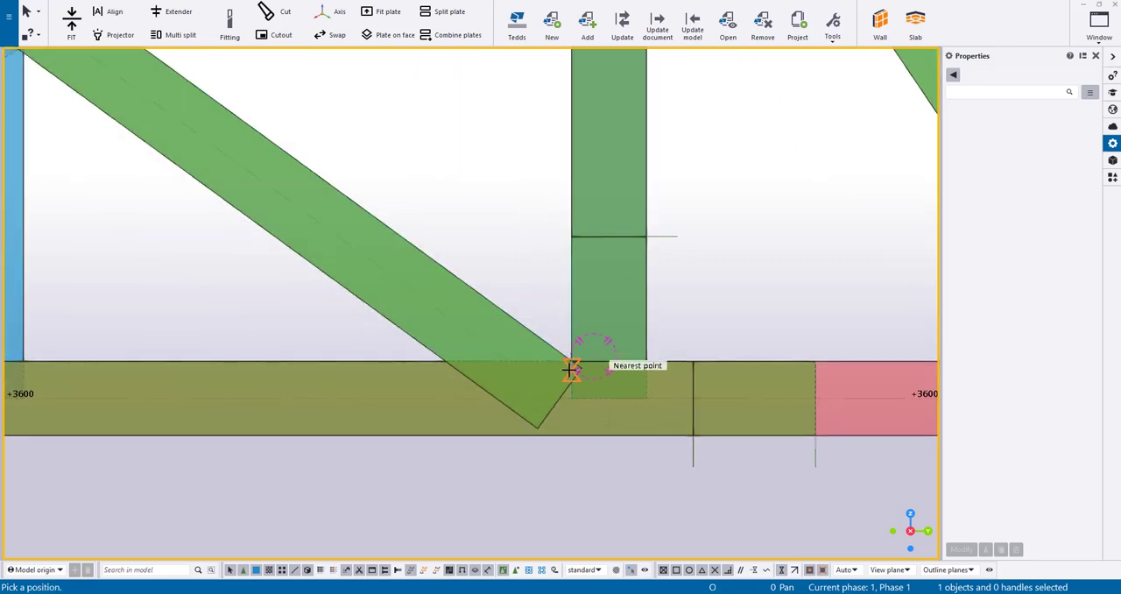
click(435, 258)
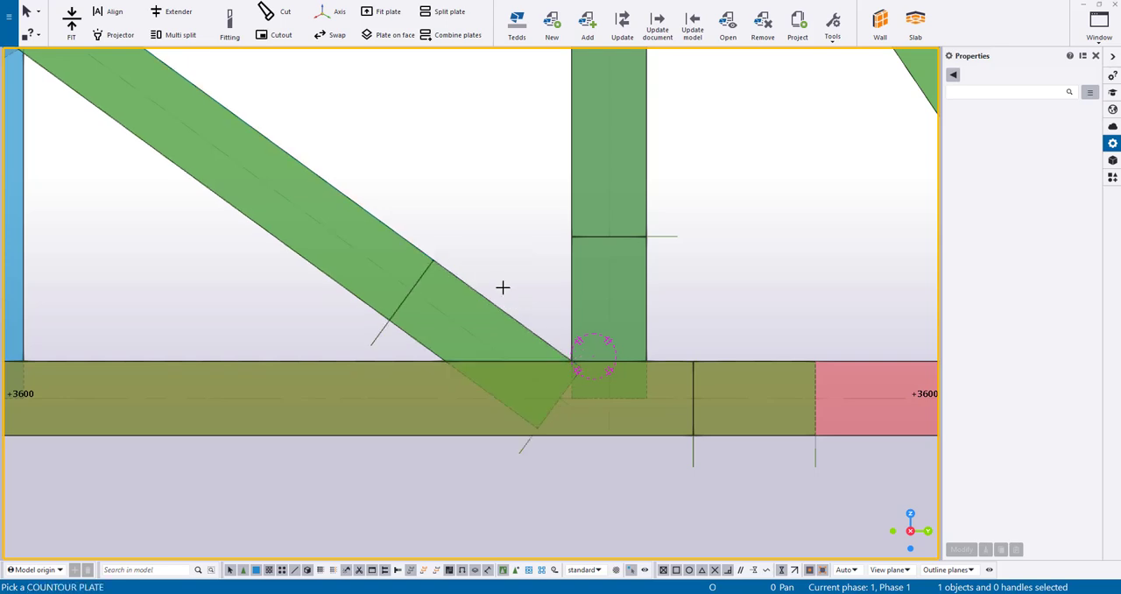
click(444, 359)
click(412, 357)
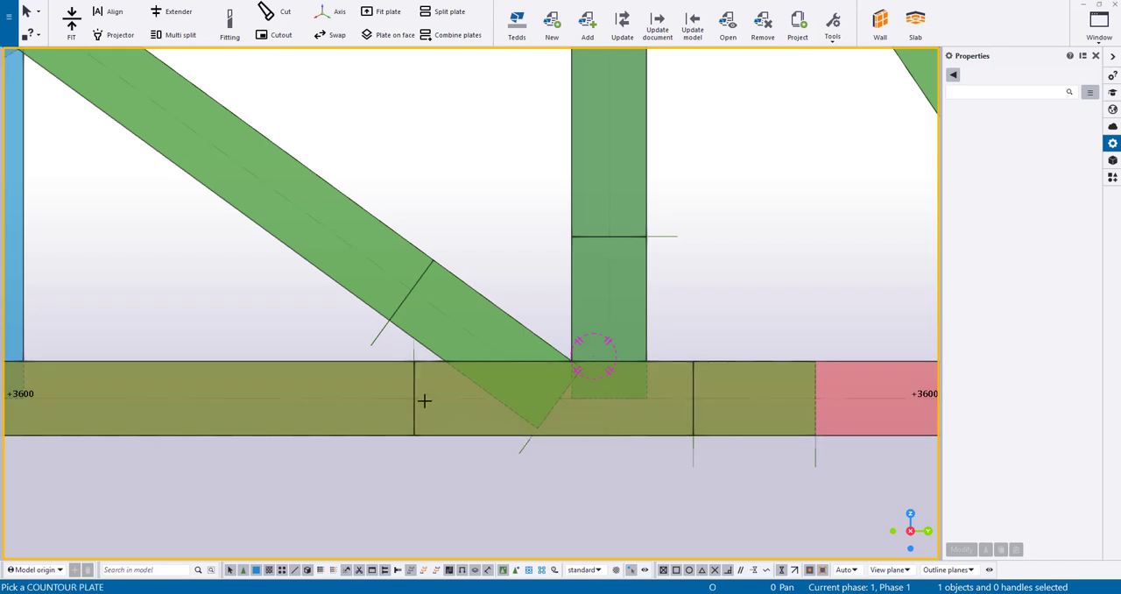
Make a second split farther from the node in each of the chord, vertical and diagonal plates
click(383, 389)
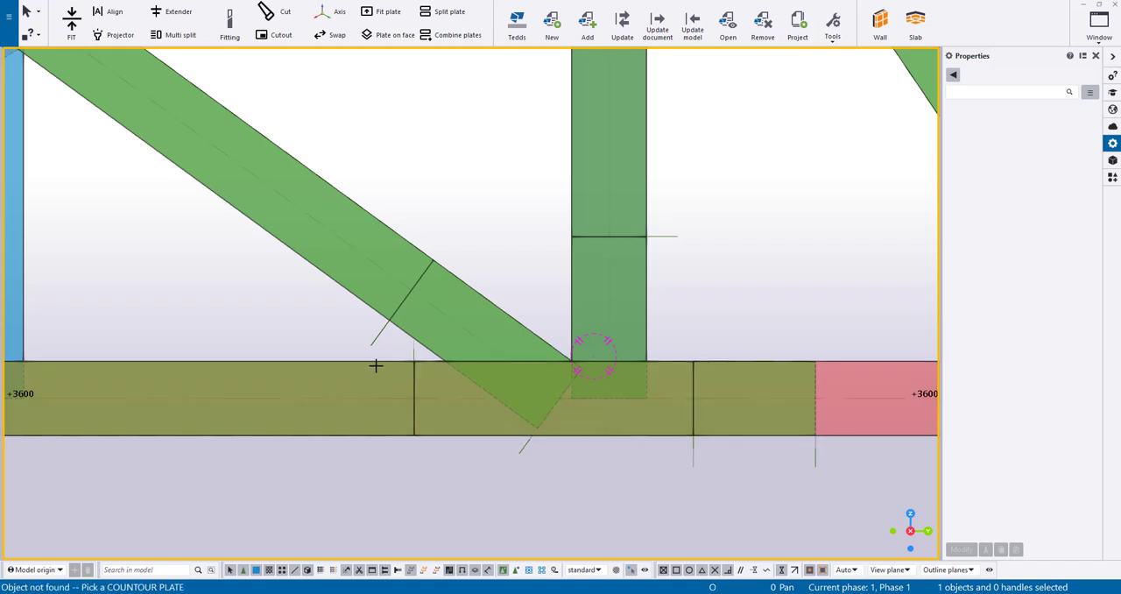
click(204, 363)
click(205, 361)
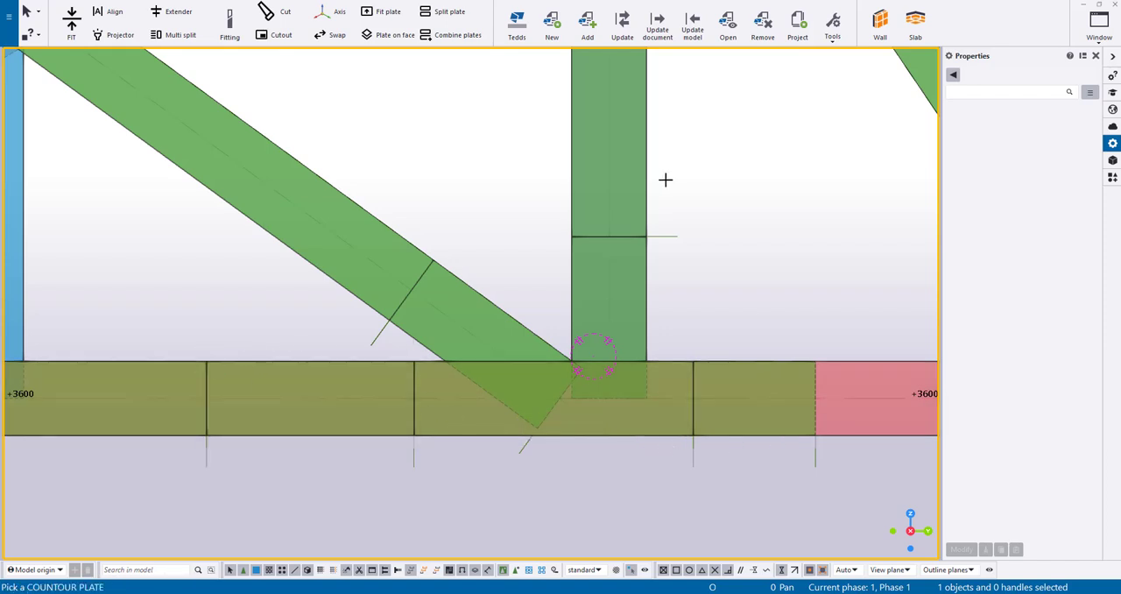
click(644, 164)
click(645, 160)
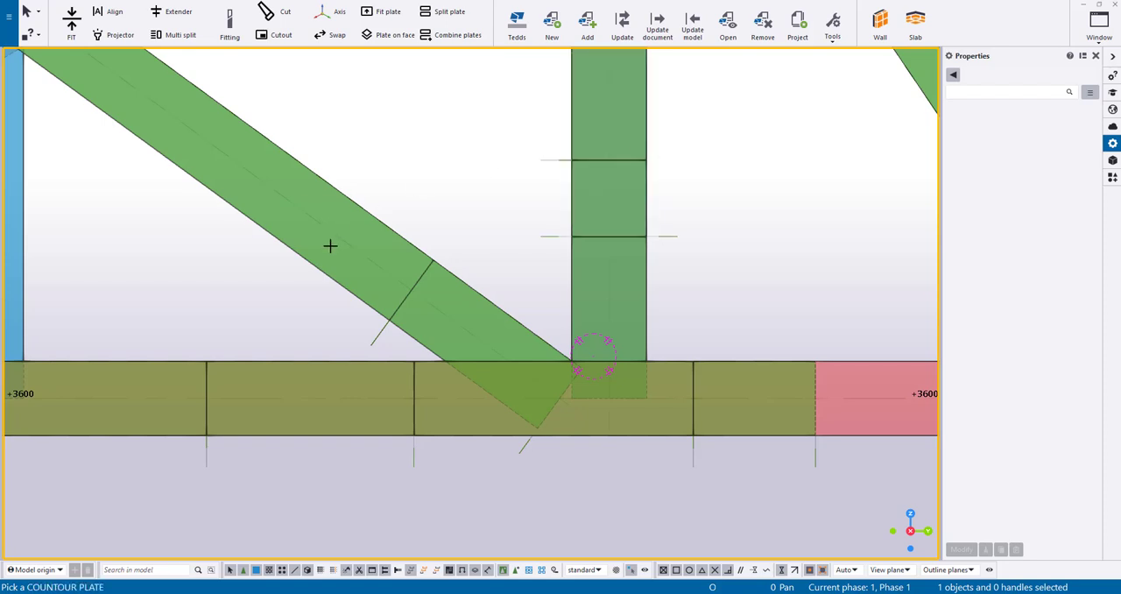
click(350, 193)
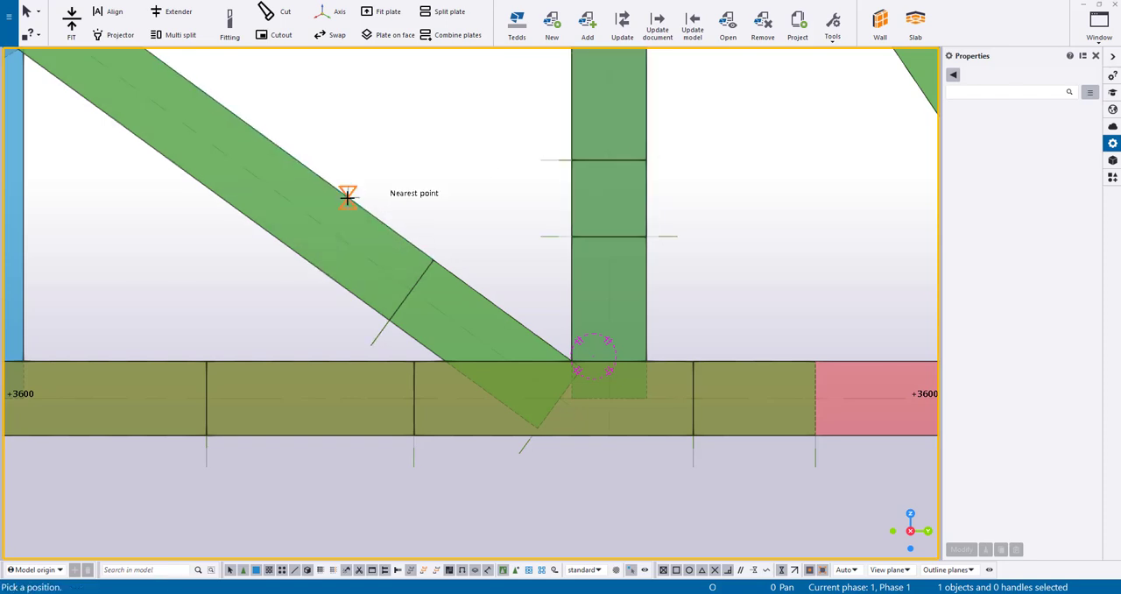
click(350, 196)
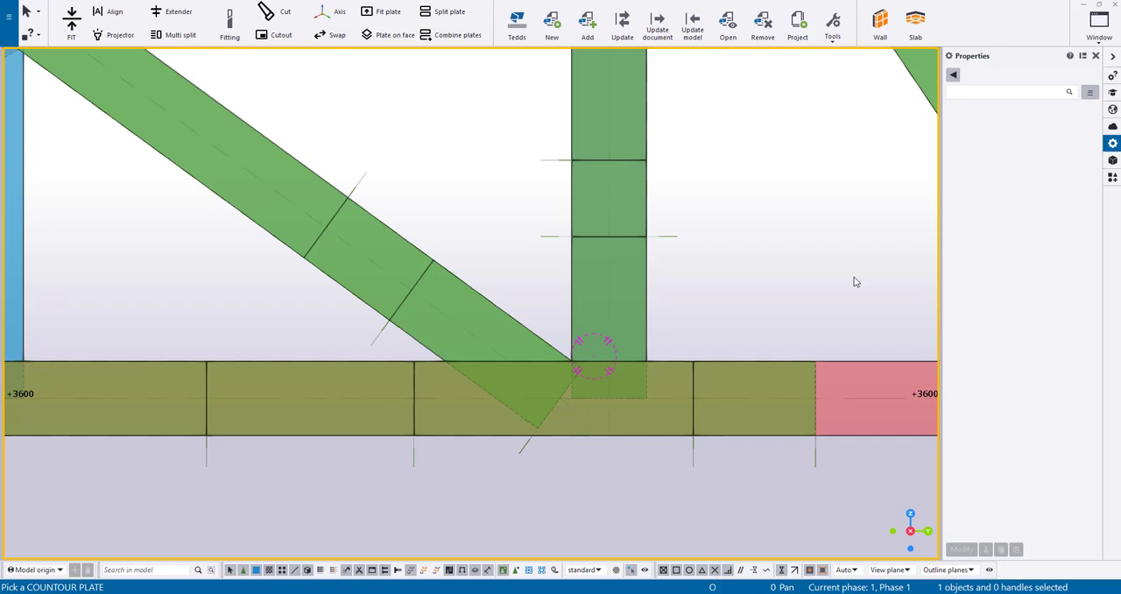
Delete the chord plate piece right of the node and the pieces between the paired splits on the vertical, diagonal and chord
right_click(801, 303)
click(815, 310)
click(814, 371)
key(Delete)
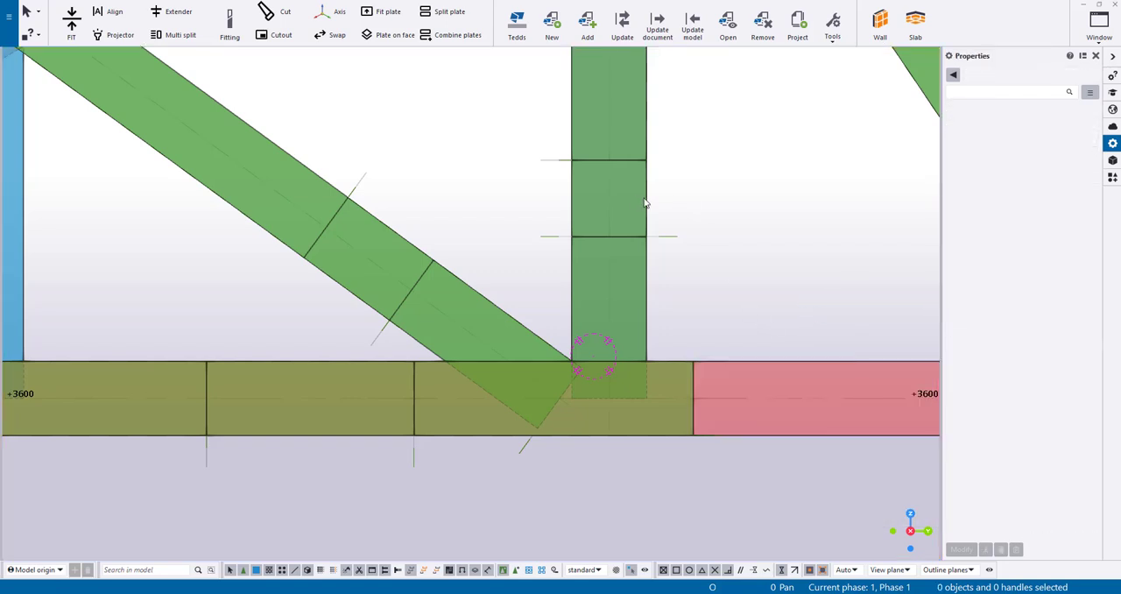
click(644, 203)
click(394, 231)
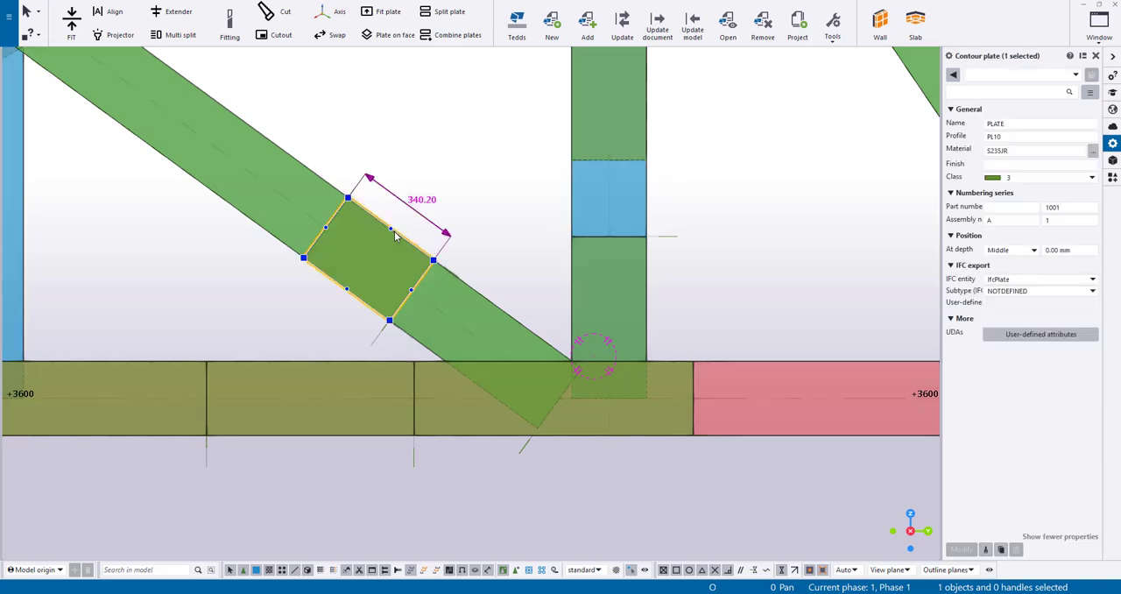
click(322, 364)
key(Delete)
Combine the node's chord, vertical and diagonal plate pieces into a single connection plate
middle_drag(661, 341, 663, 341)
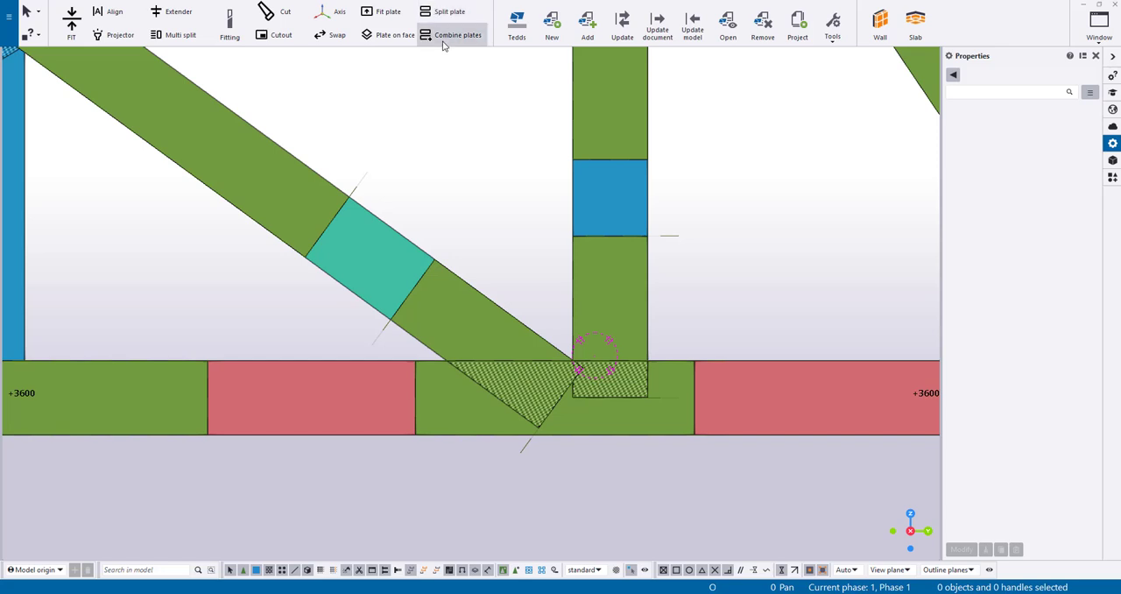
click(443, 43)
click(680, 388)
click(636, 316)
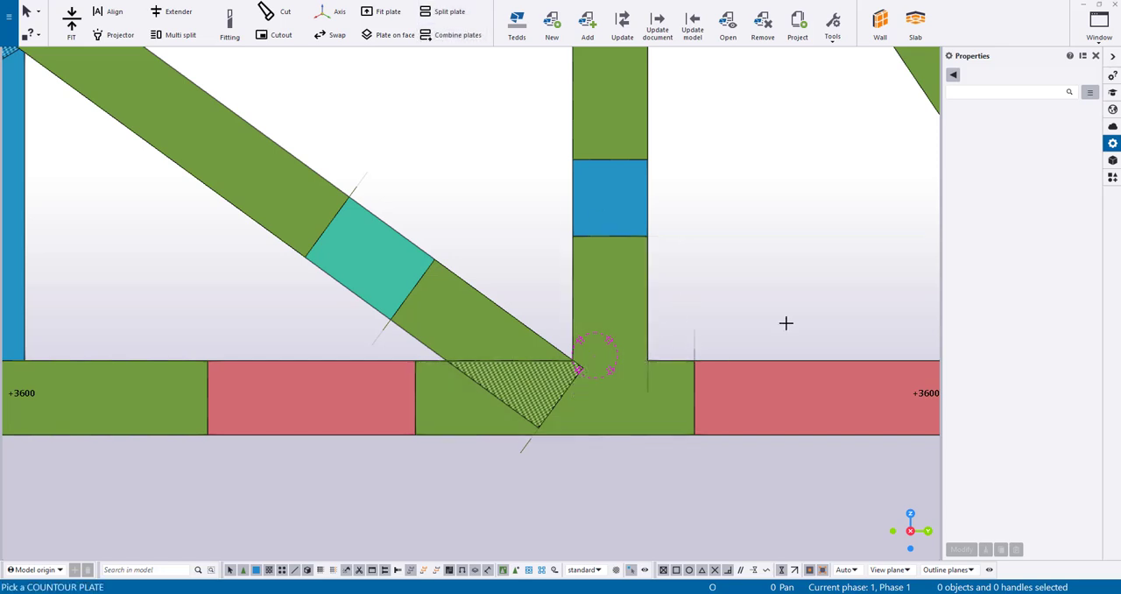
right_click(487, 226)
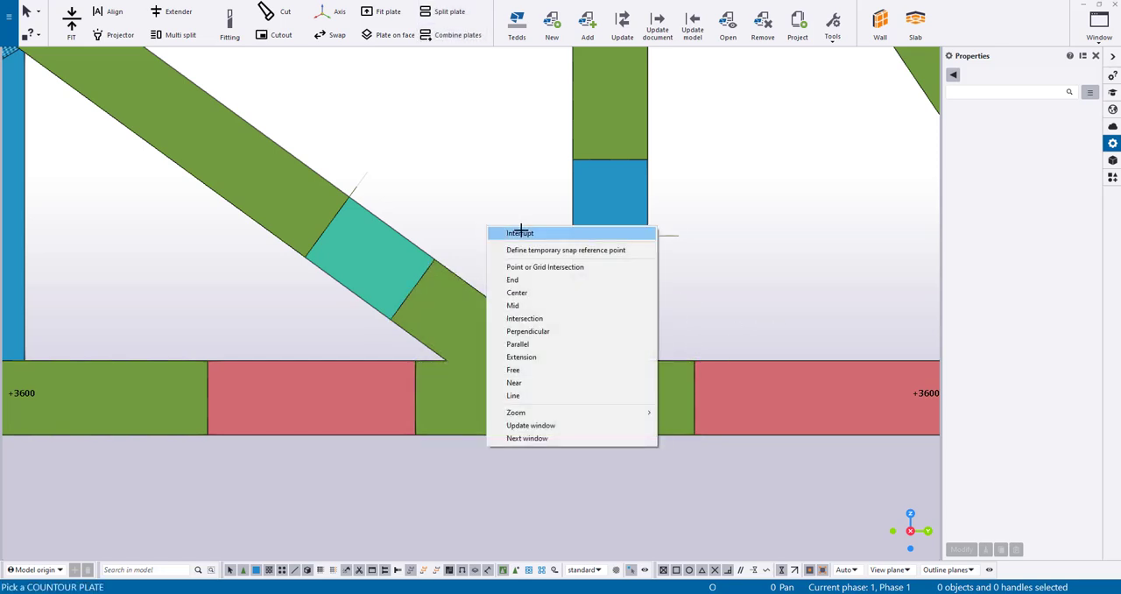
click(520, 233)
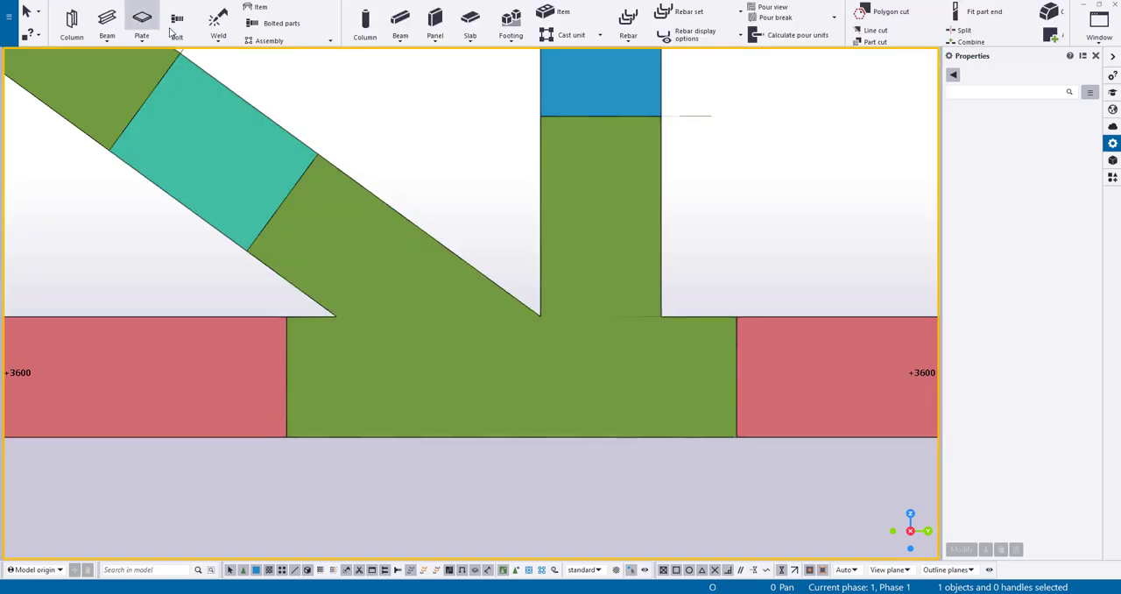
Bolt the diagonal to the connection plate with a centred 2*80 by 2*60 bolt group starting 50 mm from the plate's end
click(177, 26)
click(257, 110)
click(301, 180)
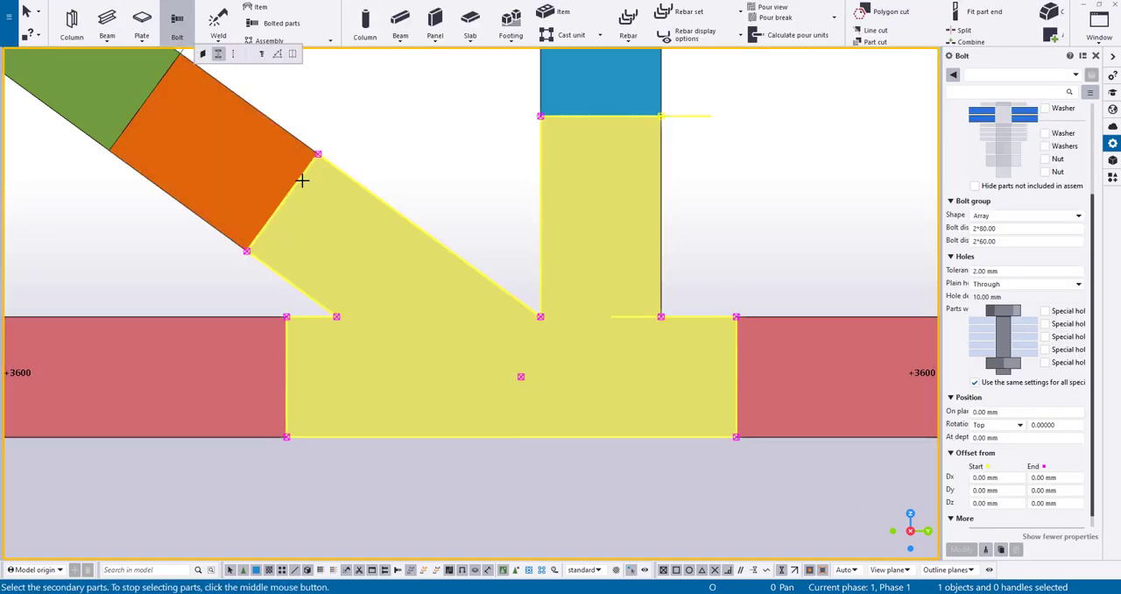
middle_click(302, 180)
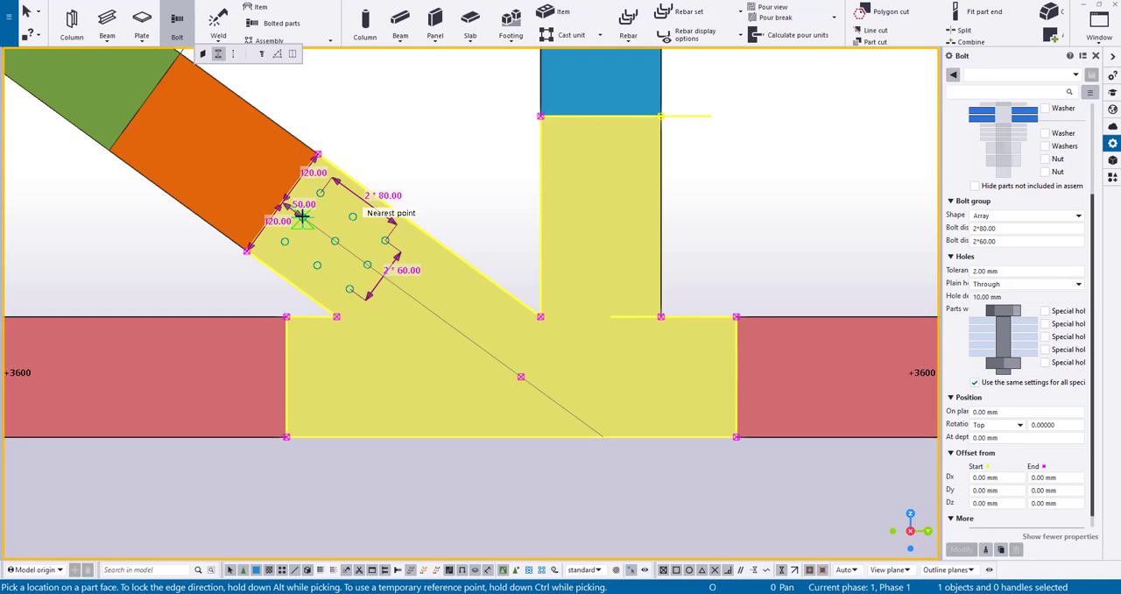
click(302, 216)
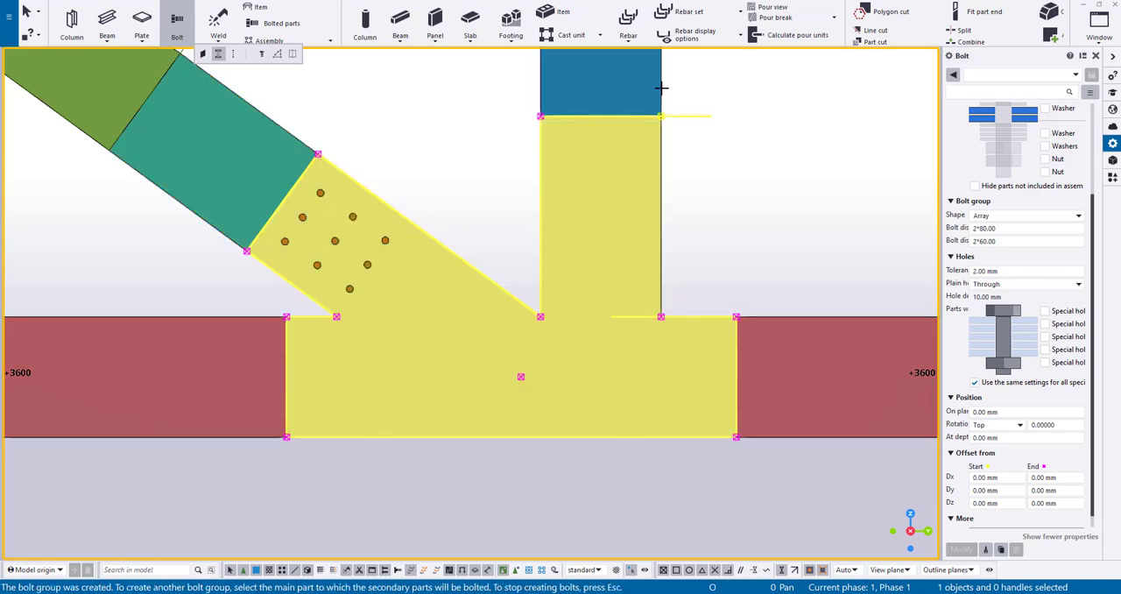
Bolt the vertical to the connection plate with a centred 2*80 by 2*60 bolt group starting 70 mm from the plate's top edge
click(655, 92)
click(642, 119)
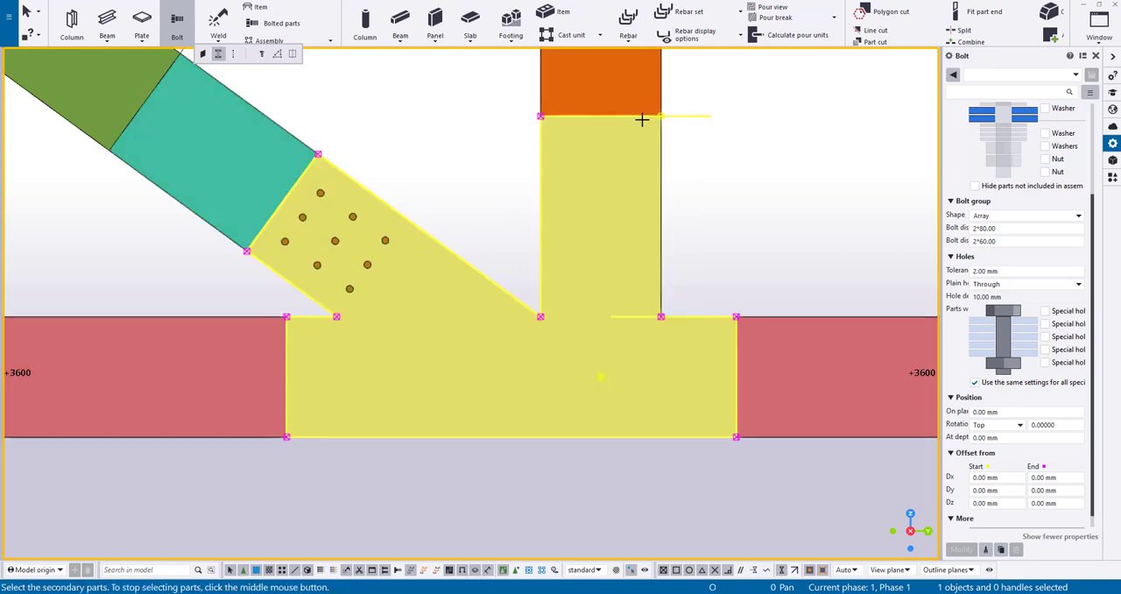
middle_click(606, 160)
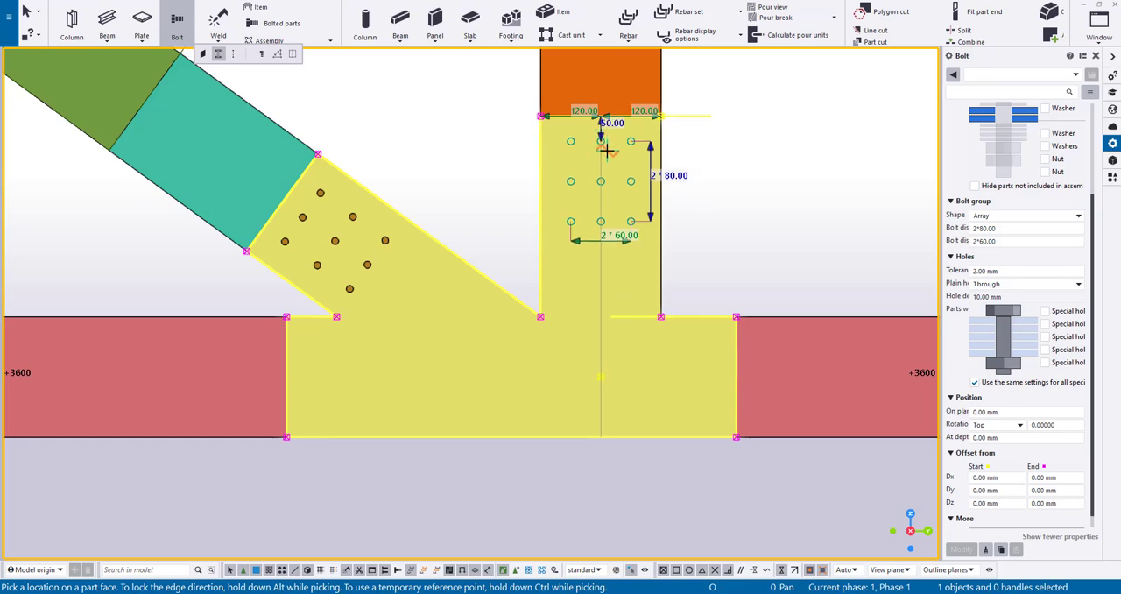
scroll(606, 151, up, 2)
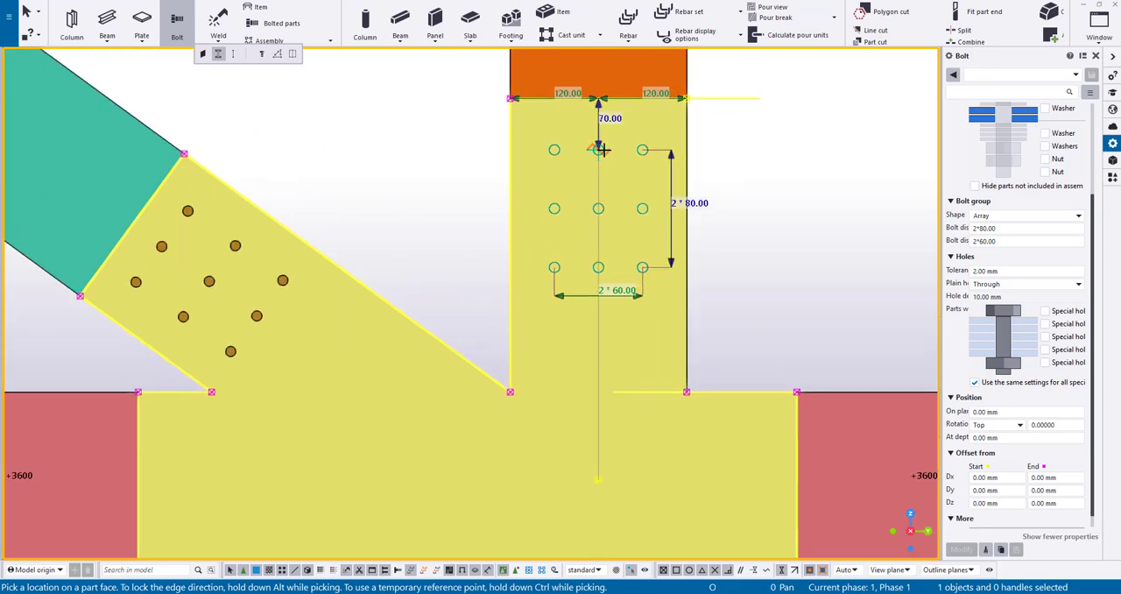
click(603, 151)
scroll(713, 181, down, 2)
key(Escape)
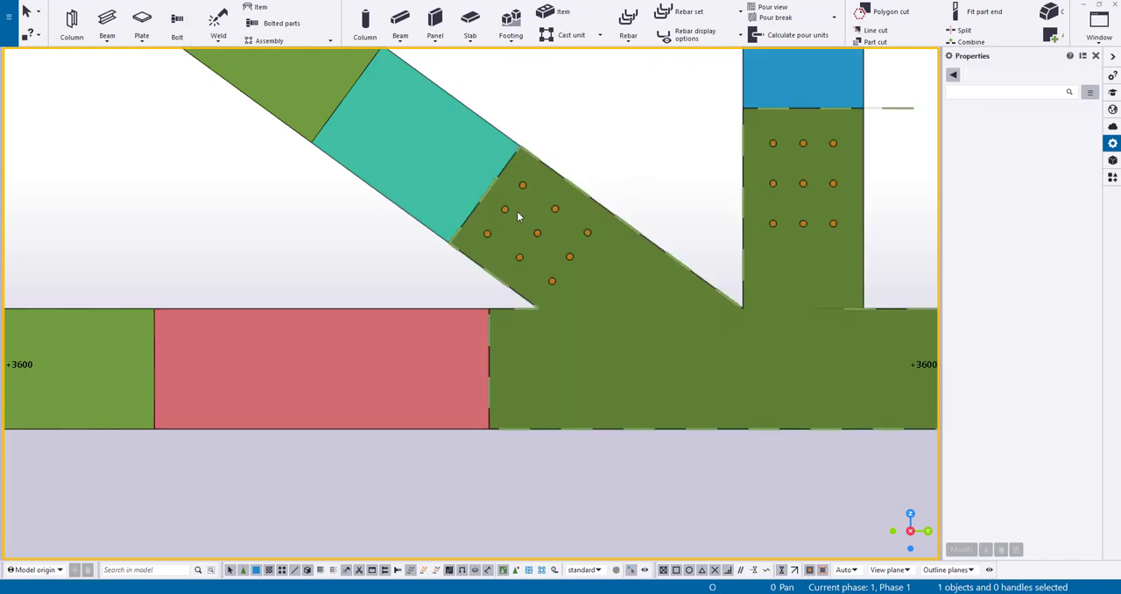
Bolt the bottom chord to the connection plate with a centred 2*80 by 2*60 bolt group starting 100 mm from the plate's right end
click(517, 216)
middle_drag(517, 216, 321, 184)
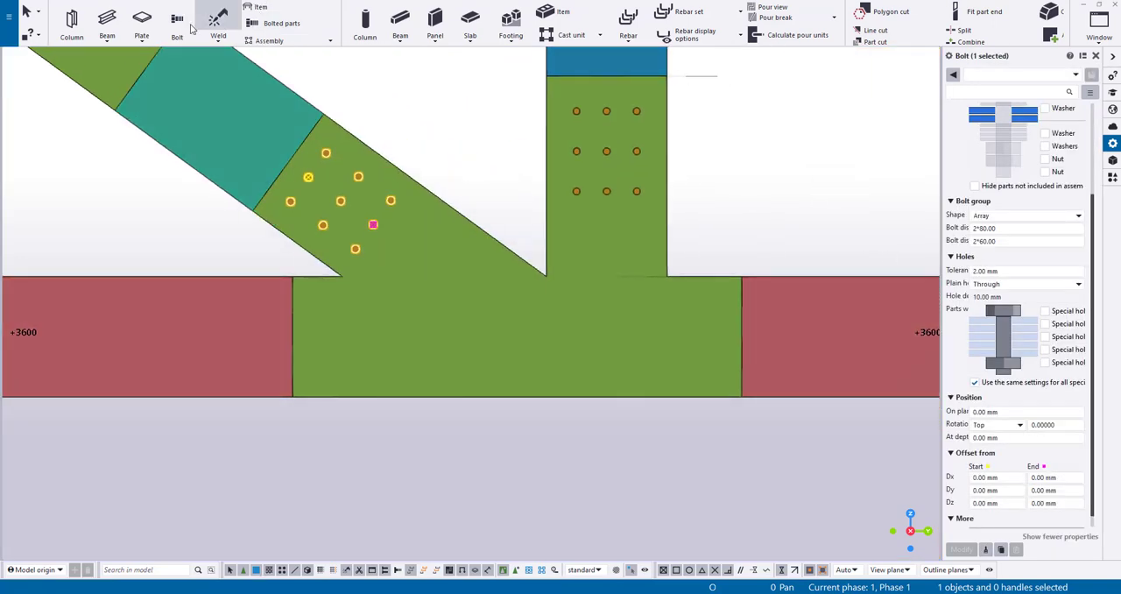
click(177, 22)
click(803, 277)
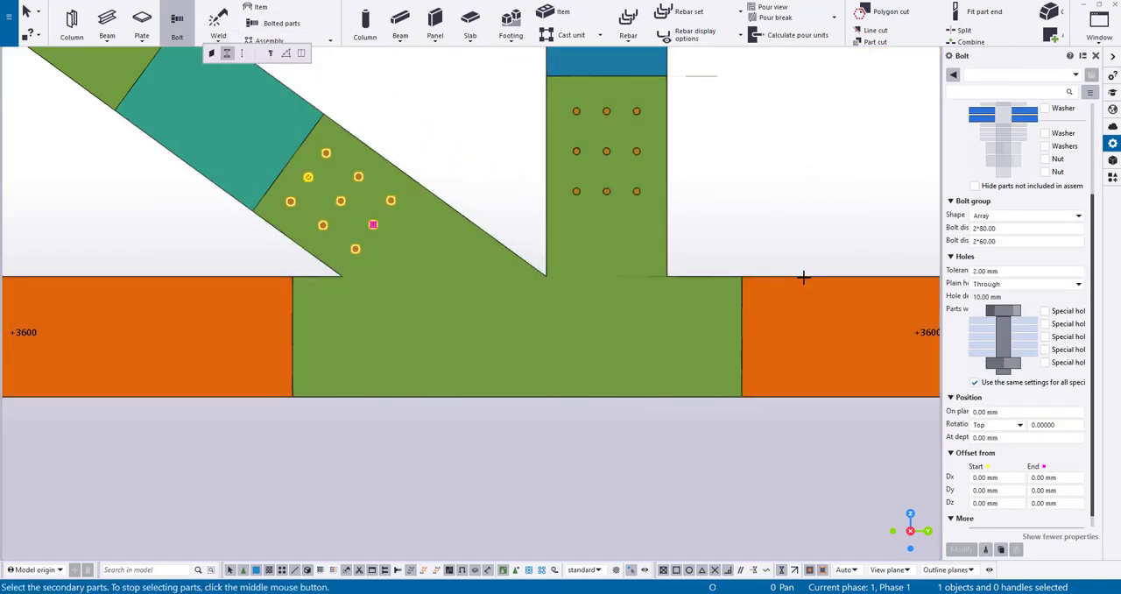
click(733, 307)
middle_click(692, 322)
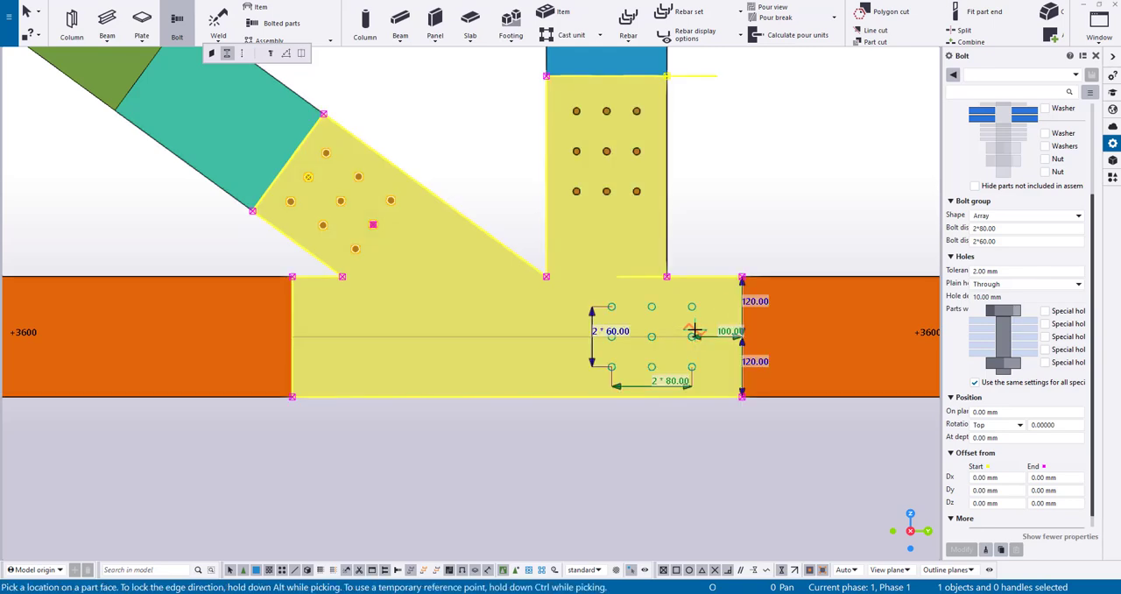
click(692, 331)
Set the chord bolt group's lengthwise spacing to 5*150
click(650, 338)
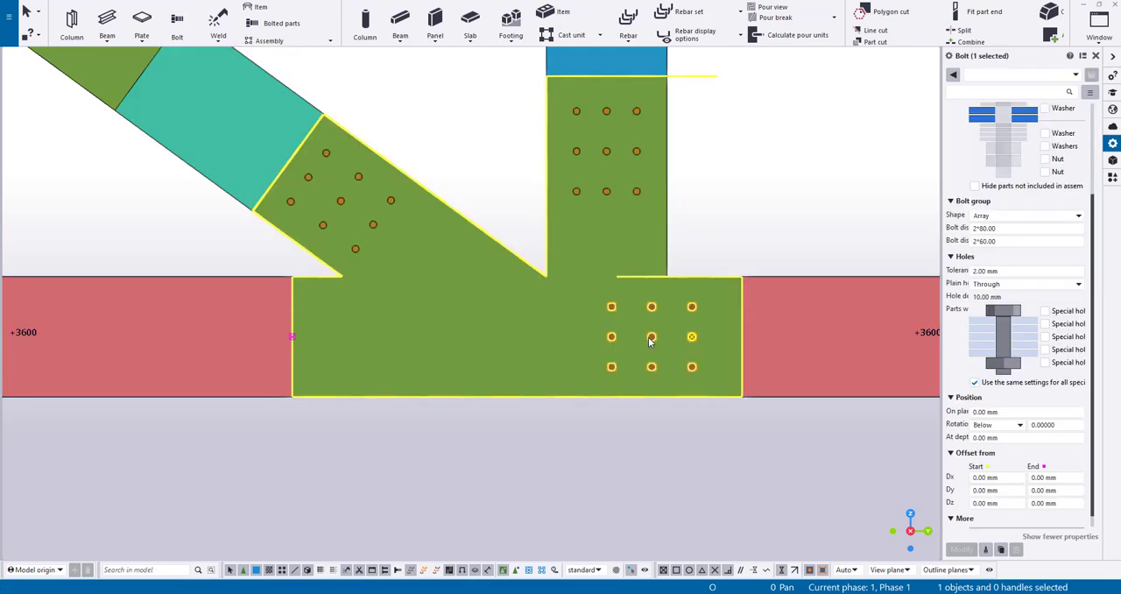
click(979, 228)
text(15)
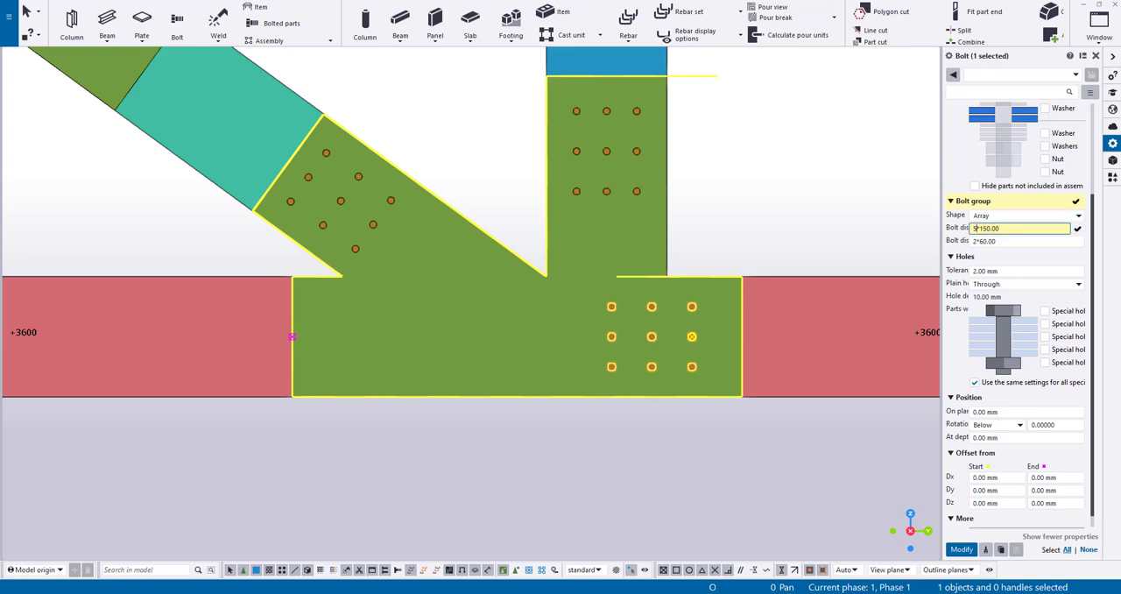
key(Return)
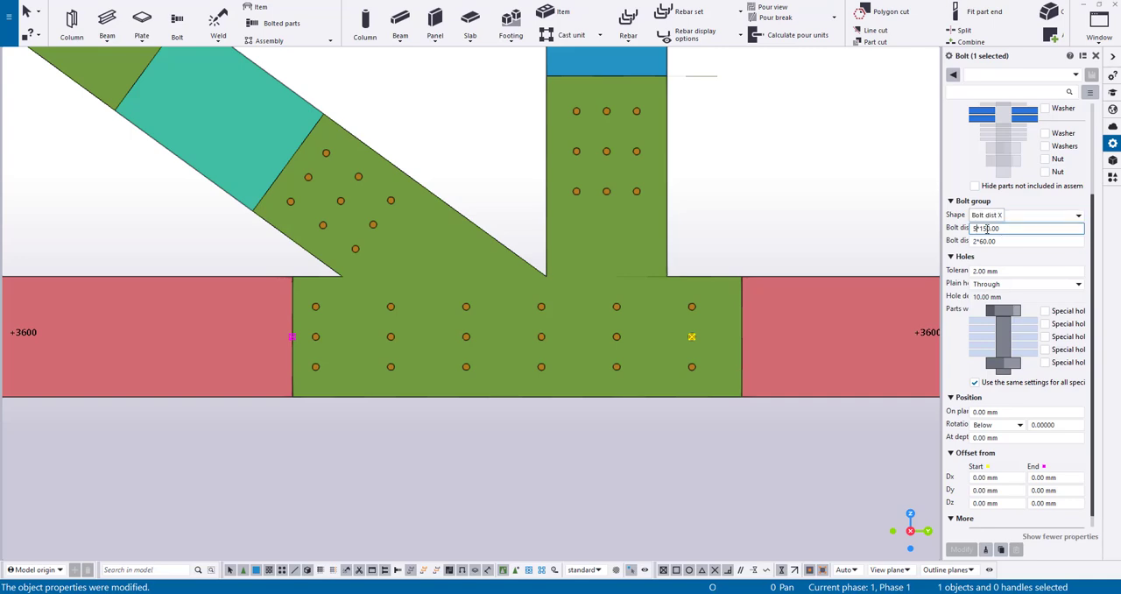
Set the lengthwise spacing of the bottom chord's bolt group to 5*140
key(BackSpace)
text(4)
key(Return)
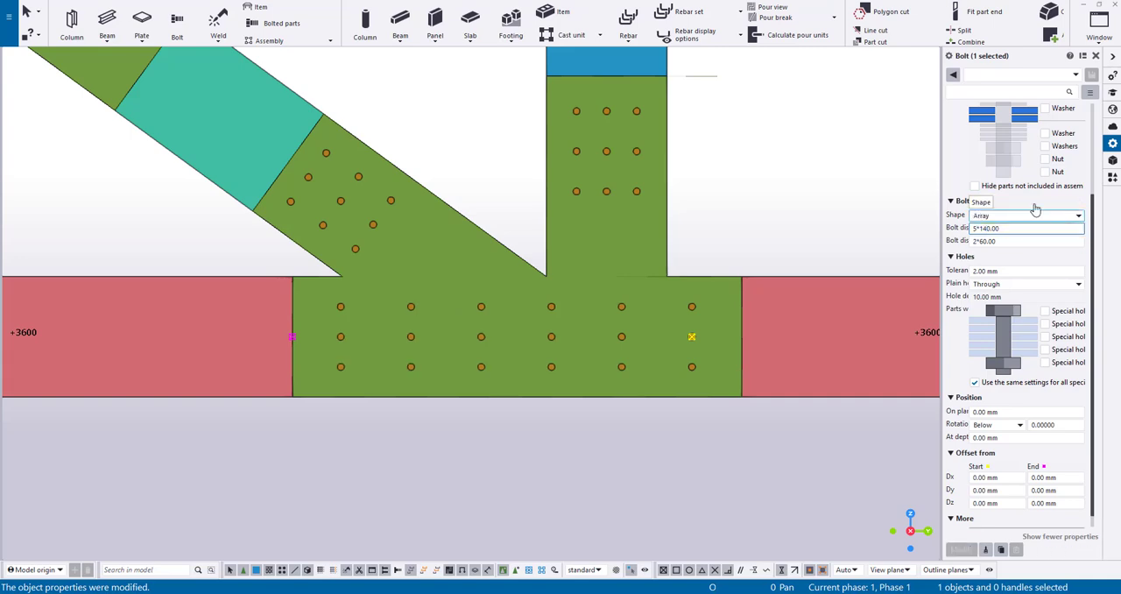
Shorten the connection plate's vertical leg so its upper edge stands 300 mm above the bottom chord
click(664, 196)
middle_drag(675, 131, 624, 169)
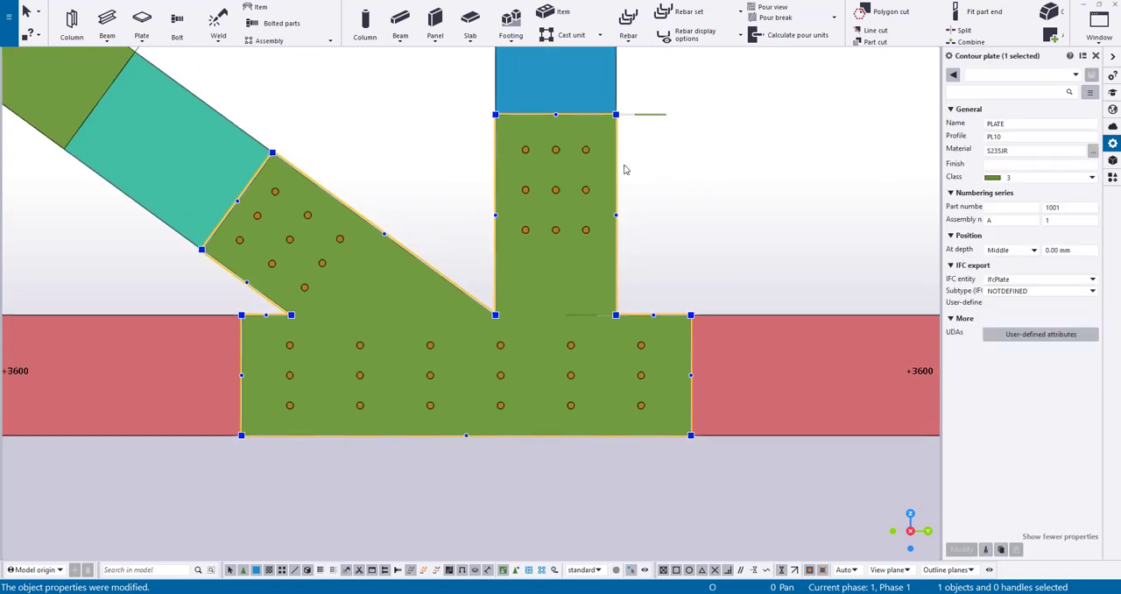
click(614, 167)
drag(646, 115, 645, 165)
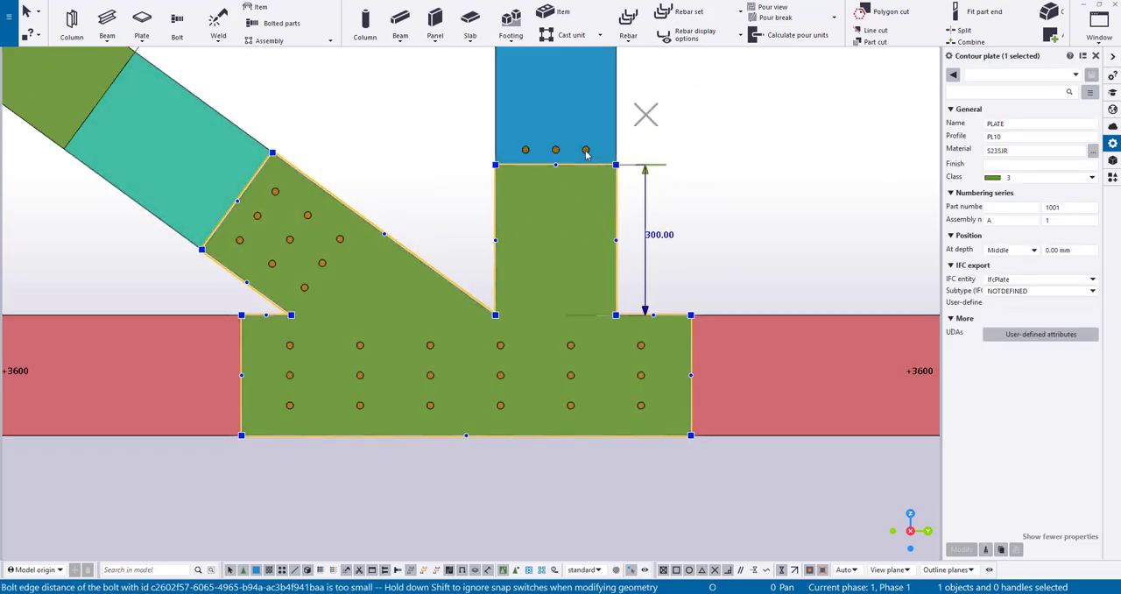
Move the vertical's bolt group 100 mm down, back onto the shortened plate leg
click(586, 150)
scroll(586, 150, up, 2)
right_click(594, 149)
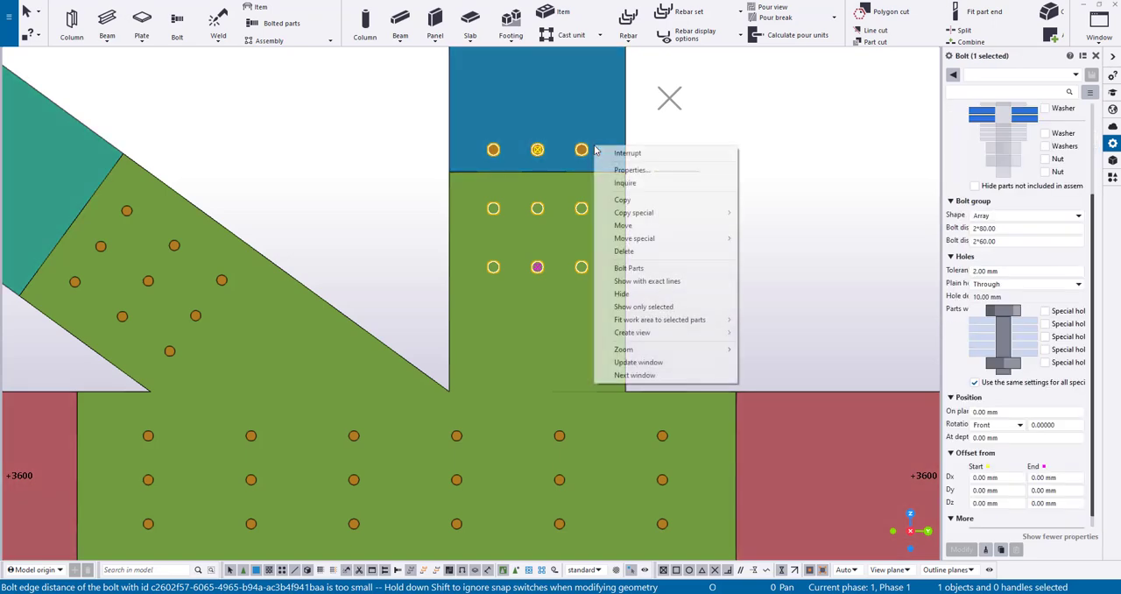
click(626, 225)
click(537, 149)
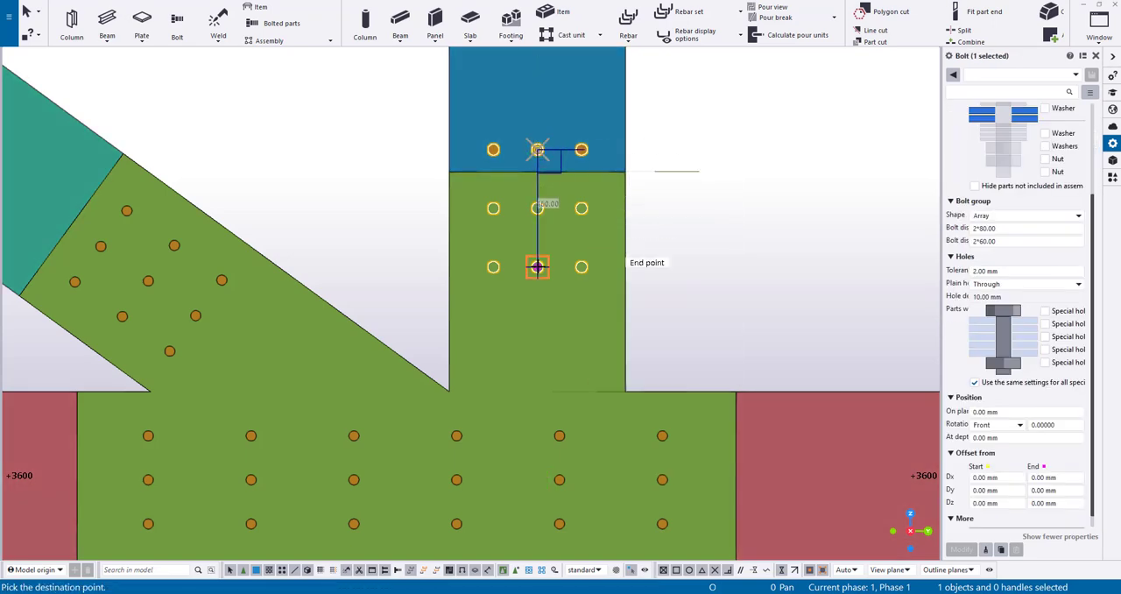
text(100)
key(Return)
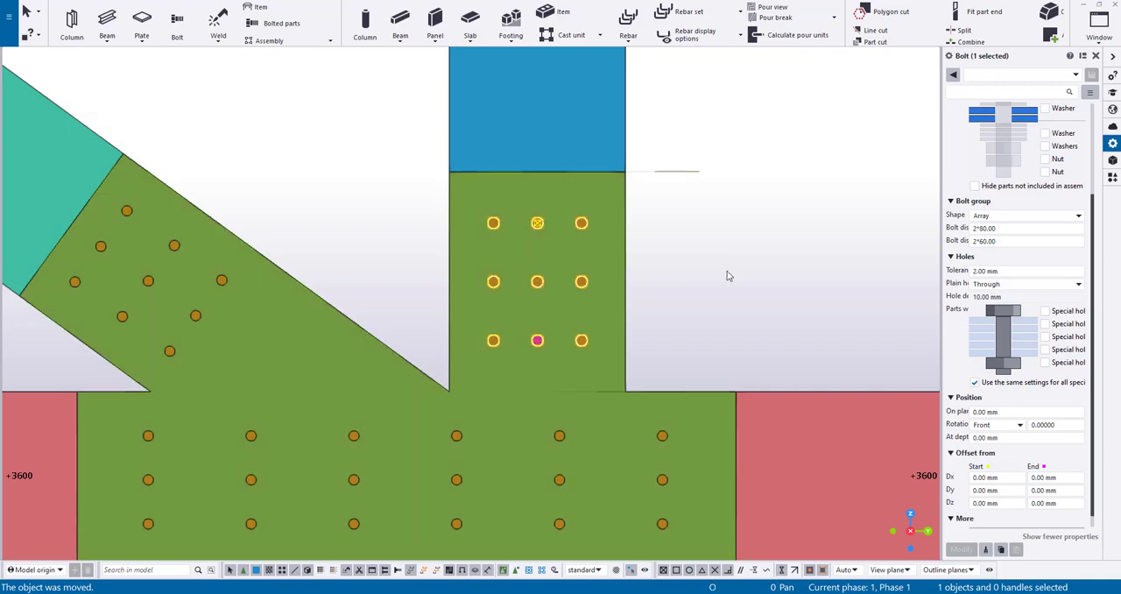
click(739, 264)
Move the connection plate 70 mm perpendicular to the chord's front face, into the middle of the members' thickness
scroll(425, 269, down, 1)
scroll(436, 269, down, 2)
middle_drag(475, 267, 622, 227)
ctrl+middle_drag(704, 208, 823, 247)
click(537, 417)
ctrl+middle_drag(573, 400, 543, 412)
scroll(518, 421, up, 3)
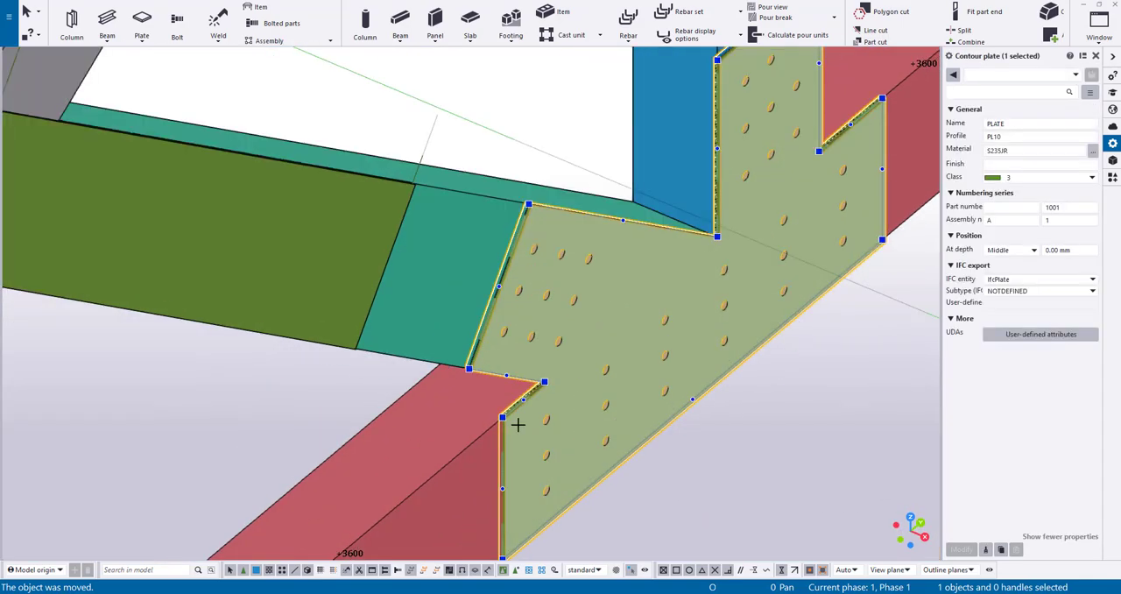
scroll(518, 425, up, 2)
right_click(519, 424)
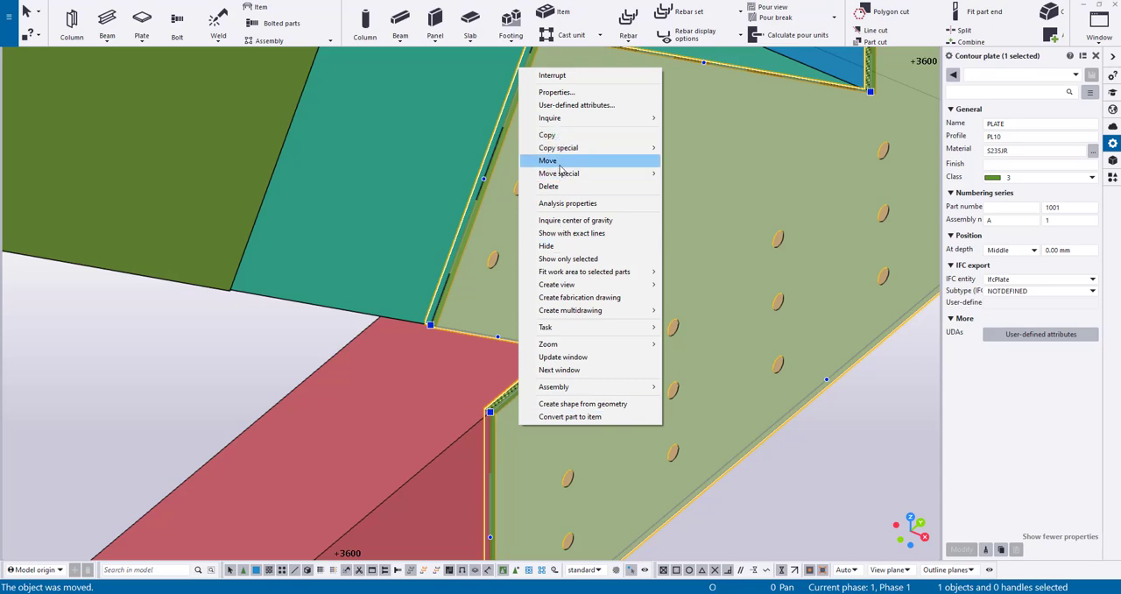
click(548, 160)
click(487, 414)
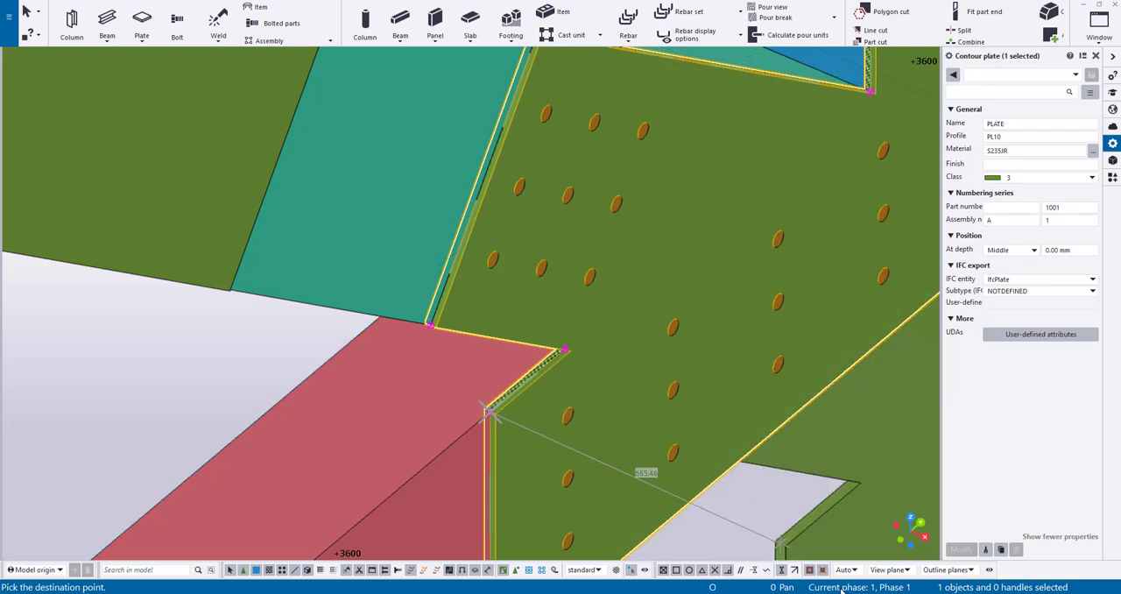
click(784, 572)
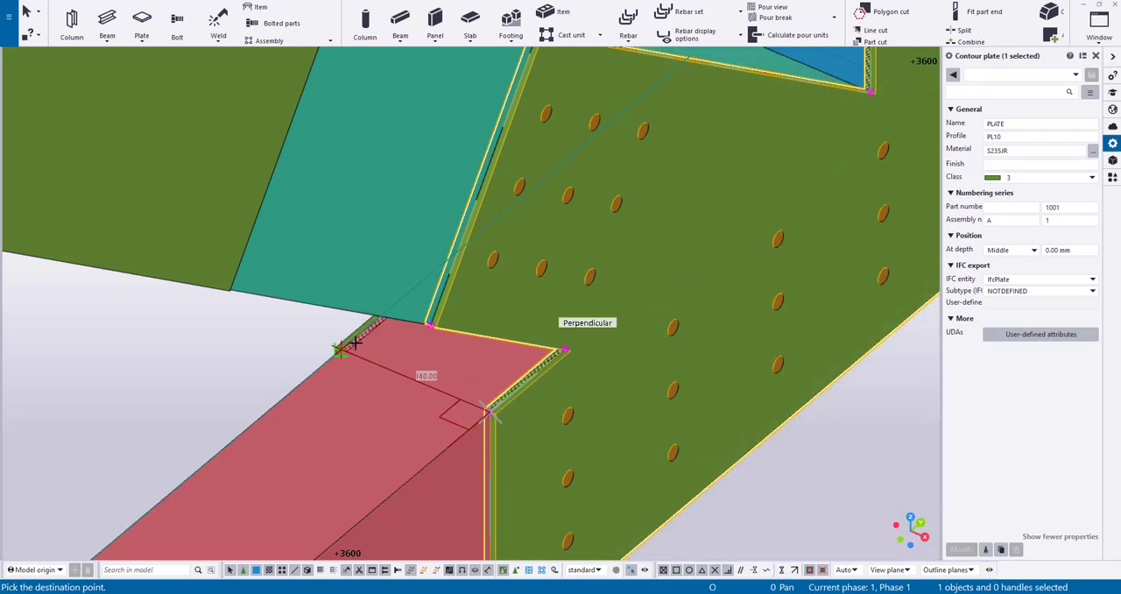
text(70)
key(Return)
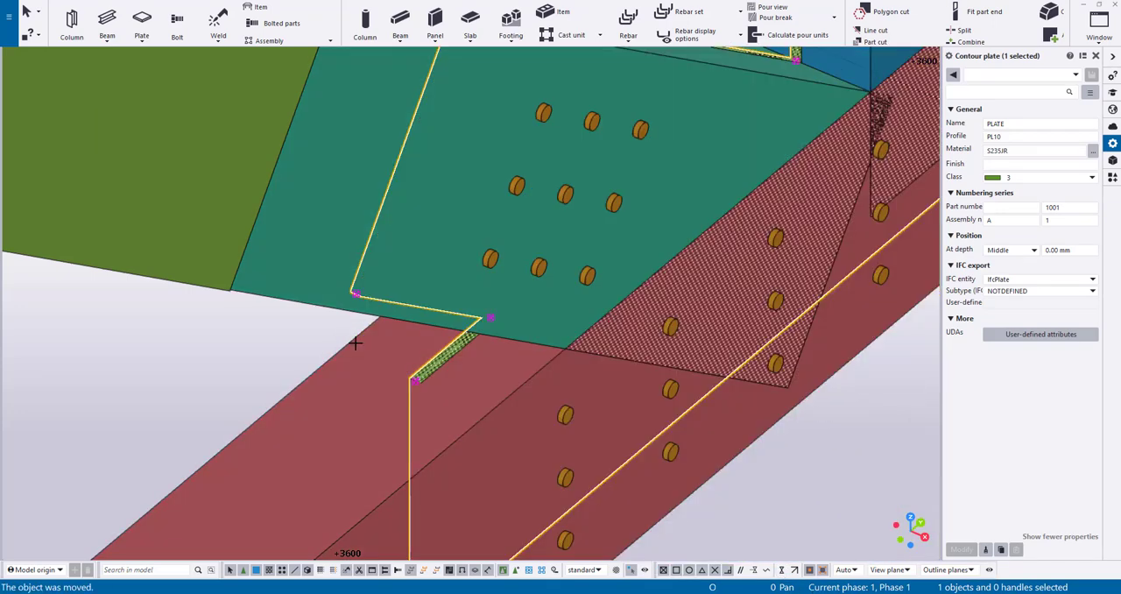
Cut a pocket in the bottom chord with svCut, using the embedded connection plate as the cutting part
scroll(830, 505, down, 1)
click(830, 505)
scroll(798, 413, down, 4)
ctrl+middle_drag(798, 412, 766, 405)
scroll(496, 337, up, 3)
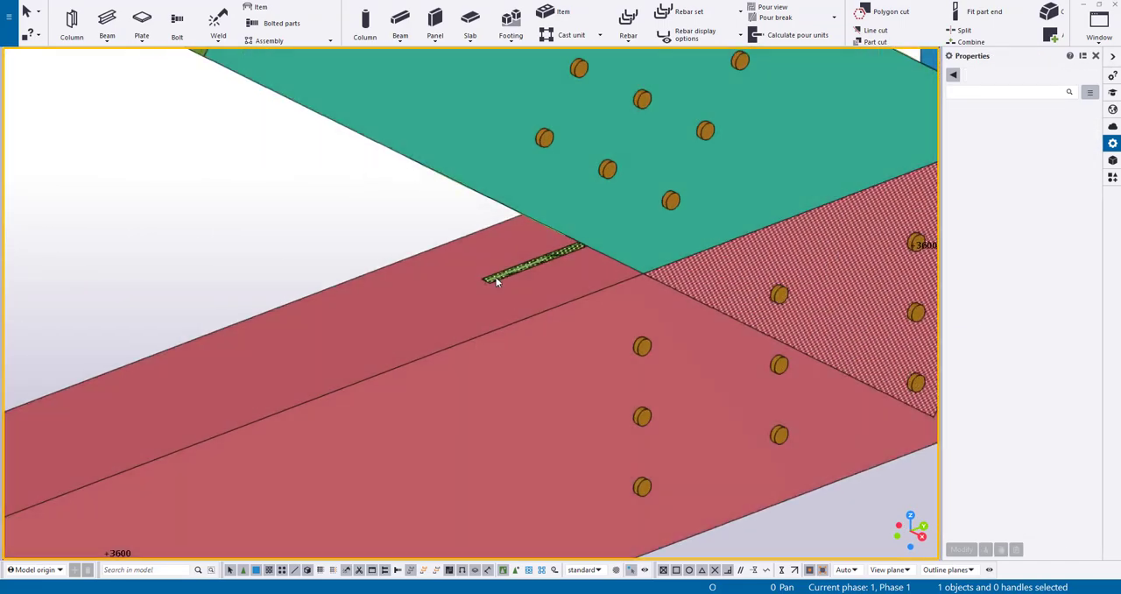
scroll(496, 280, down, 1)
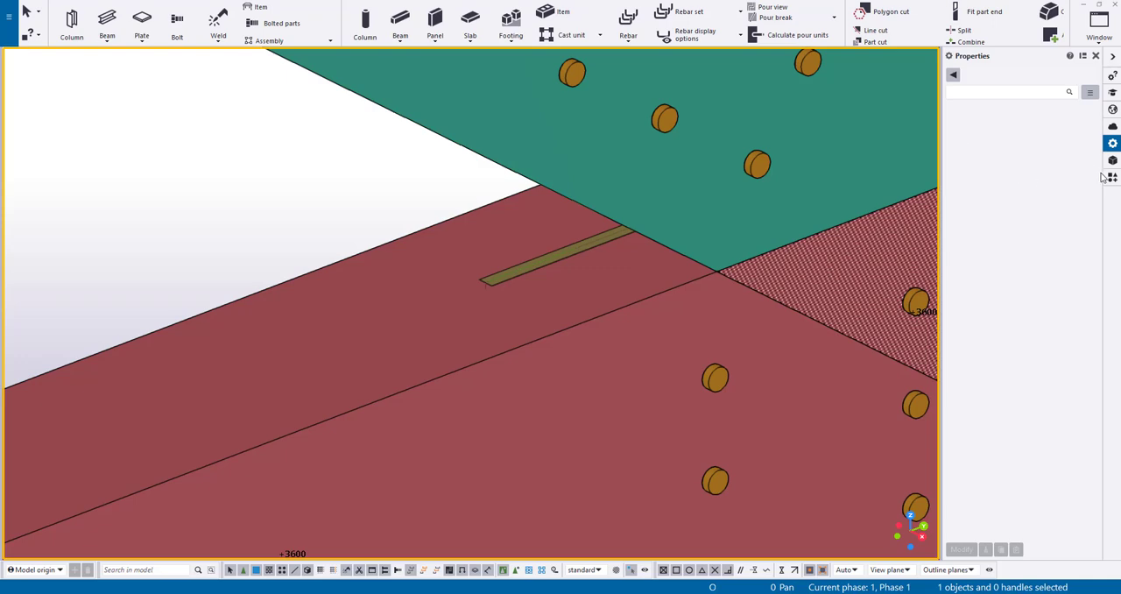
click(1112, 177)
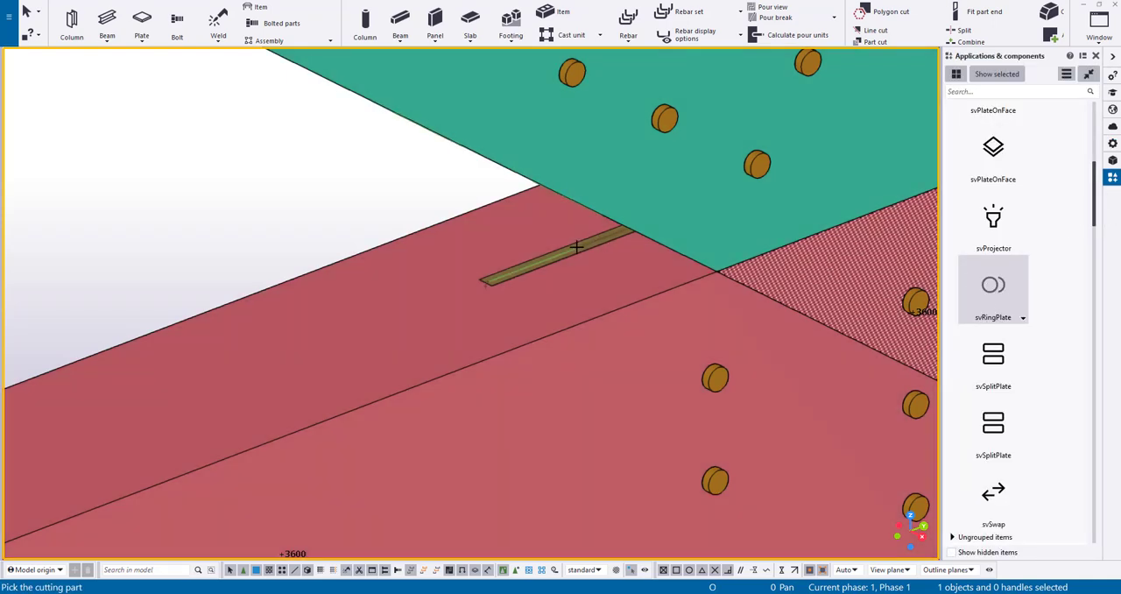
click(577, 246)
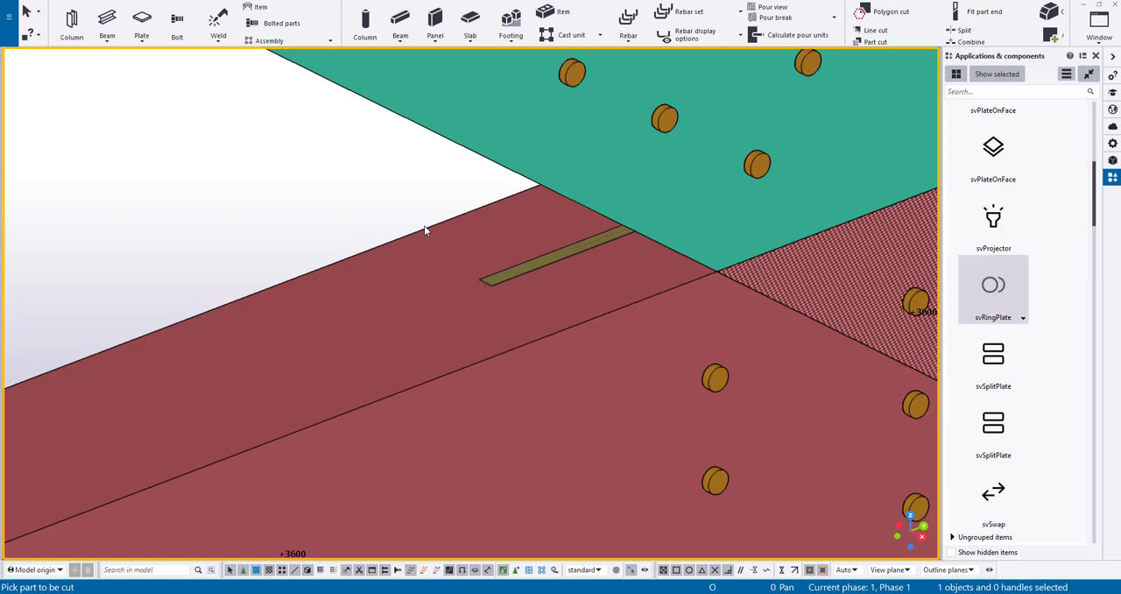
click(424, 226)
Cut matching pockets in the diagonal and the vertical, using the same connection plate as the cutting part
scroll(468, 207, down, 6)
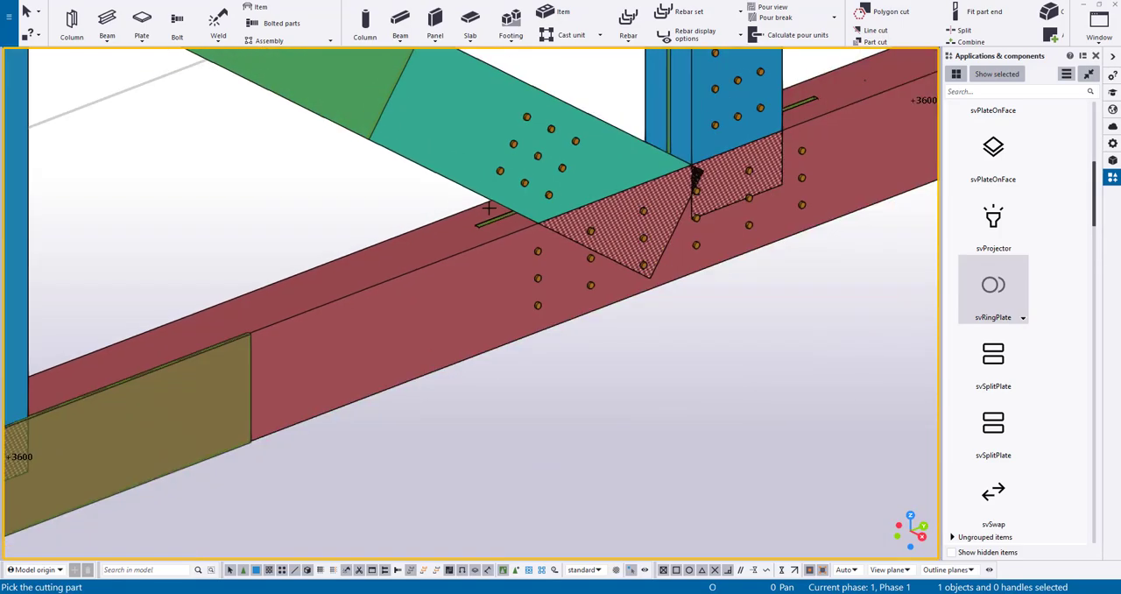
ctrl+middle_drag(696, 175, 543, 191)
scroll(543, 191, up, 8)
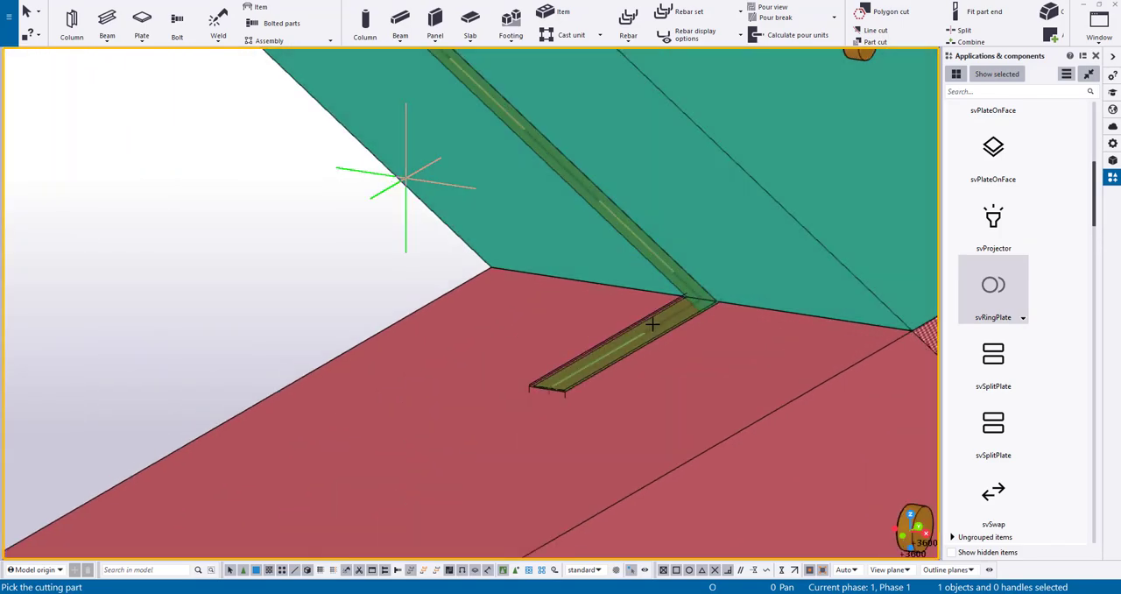
scroll(430, 225, down, 7)
ctrl+middle_drag(721, 228, 493, 233)
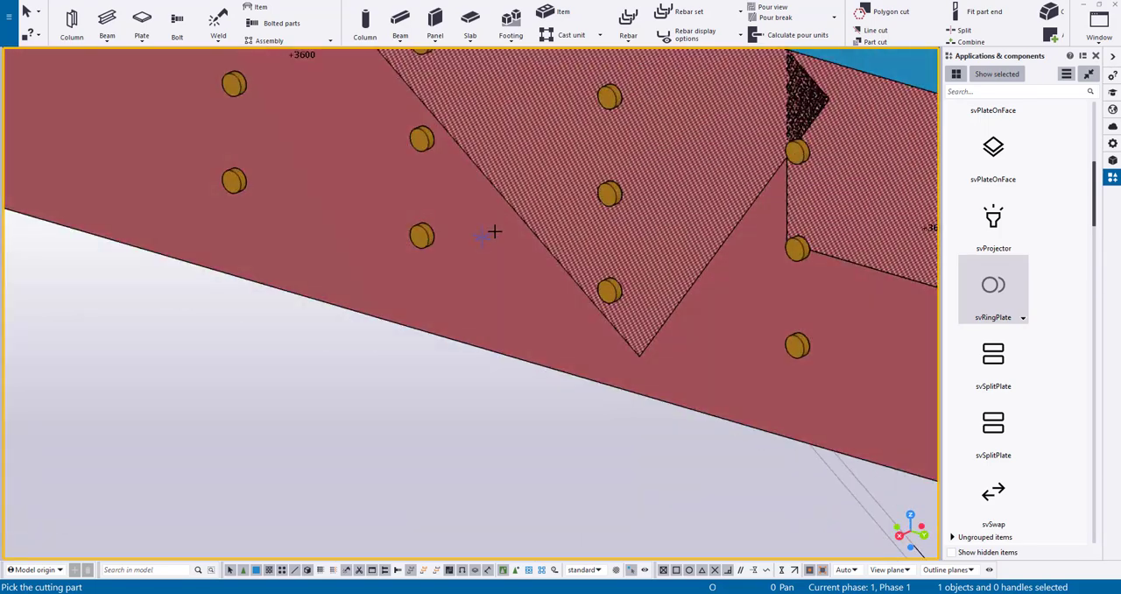
scroll(493, 233, down, 6)
middle_drag(683, 224, 225, 414)
scroll(460, 386, up, 5)
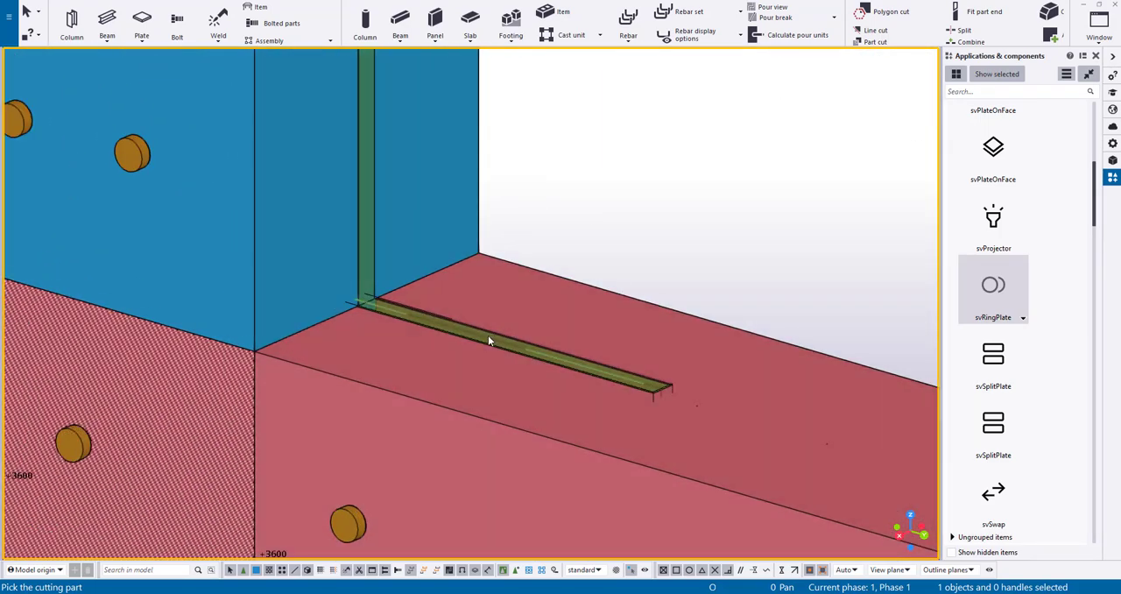
click(488, 340)
right_click(623, 213)
click(641, 216)
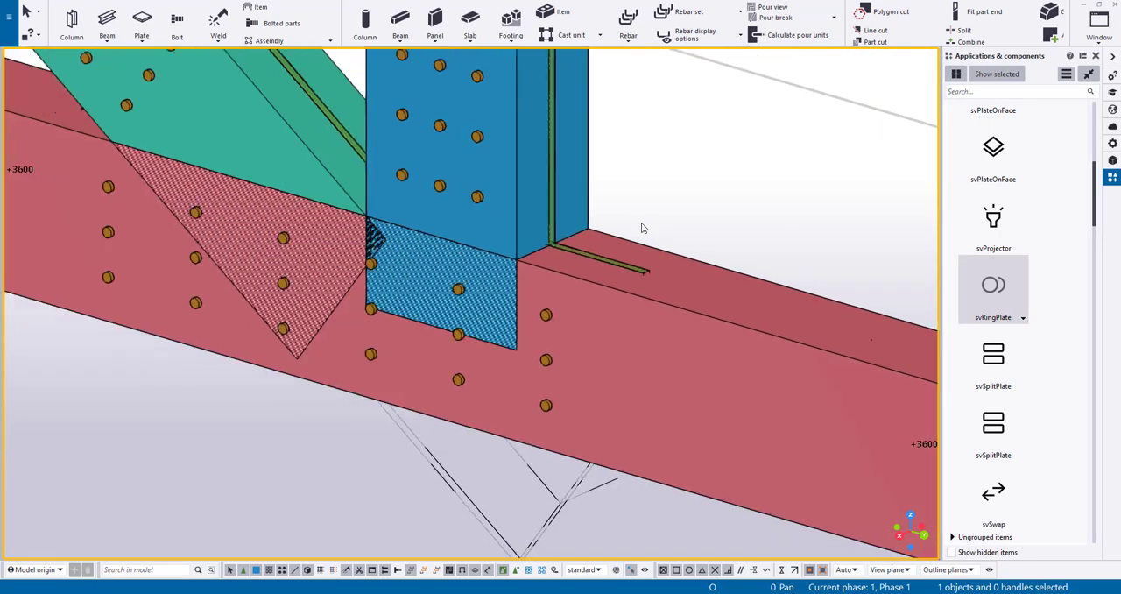
Trim the lower ends of the diagonal and the vertical to the bottom chord's upper face
scroll(642, 225, down, 3)
ctrl+middle_drag(642, 224, 710, 222)
scroll(589, 20, down, 8)
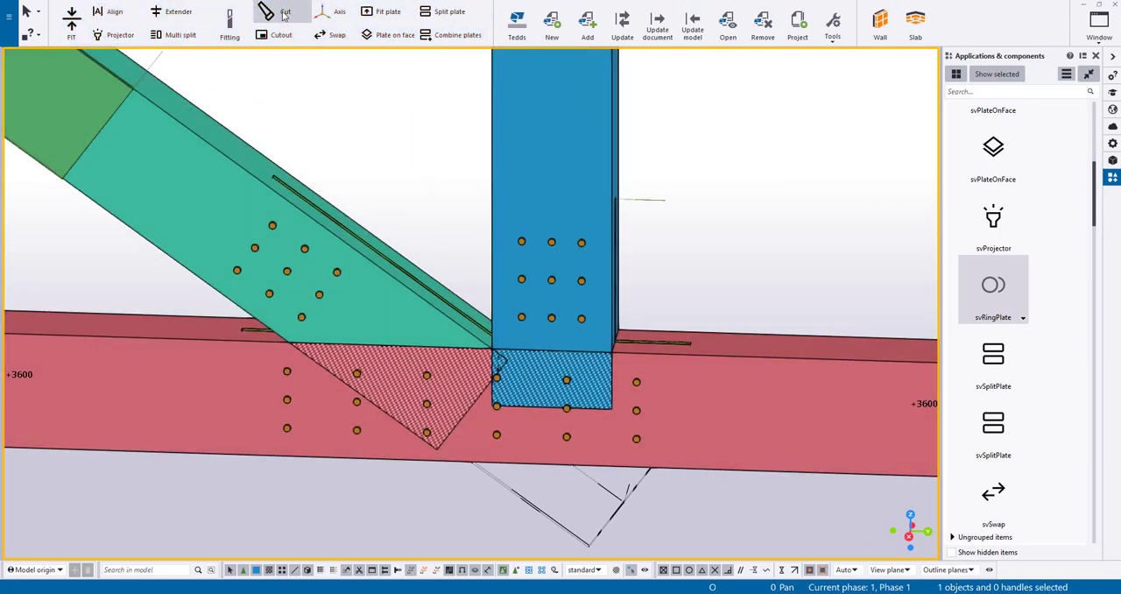
click(276, 11)
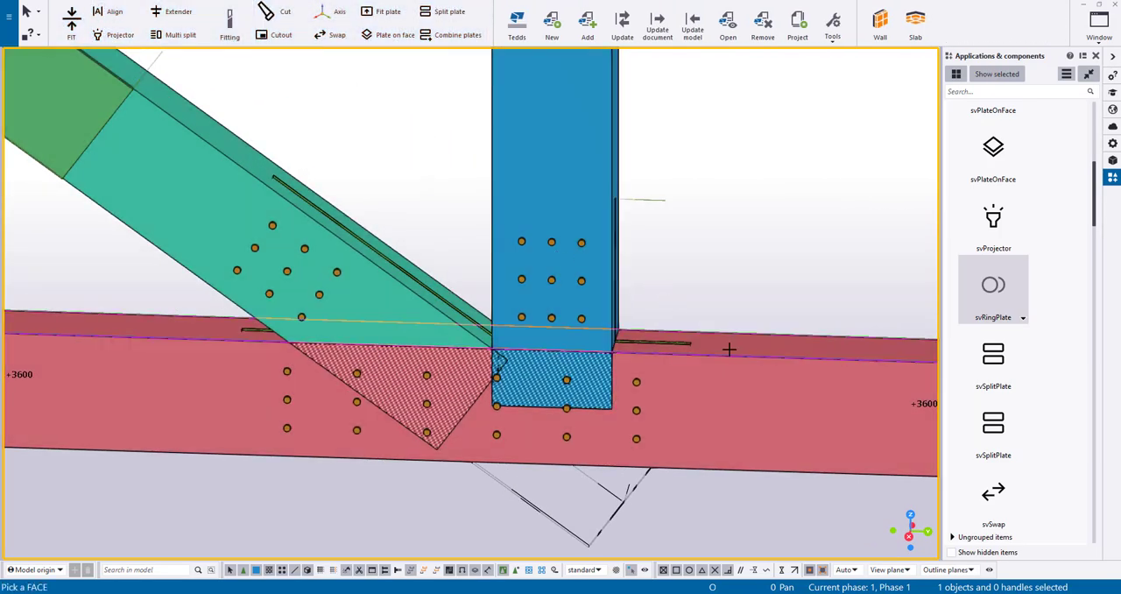
click(586, 167)
middle_click(273, 123)
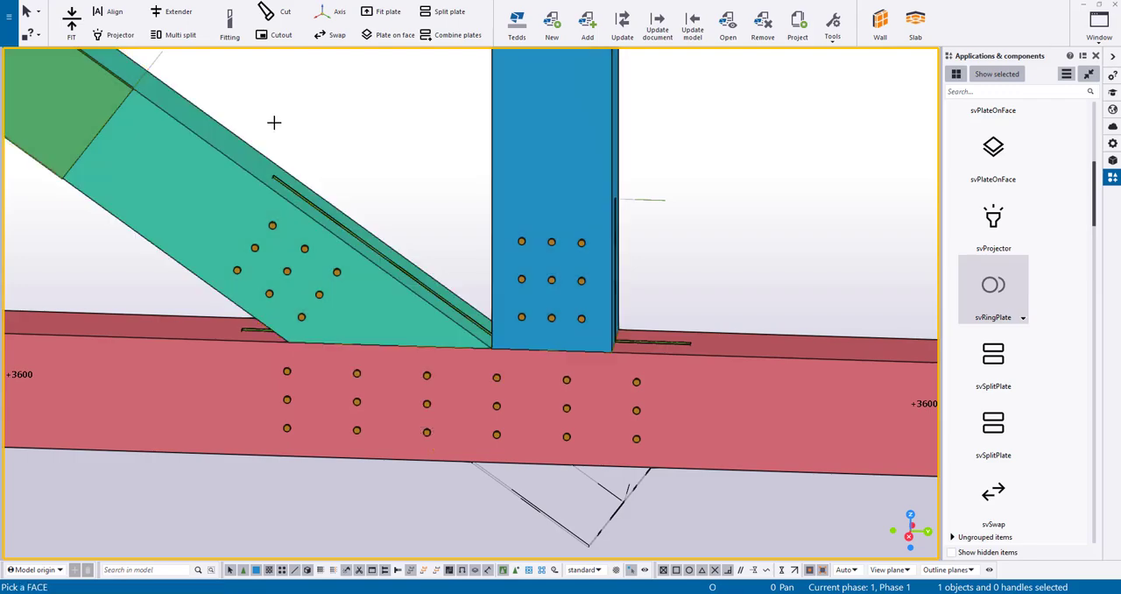
ctrl+middle_drag(370, 143, 691, 187)
right_click(690, 188)
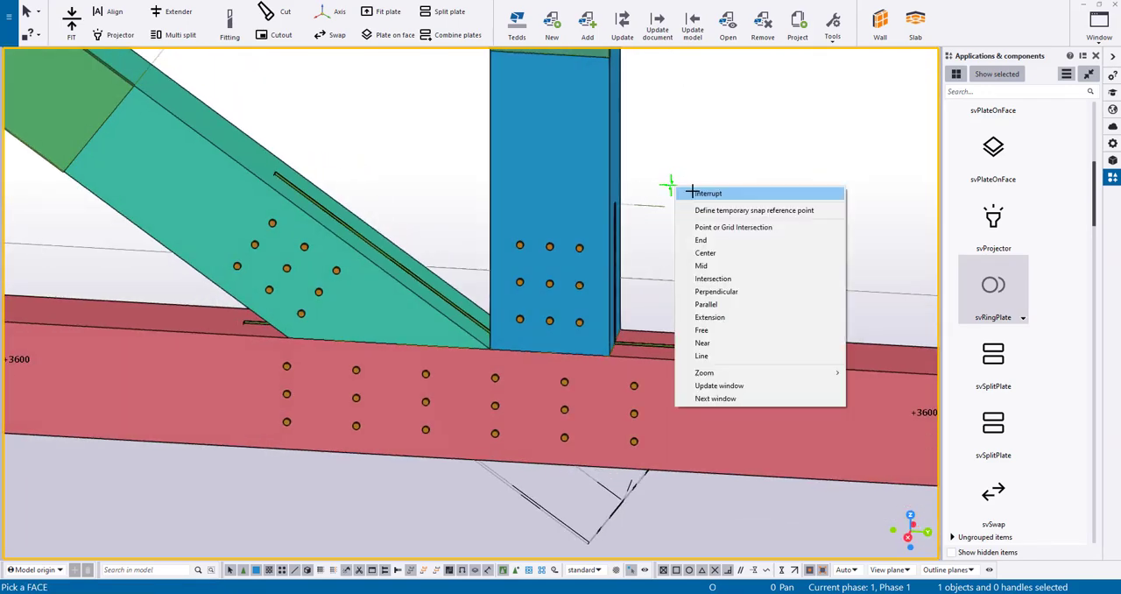
click(698, 193)
Set the length of the diagonal's plate pocket cut to 970 mm
ctrl+middle_drag(693, 248, 791, 123)
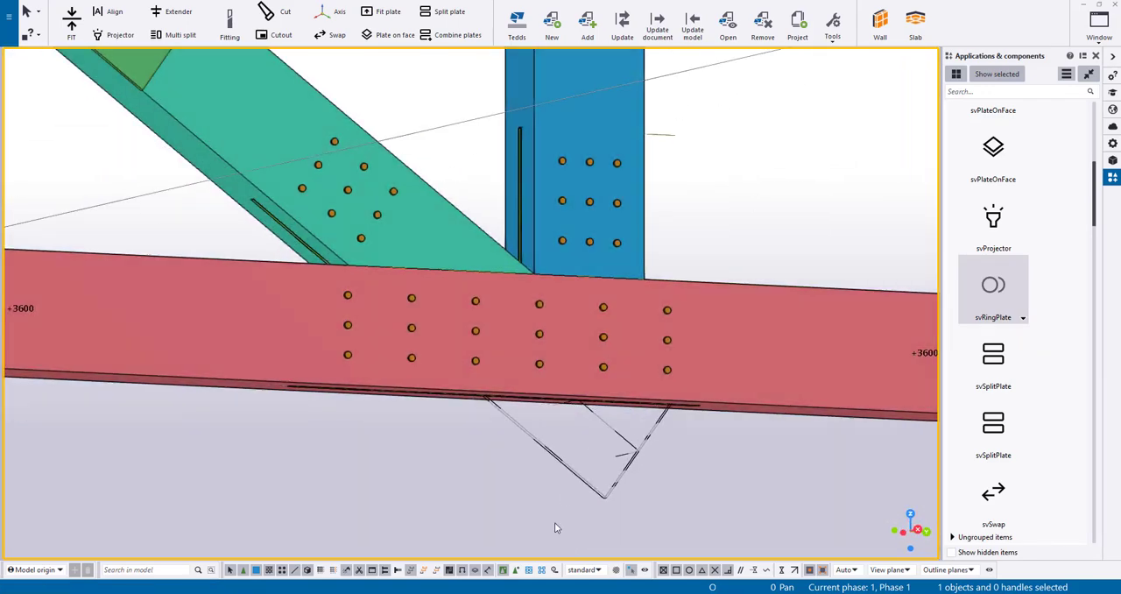
click(578, 479)
mouse_move(317, 149)
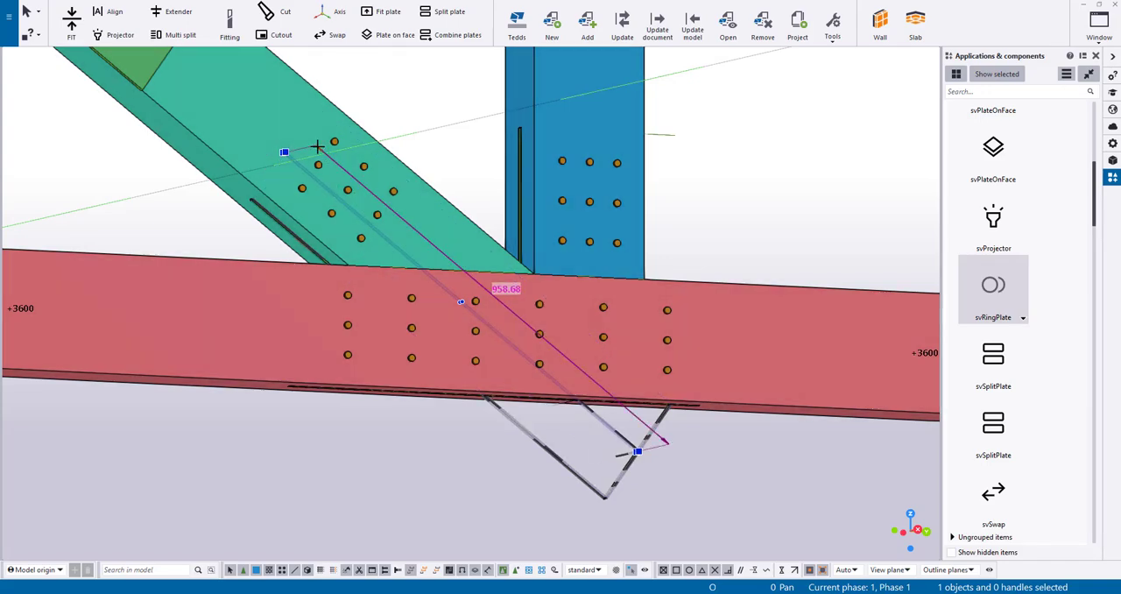
text(970)
key(Return)
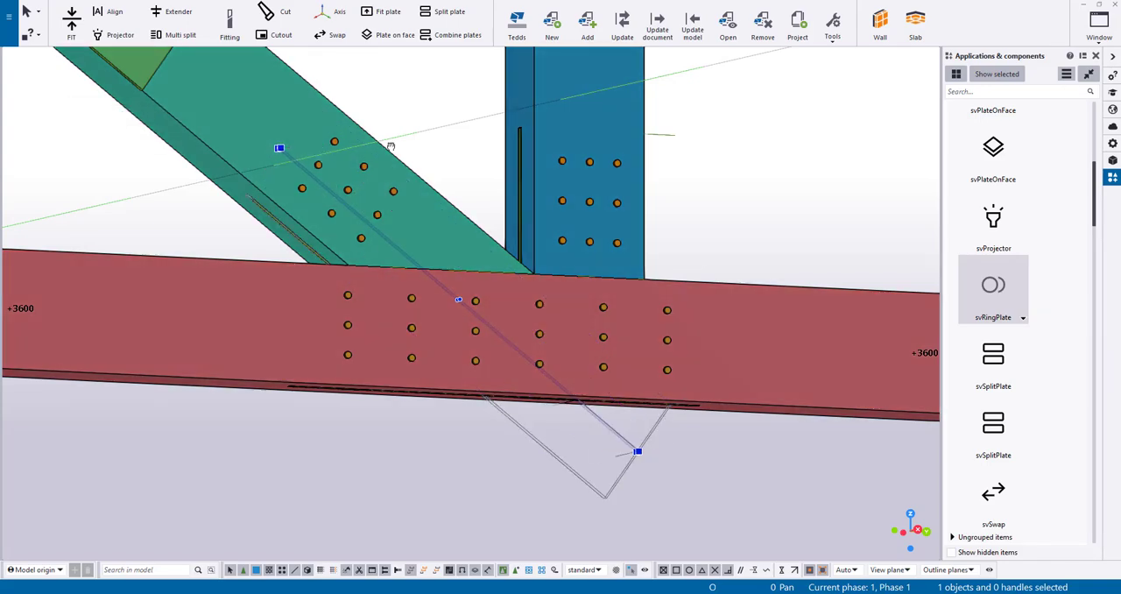
Set the length of the vertical's plate pocket cut to 556 mm
ctrl+middle_drag(391, 143, 521, 167)
scroll(521, 167, up, 5)
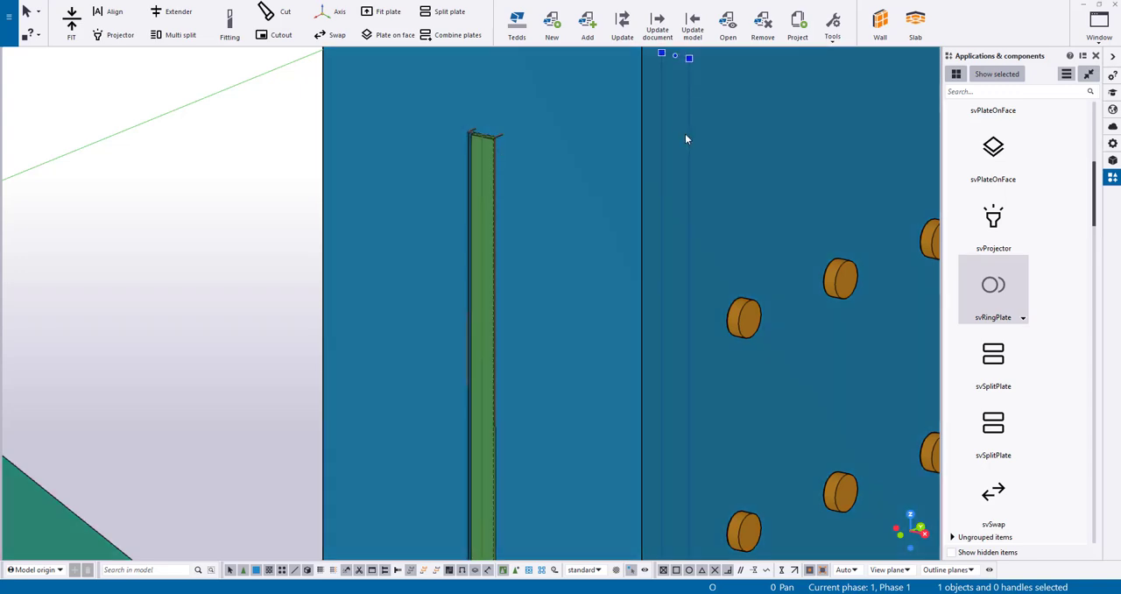
text(15)
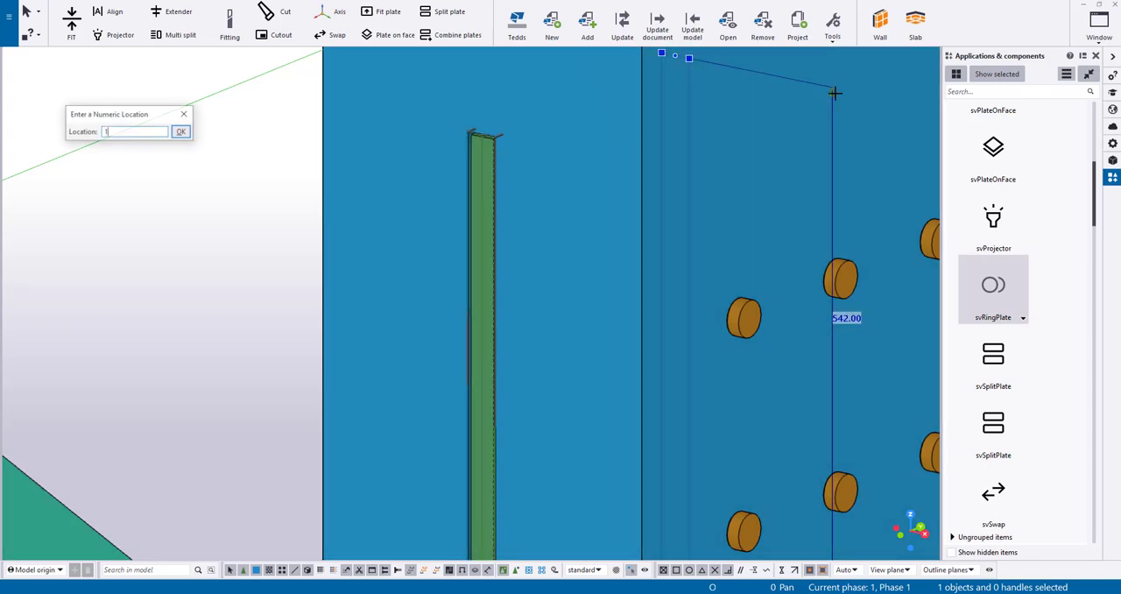
key(Return)
Lengthen the bottom chord's plate pocket cut equally at both ends to leave clearance around the plate
scroll(576, 278, down, 6)
scroll(582, 230, down, 1)
ctrl+middle_drag(582, 229, 535, 288)
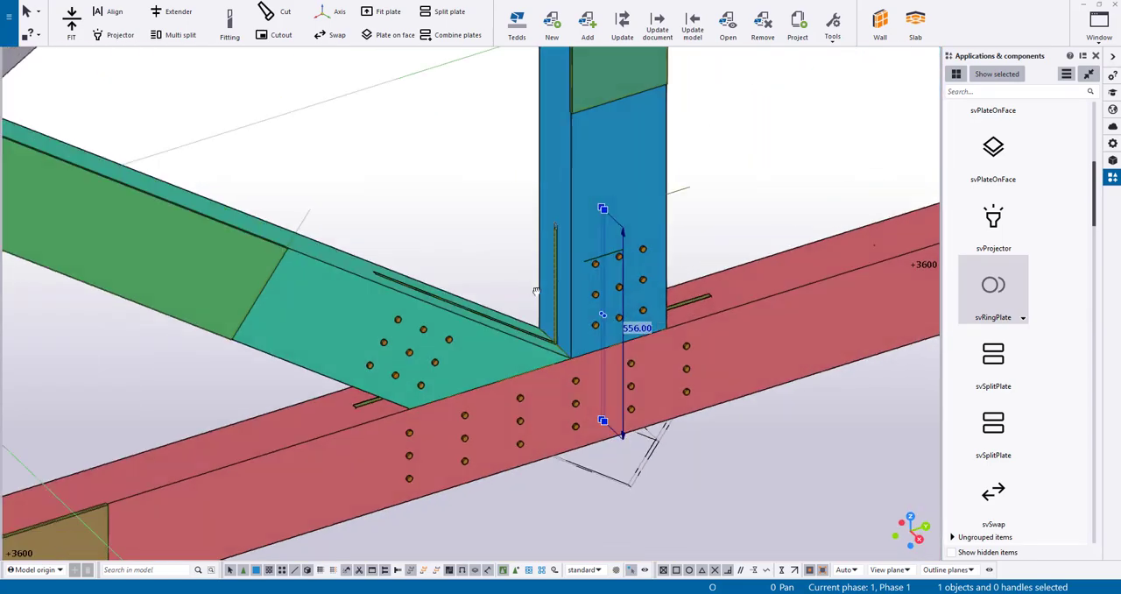
scroll(336, 440, up, 2)
scroll(368, 402, up, 5)
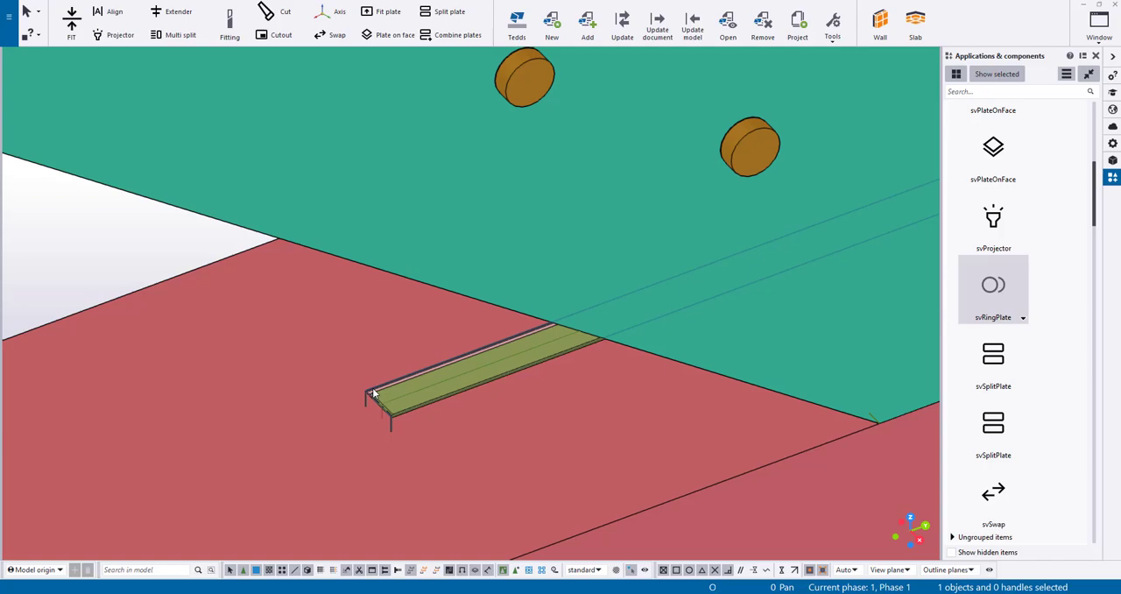
click(372, 393)
scroll(374, 389, down, 6)
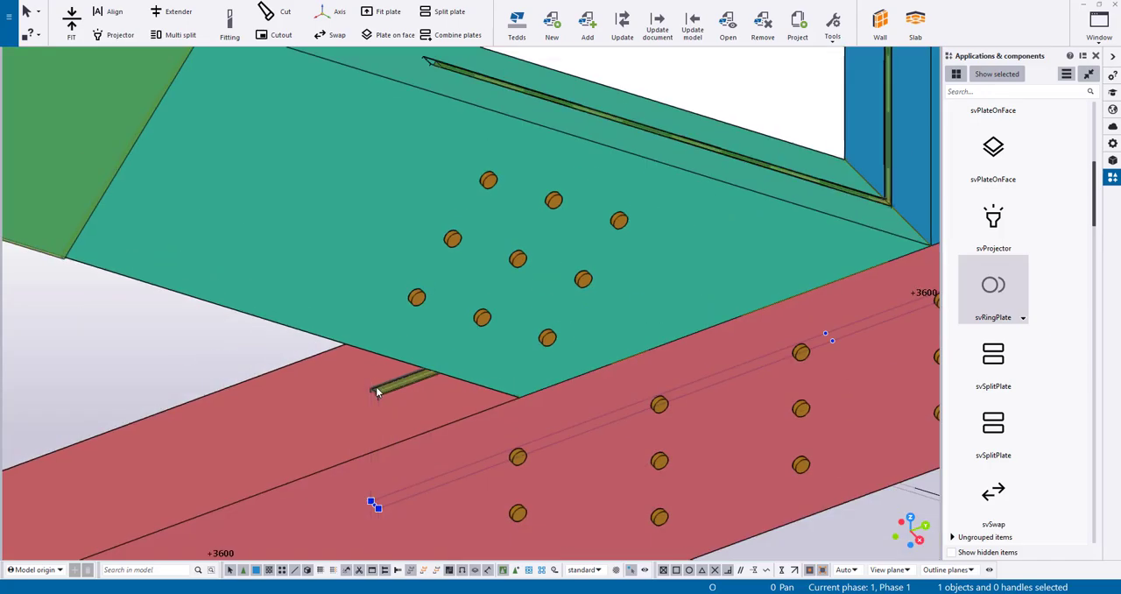
click(579, 397)
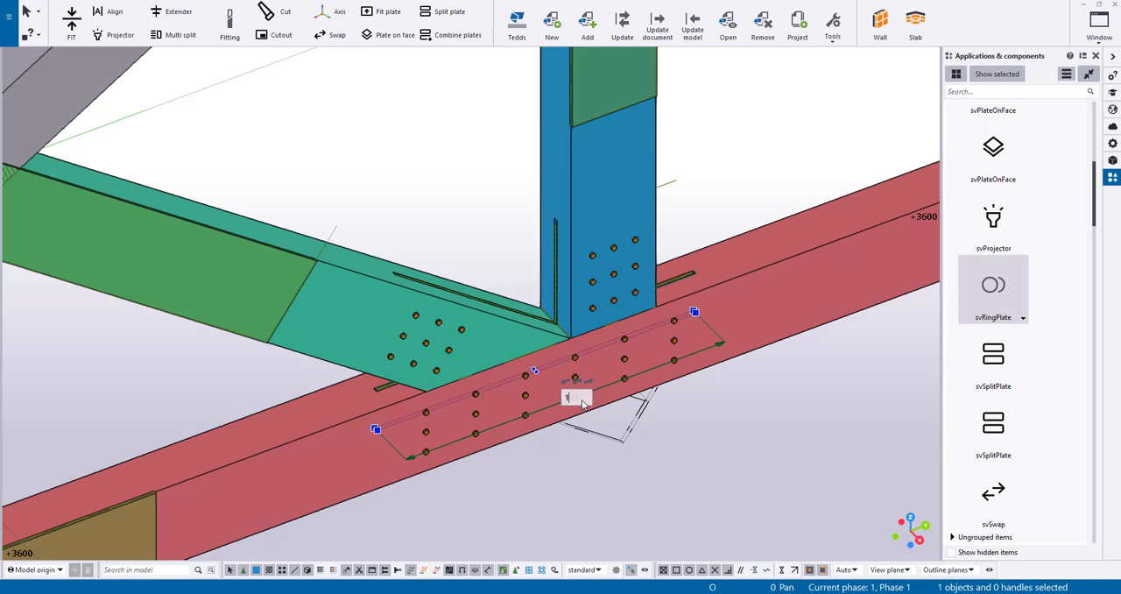
key(Return)
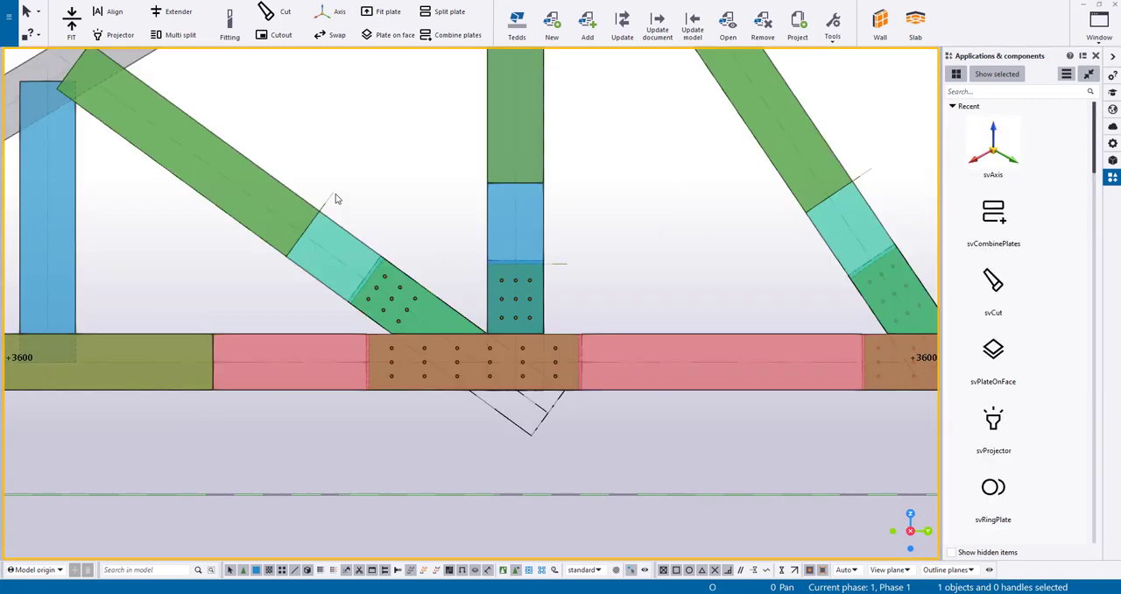
Define a custom connection named _botK1 from the node's plate, cuts and bolts, with the vertical as main part and the diagonal and bottom chord as secondaries
drag(335, 191, 717, 488)
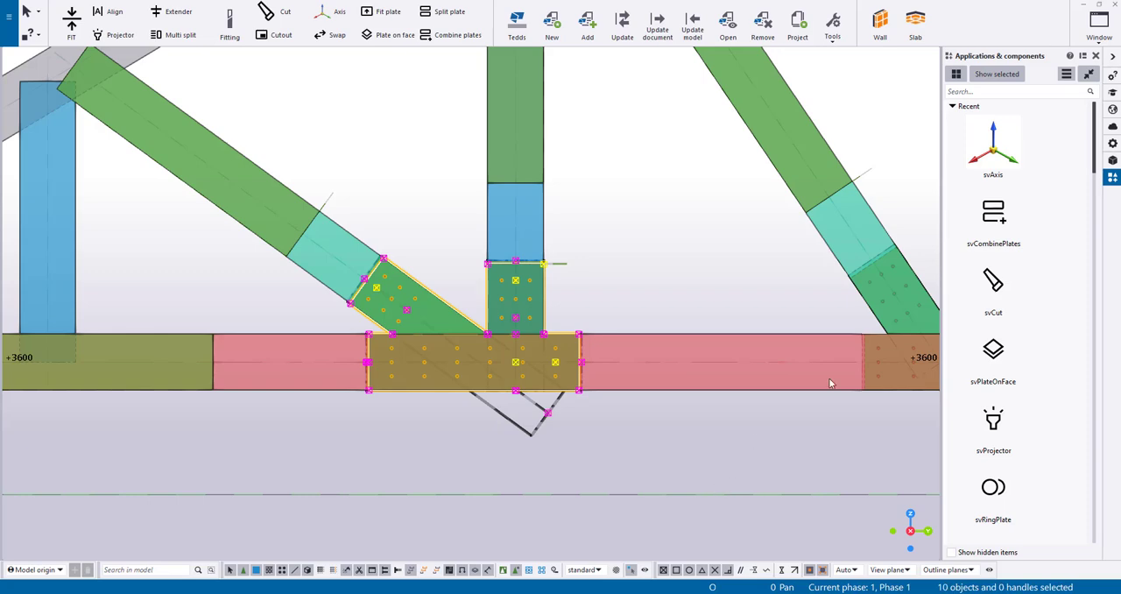
click(1066, 74)
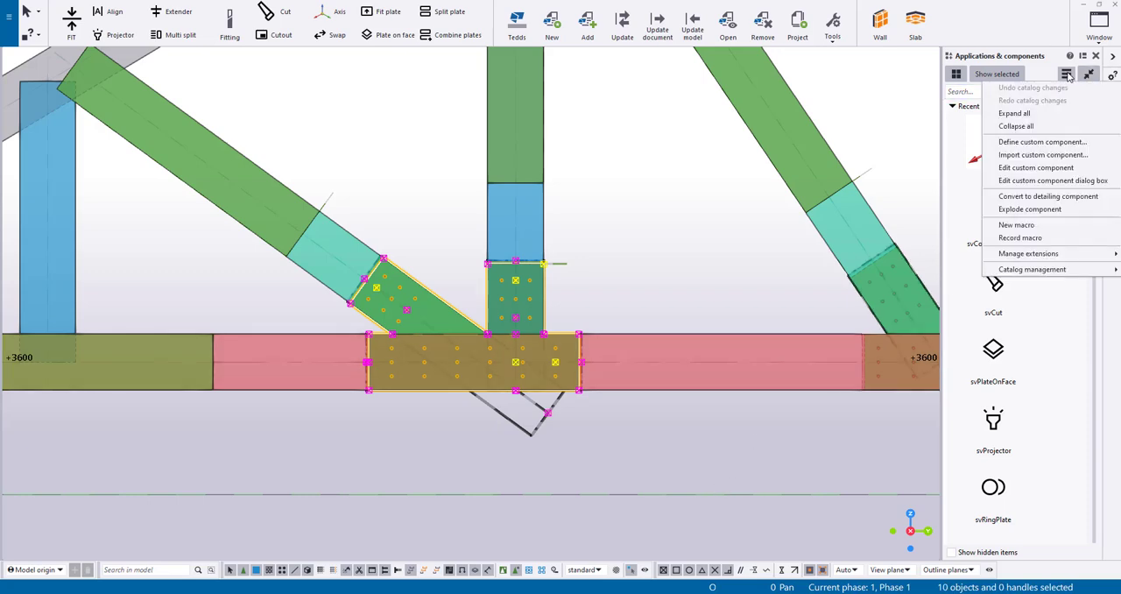
click(1051, 142)
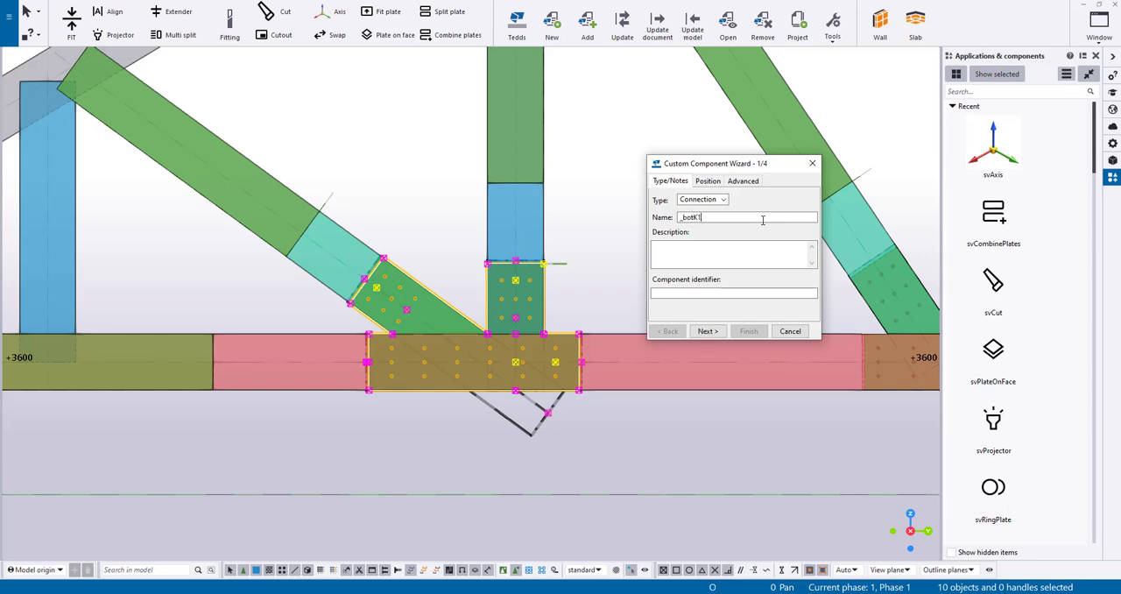
click(707, 331)
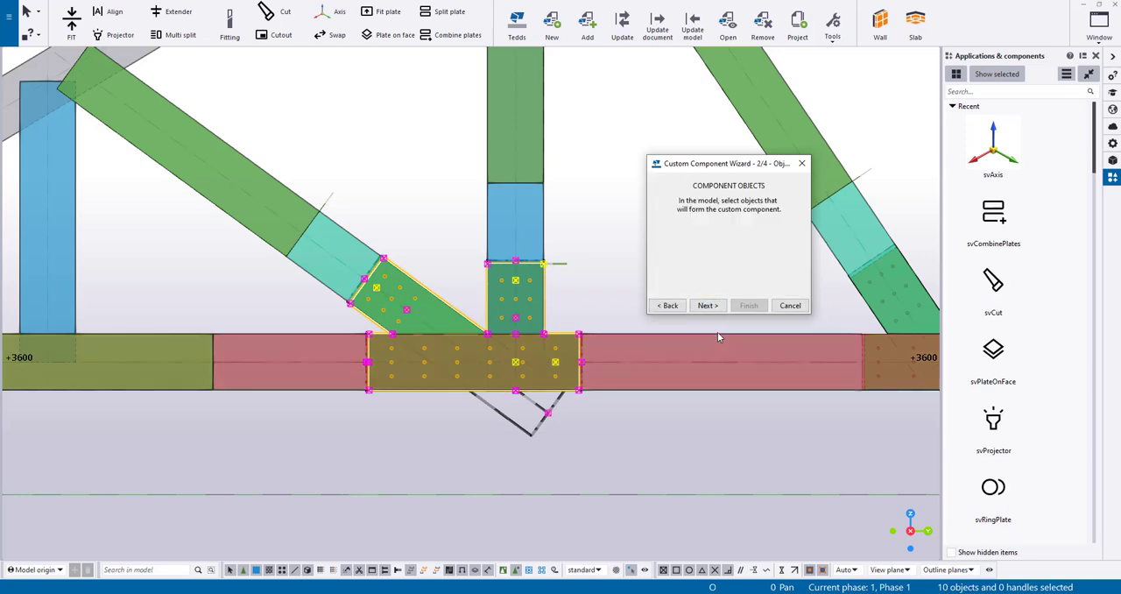
click(708, 306)
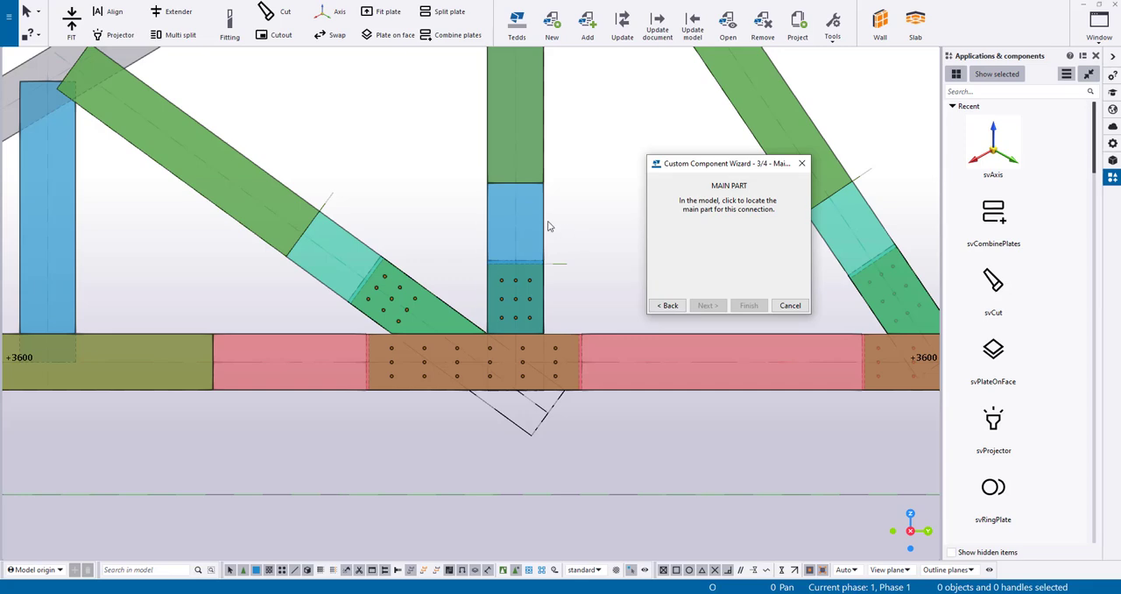
click(430, 357)
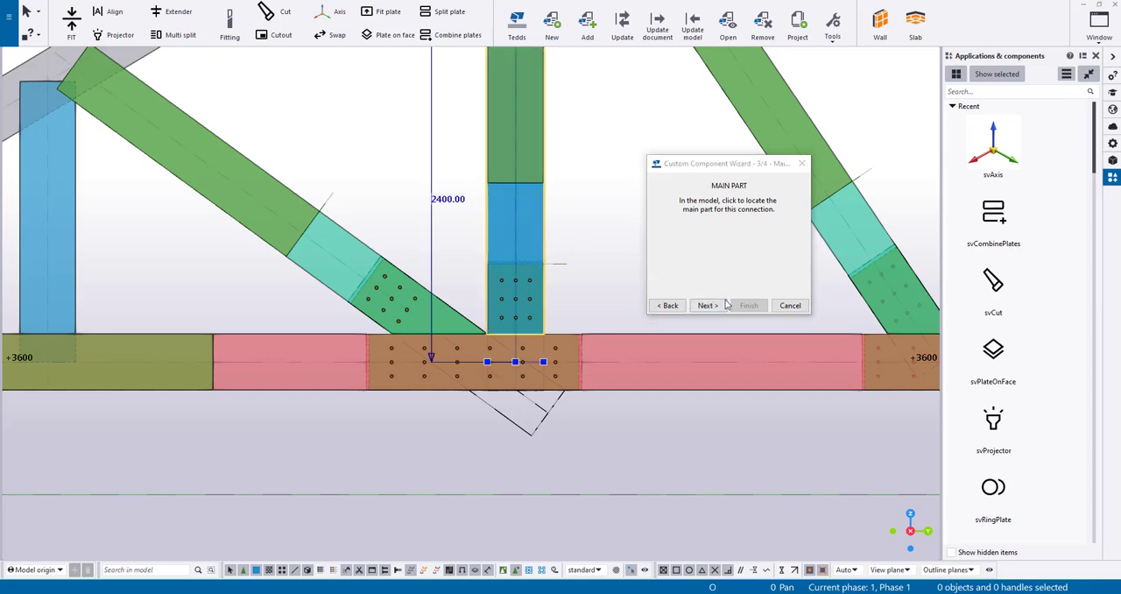
click(367, 241)
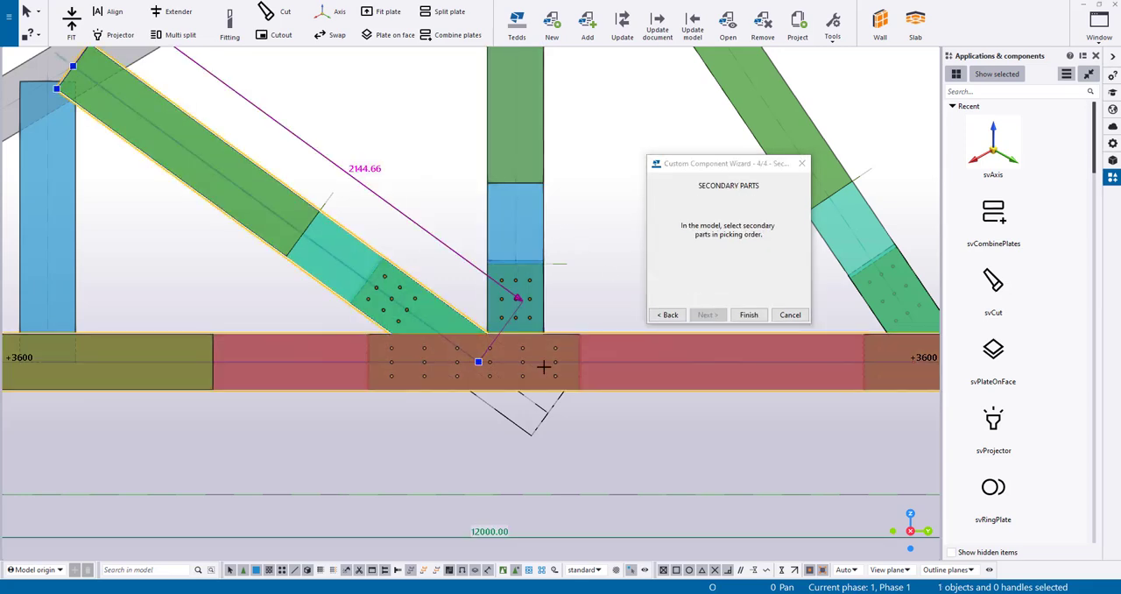
click(745, 315)
Apply _botK1 at the mirrored bottom chord node beyond grid C, with the vertical as main part and the diagonal and bottom chord as secondary parts
scroll(559, 296, down, 2)
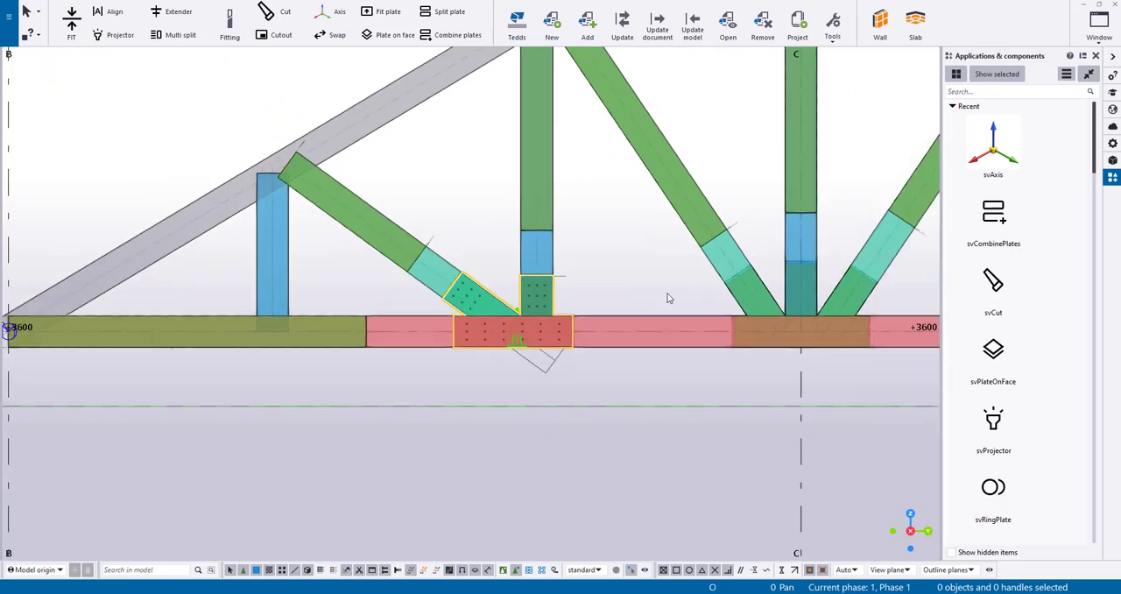
middle_drag(668, 298, 548, 339)
text(_bot)
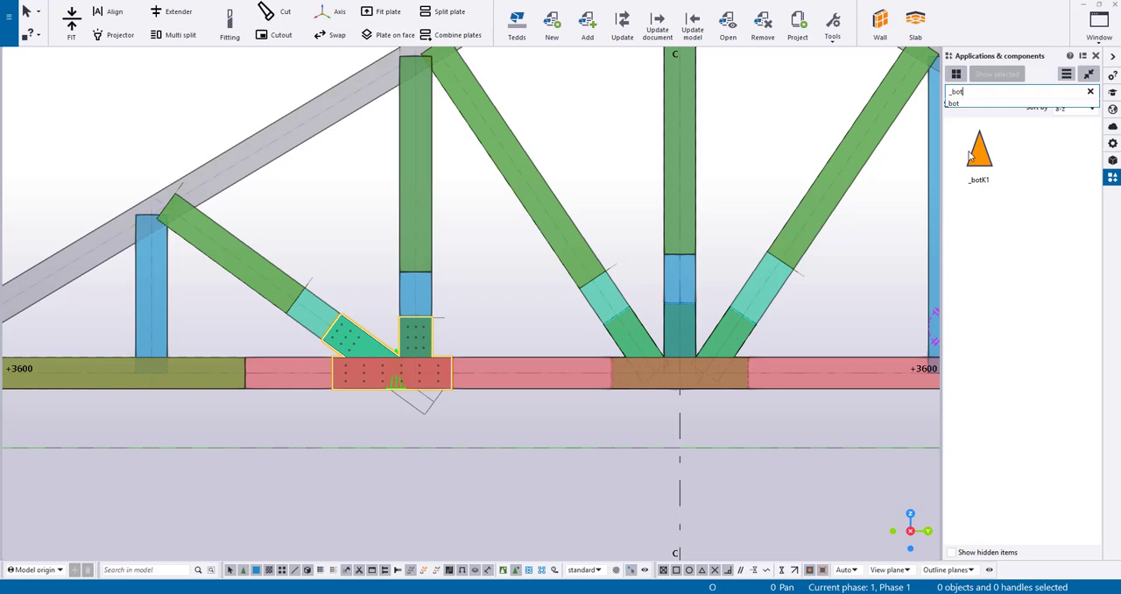
click(970, 156)
scroll(783, 170, down, 4)
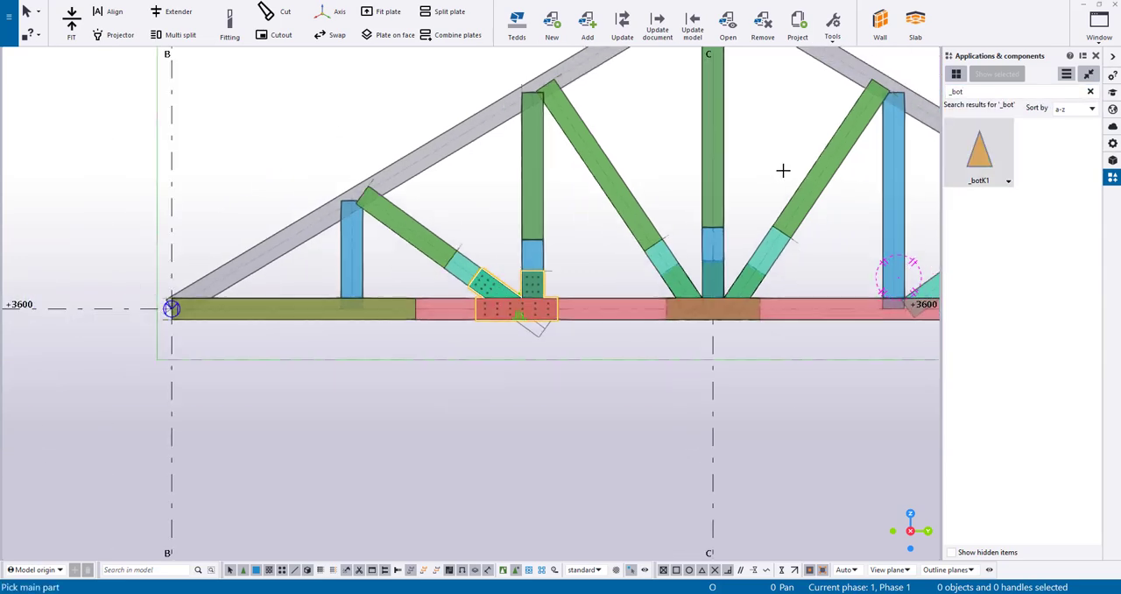
middle_drag(783, 169, 566, 219)
scroll(718, 297, up, 5)
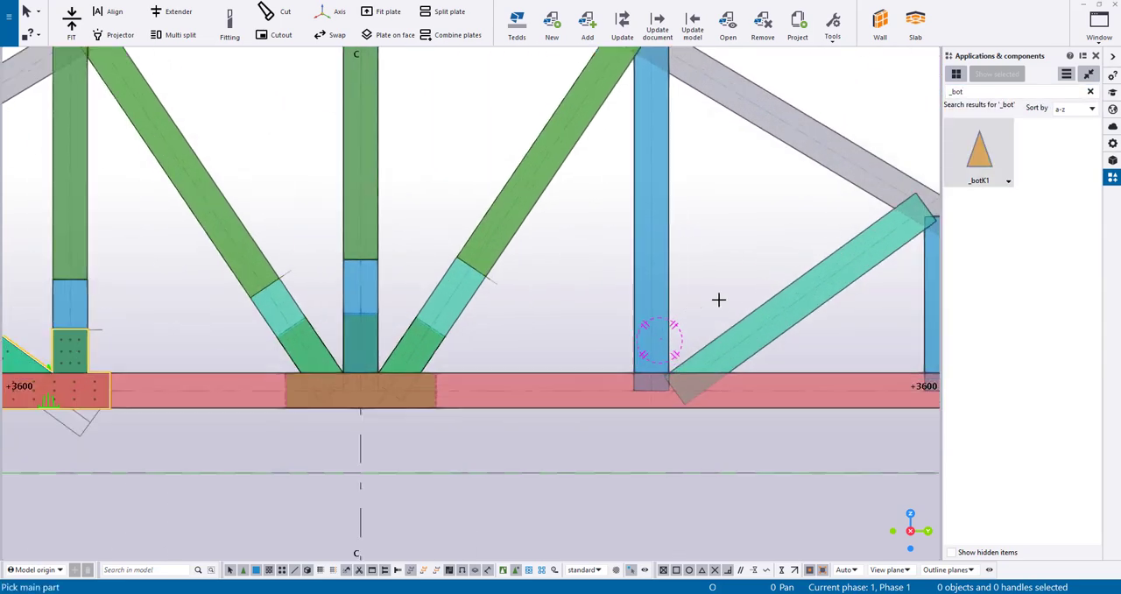
click(665, 298)
click(755, 332)
click(799, 377)
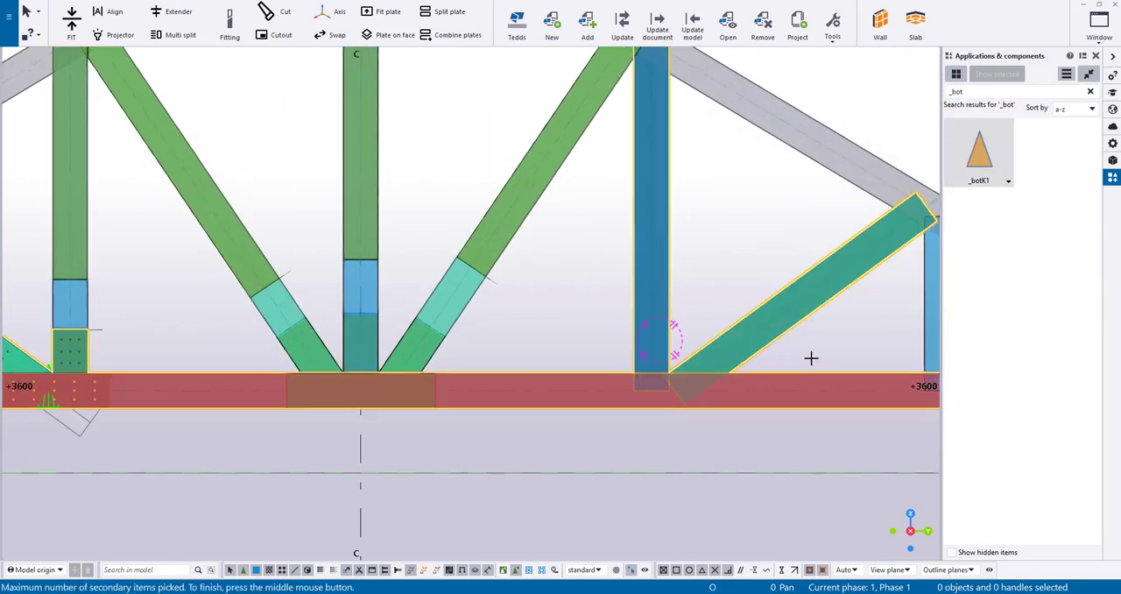
middle_click(811, 357)
Examine the embedded plate, pockets and bolts of the mirrored bottom chord node in 3D
right_click(714, 264)
click(728, 272)
ctrl+middle_drag(705, 309, 578, 320)
scroll(712, 360, up, 5)
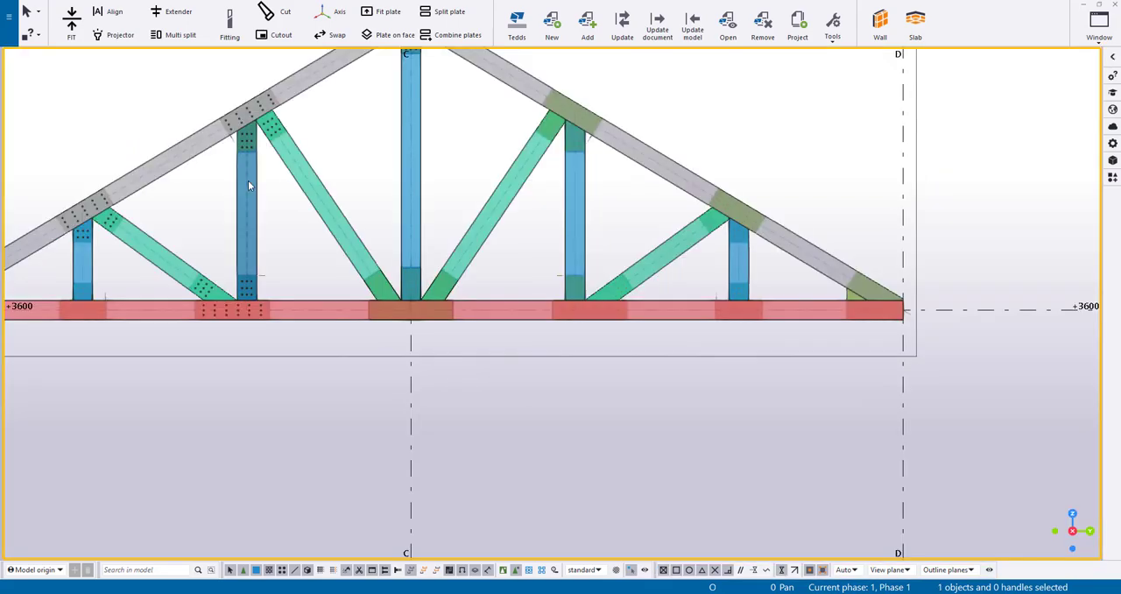
scroll(368, 359, up, 5)
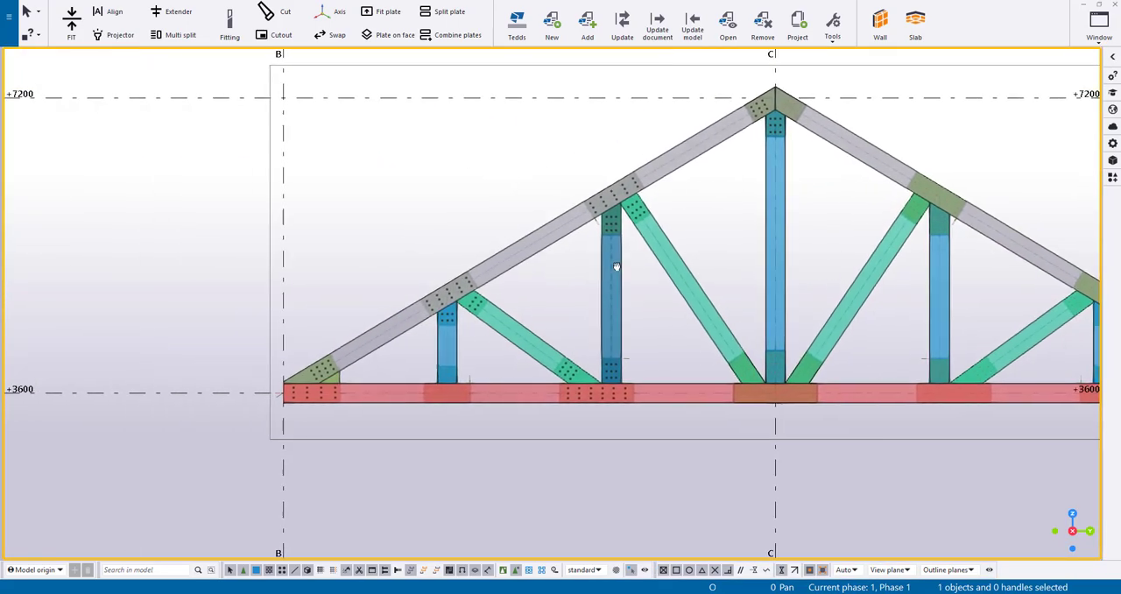
Inspect the plate and bolt connections of the completed truss at the heel, the top chord nodes and the central bottom chord node
click(443, 333)
middle_drag(752, 308, 532, 305)
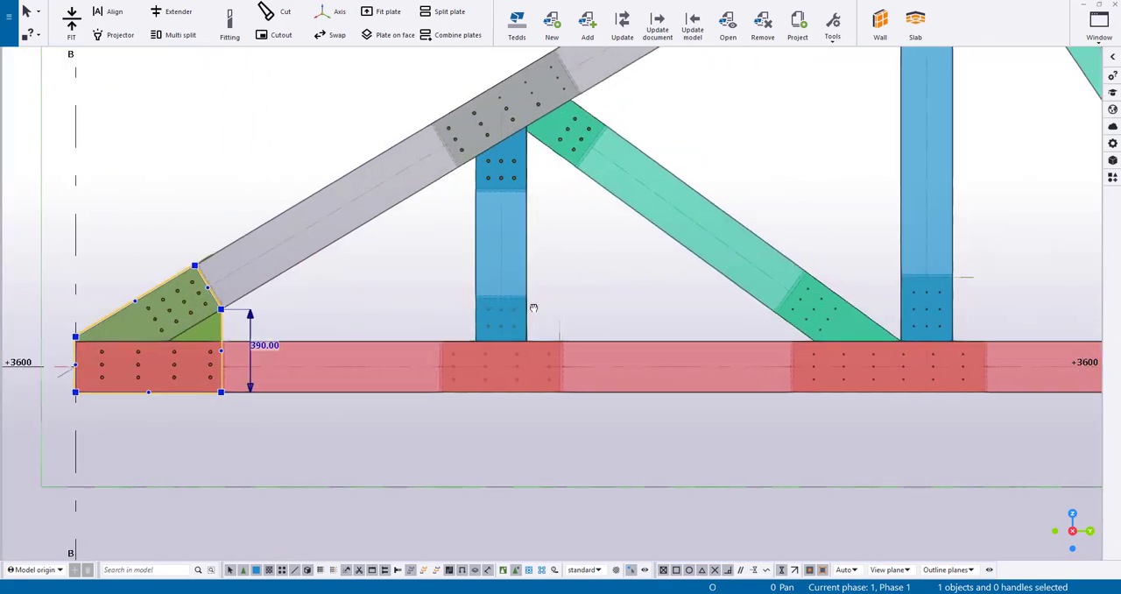
click(469, 499)
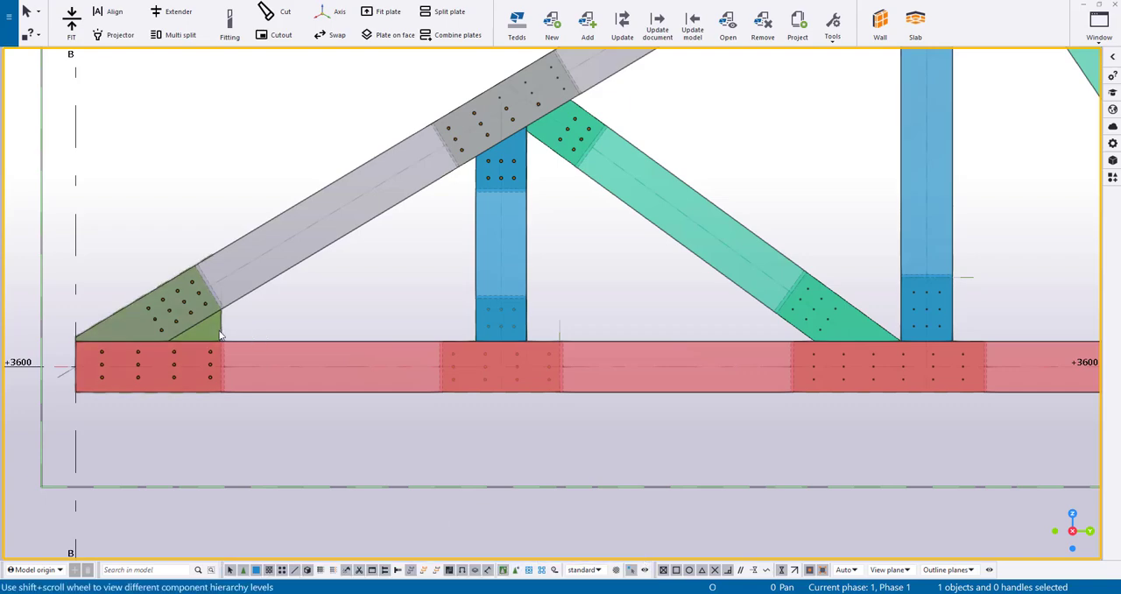
scroll(521, 345, up, 1)
scroll(491, 182, up, 3)
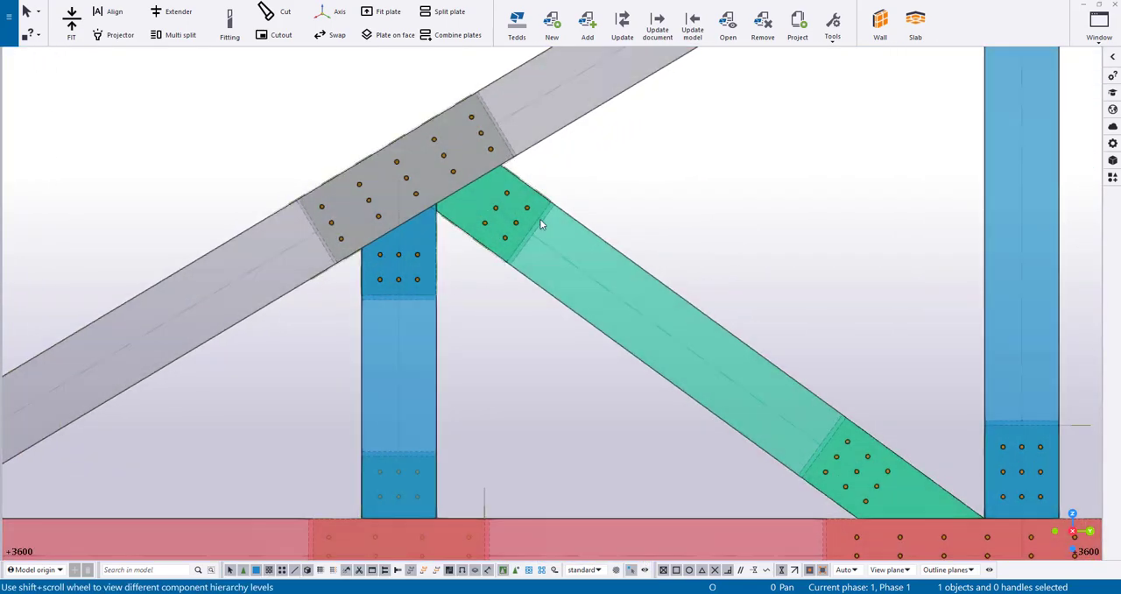
scroll(541, 217, down, 2)
scroll(490, 430, down, 1)
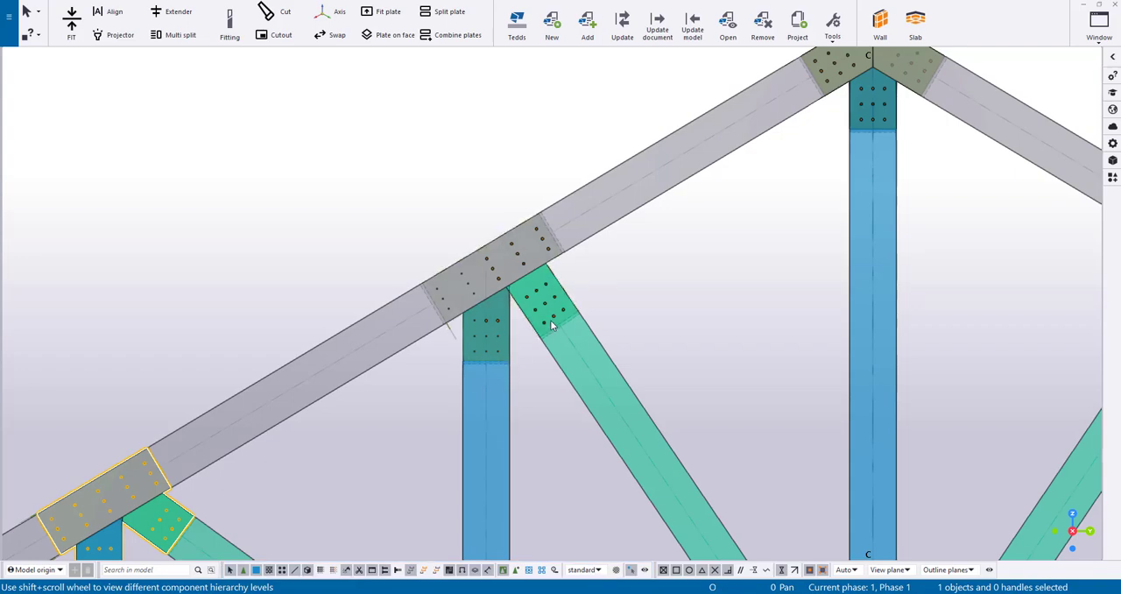
scroll(550, 319, up, 4)
click(558, 290)
scroll(622, 310, down, 2)
scroll(623, 310, down, 5)
middle_drag(655, 276, 620, 9)
scroll(614, 96, up, 3)
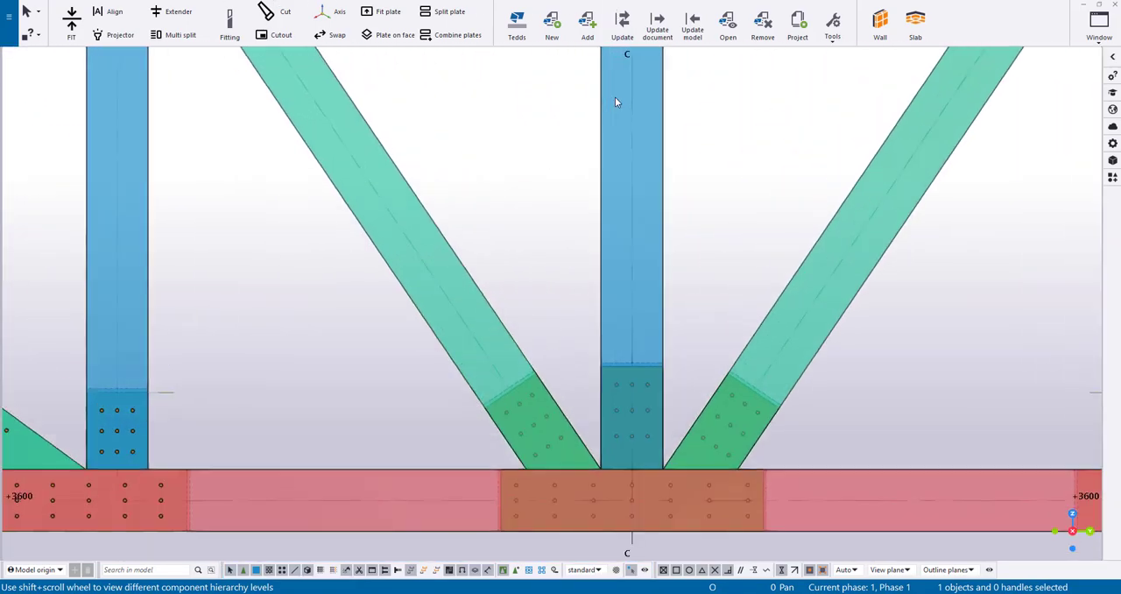